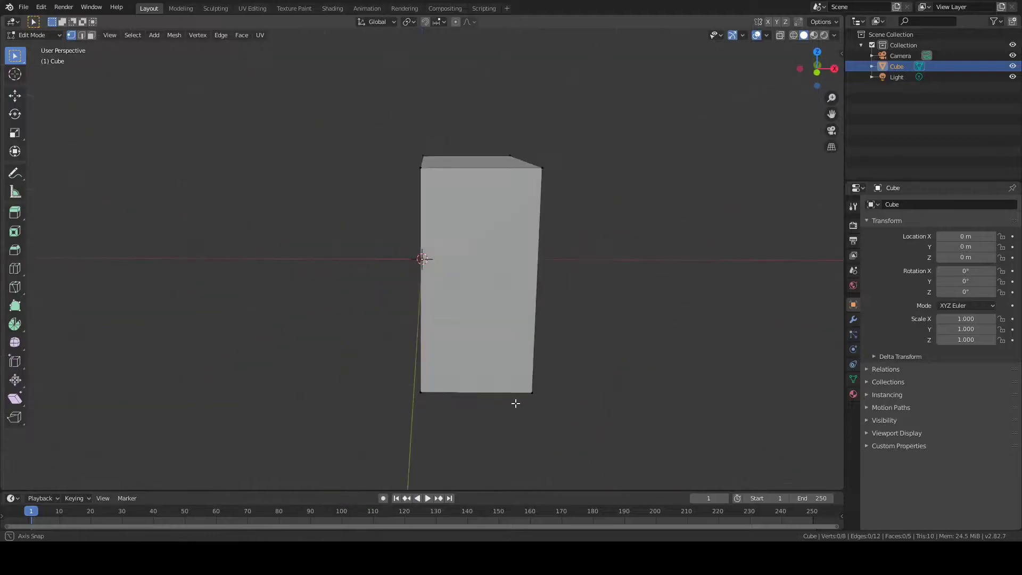
# - Add a Mirror modifier to the half cube
pyautogui.click(854, 319)
pyautogui.click(942, 205)
pyautogui.click(812, 298)
# - Cut an edge loop around the upper part of the half cube
pyautogui.moveTo(479, 304); pyautogui.dragTo(533, 297, button='middle')
pyautogui.hotkey('ctrl', 'r')
pyautogui.click(529, 188)
# - Move the outer vertices in side view to round the head's profile, and cut another edge loop
pyautogui.moveTo(530, 187); pyautogui.dragTo(383, 261, button='middle')
pyautogui.hotkey('alt', 'z')
pyautogui.click(365, 205)
pyautogui.press('g')
pyautogui.click(410, 234)
pyautogui.hotkey('ctrl', 'r')
pyautogui.click(369, 257)
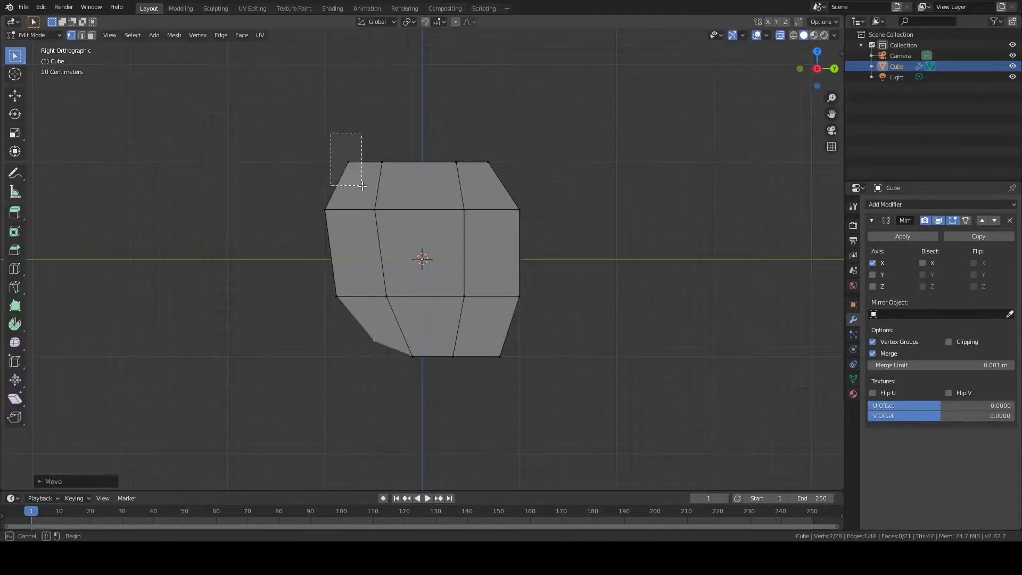
pyautogui.click(537, 227)
# - Move the top outer vertices inward in front view to narrow the top of the head
pyautogui.press('KP_1')
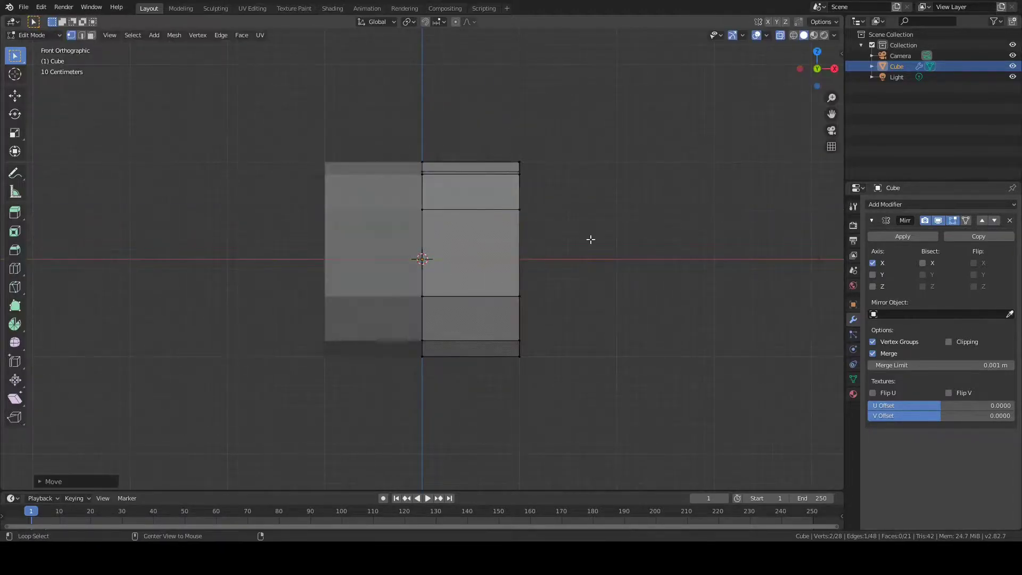
pyautogui.click(537, 198)
pyautogui.moveTo(618, 201); pyautogui.dragTo(538, 244, button='middle')
pyautogui.keyDown('alt'); pyautogui.moveTo(532, 244); pyautogui.dragTo(507, 278, button='middle'); pyautogui.keyUp('alt')
pyautogui.click(505, 192)
# - Move the back outer corner vertices inward in top view to taper the back of the head
pyautogui.press('KP_7')
pyautogui.moveTo(510, 150); pyautogui.dragTo(534, 176)
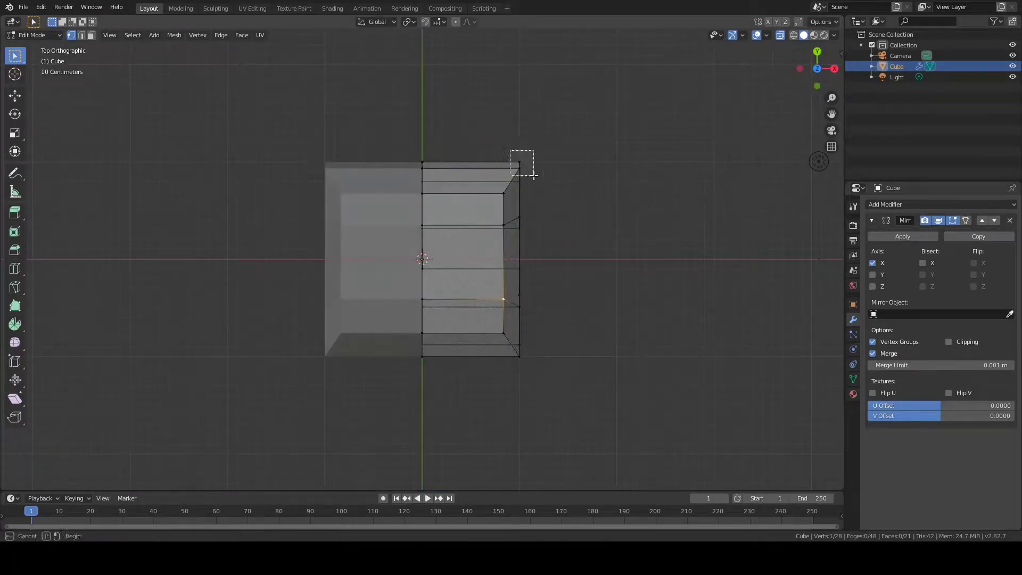
pyautogui.keyDown('alt'); pyautogui.moveTo(537, 359); pyautogui.dragTo(471, 346, button='middle'); pyautogui.keyUp('alt')
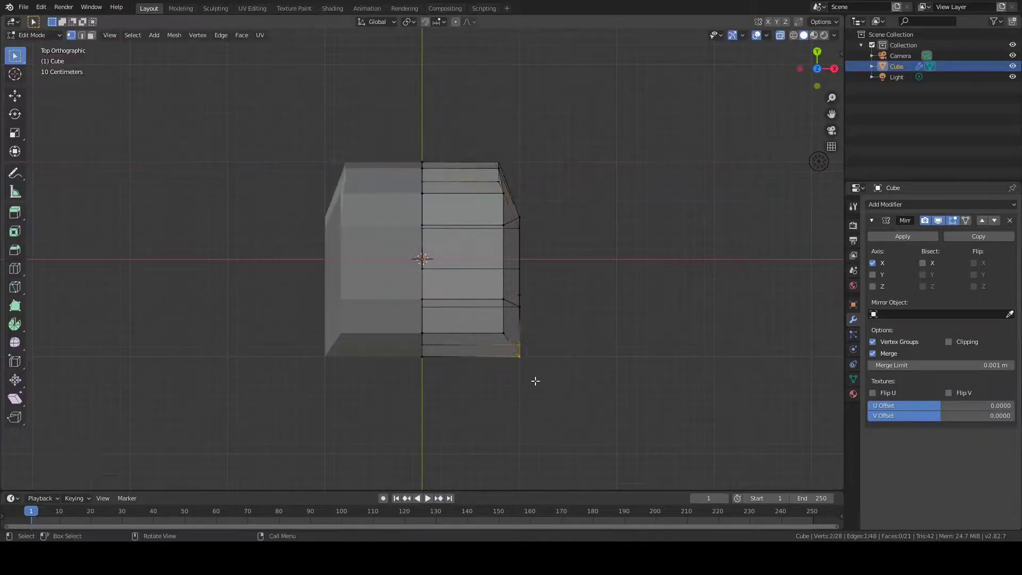
# - Move the front outer corner vertices inward along X to taper the face
pyautogui.keyDown('alt'); pyautogui.moveTo(572, 334); pyautogui.dragTo(537, 254, button='middle'); pyautogui.keyUp('alt')
pyautogui.press('g')
pyautogui.click(478, 296)
pyautogui.press('g')
pyautogui.press('x')
pyautogui.click(467, 297)
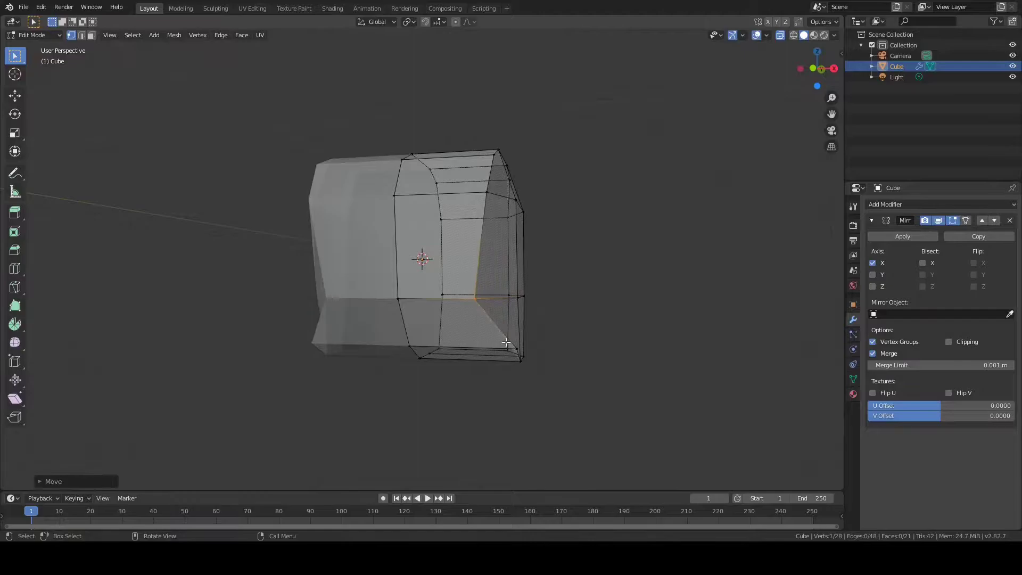
# - Move the lower front and bottom outer vertices inward along X to narrow the jaw
pyautogui.keyDown('alt'); pyautogui.moveTo(467, 296); pyautogui.dragTo(449, 331, button='middle'); pyautogui.keyUp('alt')
pyautogui.hotkey('alt', 'z')
pyautogui.press('g')
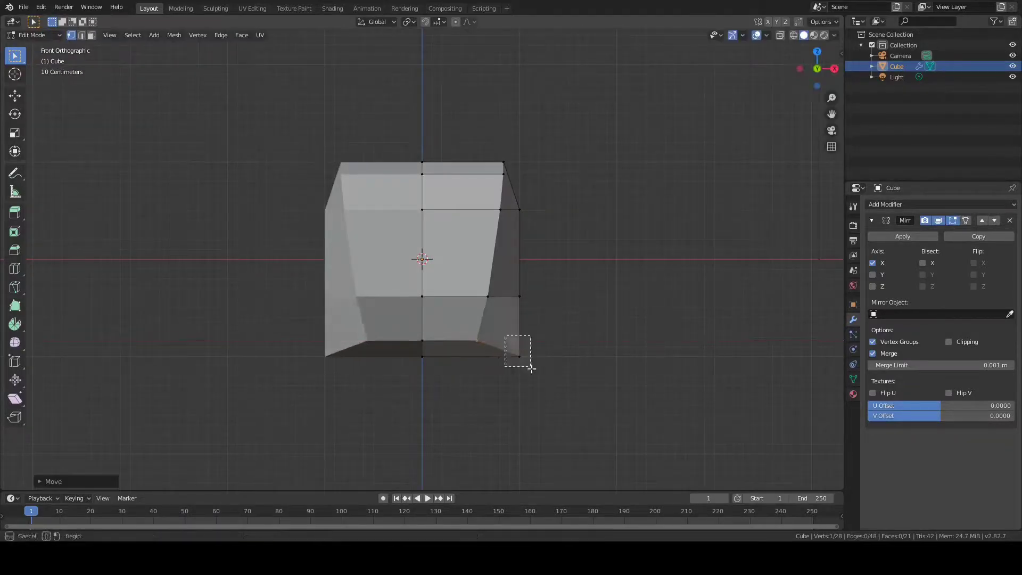
pyautogui.moveTo(509, 342); pyautogui.dragTo(527, 289)
pyautogui.press('g')
pyautogui.press('x')
pyautogui.click(510, 334)
pyautogui.press('x')
pyautogui.click(479, 347)
# - Move the lower outer vertices at the back of the head inward along X
pyautogui.moveTo(479, 346); pyautogui.dragTo(557, 328, button='middle')
pyautogui.press('ctrl+KP_1')
pyautogui.hotkey('alt', 'z')
pyautogui.hotkey('alt', 'z')
pyautogui.moveTo(310, 279); pyautogui.dragTo(352, 373)
pyautogui.press('g')
pyautogui.press('x')
pyautogui.moveTo(353, 374); pyautogui.dragTo(577, 413, button='middle')
pyautogui.press('ctrl+KP_1')
pyautogui.press('KP_1')
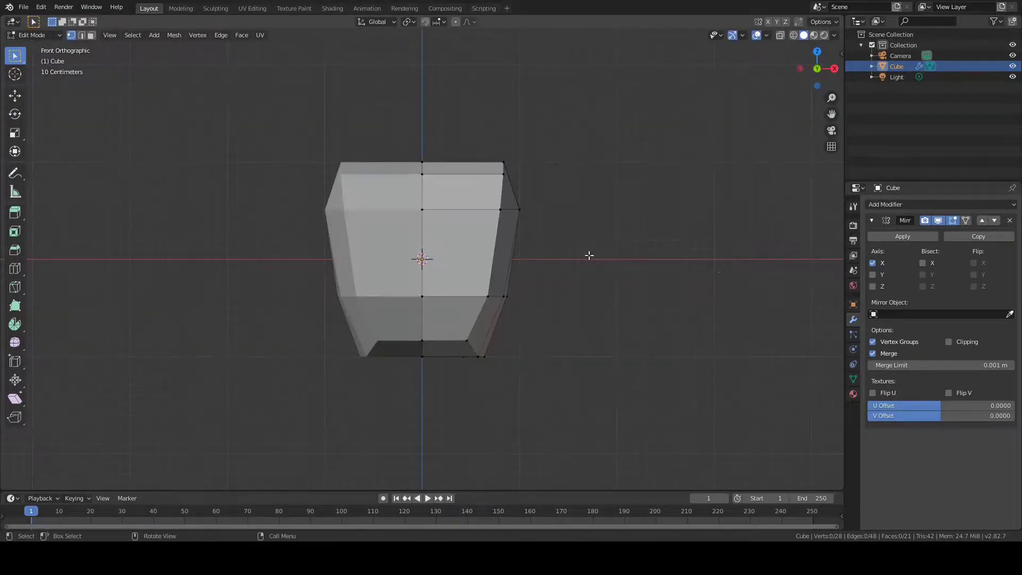
# - Adjust the upper front side vertices along X to refine the forehead corner
pyautogui.click(509, 184)
pyautogui.press('g')
pyautogui.press('x')
pyautogui.click(478, 177)
pyautogui.click(510, 169)
pyautogui.press('g')
pyautogui.press('x')
# - Adjust the upper and lower back corner vertices, comparing the back, front and side views
pyautogui.press('ctrl+KP_1')
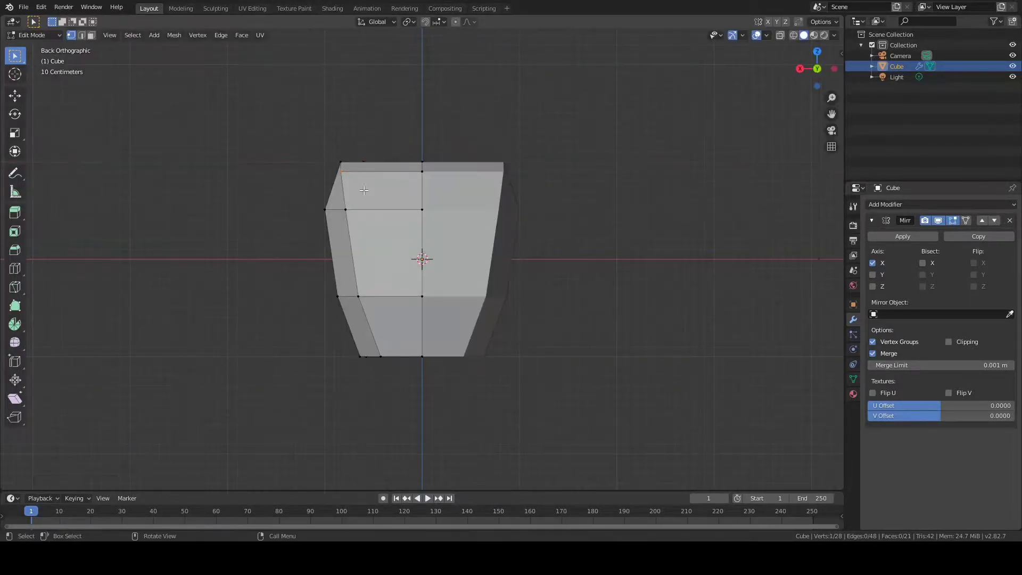
pyautogui.click(366, 179)
pyautogui.press('KP_1')
pyautogui.press('ctrl+KP_3')
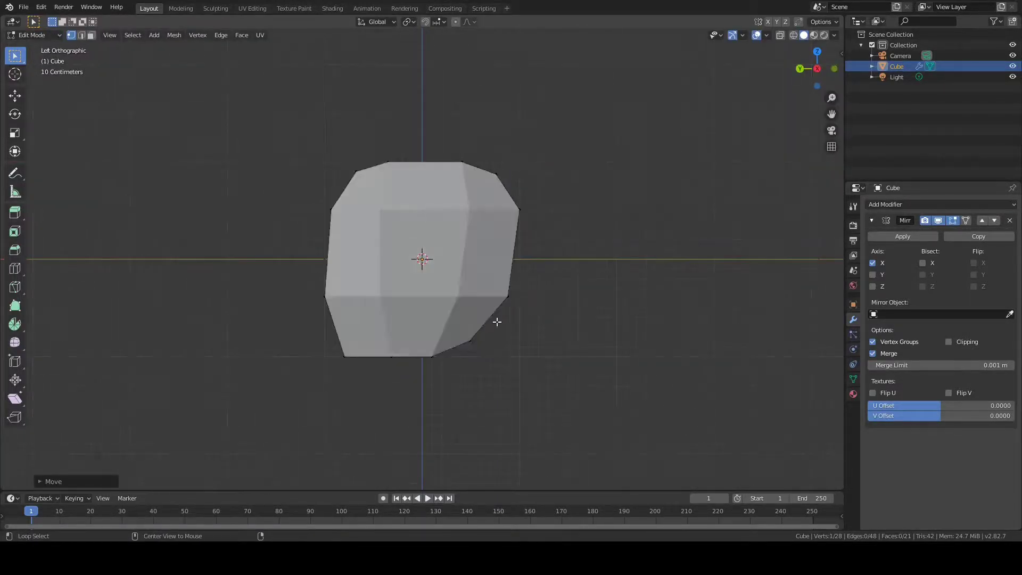
pyautogui.press('KP_3')
pyautogui.press('ctrl+KP_1')
pyautogui.moveTo(344, 347); pyautogui.dragTo(389, 365)
# - Knife-cut a horizontal line around the face and side, and cut a vertical edge loop beside the centre line
pyautogui.moveTo(388, 365); pyautogui.dragTo(616, 404, button='middle')
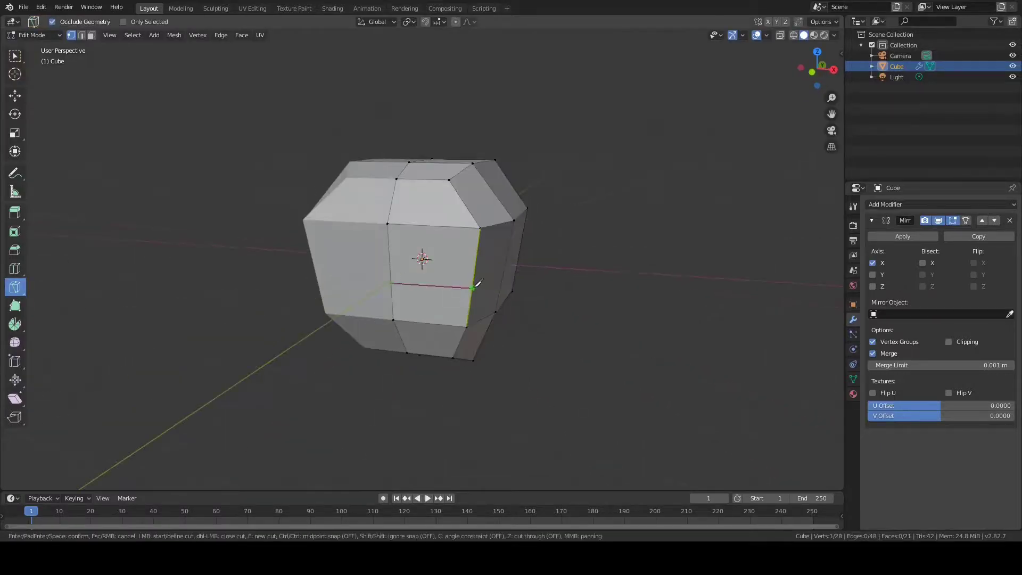
pyautogui.click(473, 287)
pyautogui.moveTo(473, 287); pyautogui.dragTo(577, 351, button='middle')
pyautogui.click(474, 188)
pyautogui.hotkey('ctrl', 'r')
pyautogui.click(433, 276)
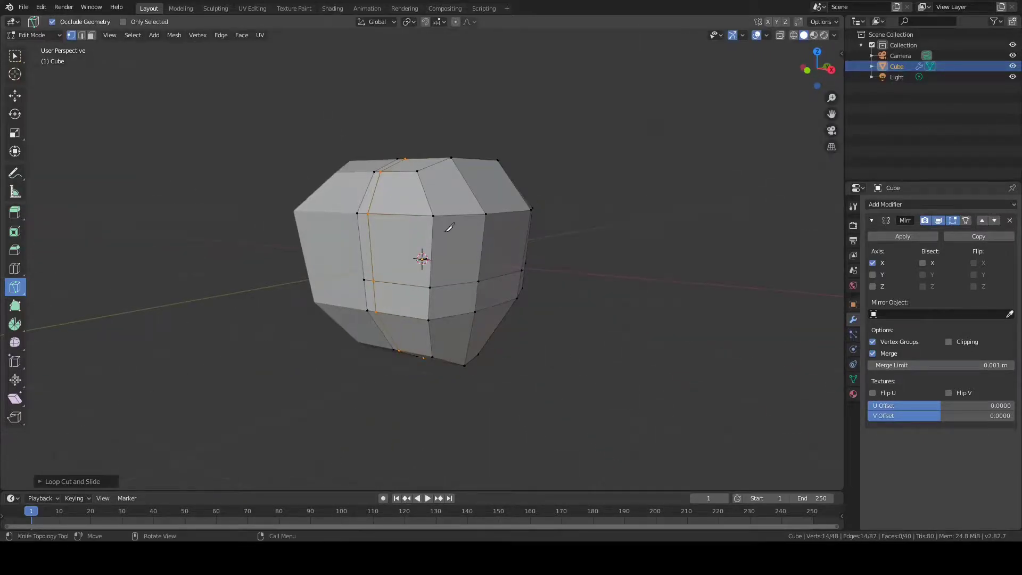
# - Extrude the upper front faces beside the centre line outward as a block-shaped eye
pyautogui.moveTo(443, 271); pyautogui.dragTo(316, 222, button='middle')
pyautogui.moveTo(408, 251); pyautogui.dragTo(495, 290, button='middle')
pyautogui.moveTo(495, 290); pyautogui.dragTo(550, 330)
pyautogui.moveTo(549, 330); pyautogui.dragTo(312, 223, button='middle')
# - Dissolve the leftover edge loop around the extruded eye block
pyautogui.click(427, 394)
pyautogui.keyDown('alt'); pyautogui.keyDown('shift'); pyautogui.click(424, 233); pyautogui.keyUp('shift'); pyautogui.keyUp('alt')
pyautogui.moveTo(424, 232); pyautogui.dragTo(550, 385, button='middle')
pyautogui.press('x')
pyautogui.click(549, 392)
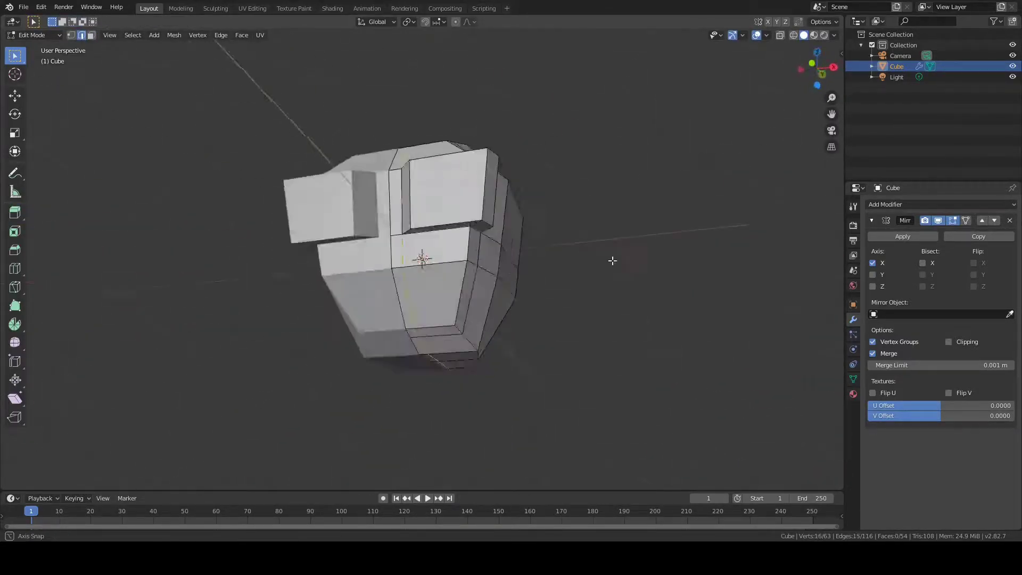
pyautogui.hotkey('ctrl', 'x')
# - Dissolve the remaining surplus edges running down the face and underneath the head
pyautogui.moveTo(392, 255); pyautogui.dragTo(326, 322, button='middle')
pyautogui.keyDown('alt'); pyautogui.click(415, 320); pyautogui.keyUp('alt')
pyautogui.moveTo(415, 320); pyautogui.dragTo(420, 213, button='middle')
pyautogui.hotkey('ctrl', 'x')
pyautogui.moveTo(499, 235); pyautogui.dragTo(393, 236, button='middle')
pyautogui.keyDown('alt'); pyautogui.click(451, 277); pyautogui.keyUp('alt')
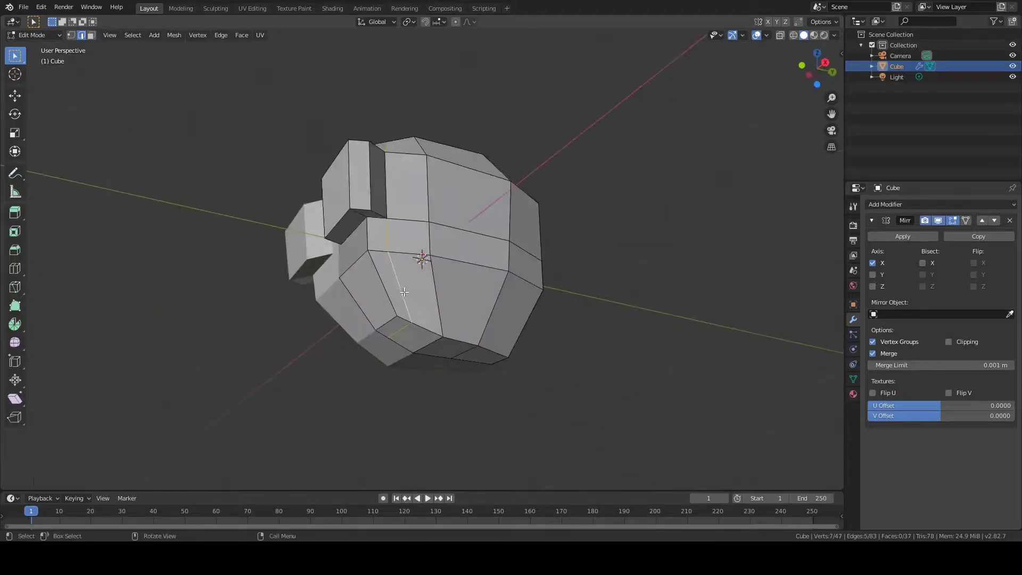
pyautogui.keyDown('alt'); pyautogui.keyDown('shift'); pyautogui.click(393, 235); pyautogui.keyUp('shift'); pyautogui.keyUp('alt')
pyautogui.press('x')
pyautogui.click(442, 237)
# - Move the vertices at the lower edge of the eye block along Z in front view
pyautogui.moveTo(285, 298); pyautogui.dragTo(422, 331, button='middle')
pyautogui.press('KP_1')
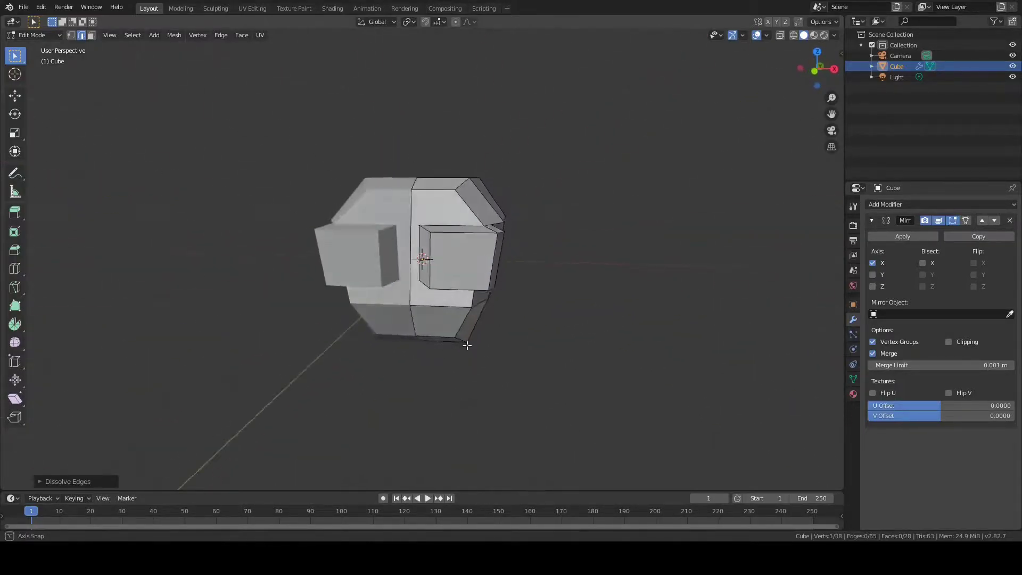
pyautogui.scroll(3, 436, 267)
pyautogui.click(474, 276)
pyautogui.press('g')
pyautogui.press('z')
pyautogui.click(529, 238)
pyautogui.click(548, 262)
# - Dissolve the stray edges next to the eye block on the side of the head
pyautogui.moveTo(549, 261); pyautogui.dragTo(520, 291, button='middle')
pyautogui.click(509, 153)
pyautogui.keyDown('shift'); pyautogui.click(498, 250); pyautogui.keyUp('shift')
pyautogui.click(393, 246)
pyautogui.keyDown('shift'); pyautogui.click(366, 265); pyautogui.keyUp('shift')
pyautogui.press('x')
pyautogui.click(384, 266)
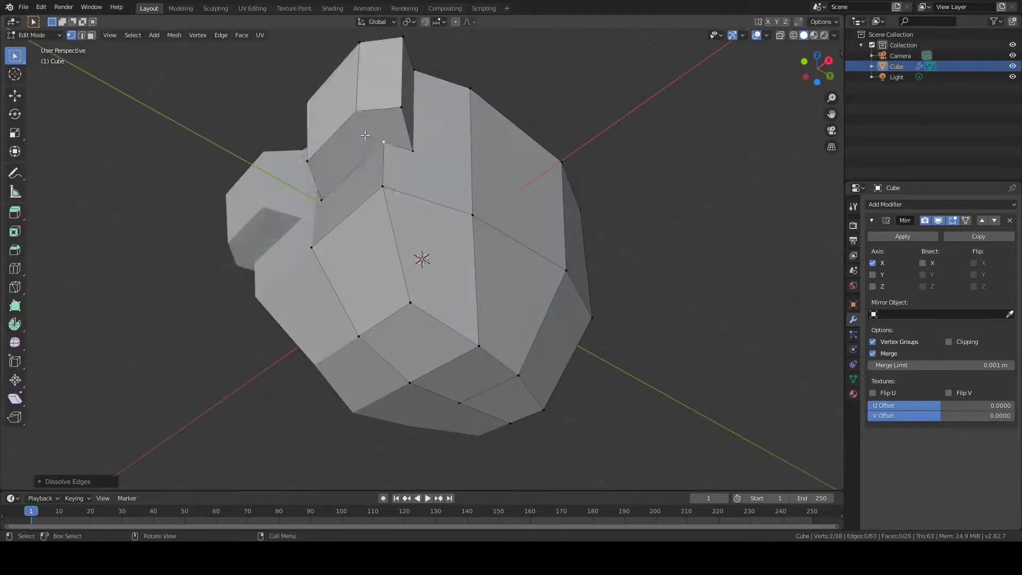
# - Move the eye block's upper and lower front vertices closer together along Z to taper the block
pyautogui.press('Tab')
pyautogui.press('Tab')
pyautogui.press('KP_1')
pyautogui.moveTo(454, 192); pyautogui.dragTo(545, 207)
pyautogui.click(490, 220)
pyautogui.moveTo(449, 252); pyautogui.dragTo(554, 266)
pyautogui.press('g')
pyautogui.press('z')
pyautogui.click(548, 256)
# - Move the outer front vertices of the eye block inward along X
pyautogui.moveTo(520, 198); pyautogui.dragTo(583, 261)
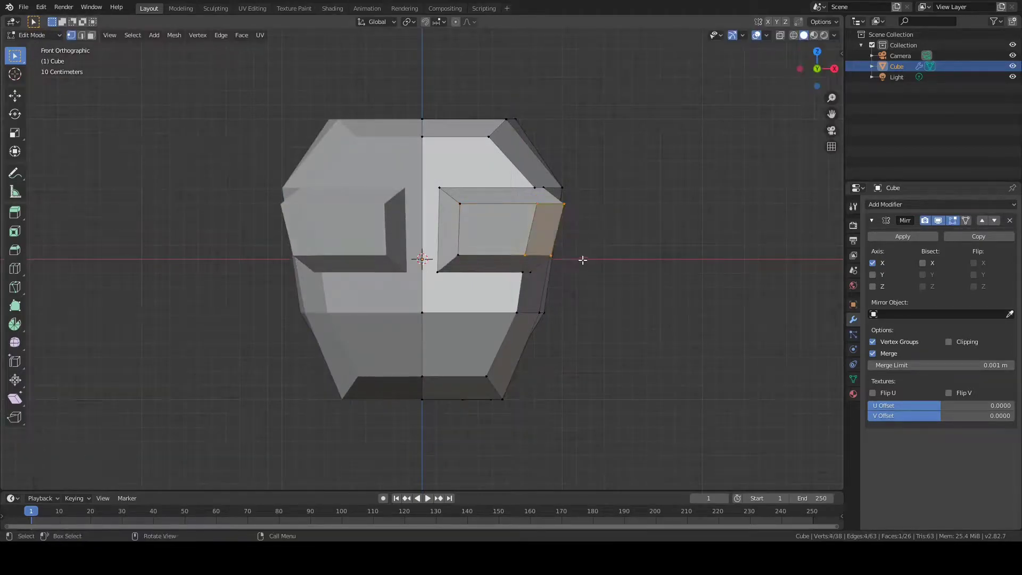
pyautogui.press('g')
pyautogui.press('x')
pyautogui.click(548, 258)
# - Raise the bottom vertices of the head along Z, extend the selection upward and raise it too
pyautogui.moveTo(548, 258); pyautogui.dragTo(589, 320, button='middle')
pyautogui.press('KP_1')
pyautogui.hotkey('alt', 'z')
pyautogui.moveTo(400, 361); pyautogui.dragTo(519, 418)
pyautogui.press('g')
pyautogui.press('z')
pyautogui.click(470, 343)
pyautogui.press('ctrl+KP_Add')
pyautogui.press('g')
pyautogui.press('z')
pyautogui.click(490, 327)
# - Lower the top vertices of the head along Z to flatten the skull
pyautogui.moveTo(265, 79); pyautogui.dragTo(595, 157)
pyautogui.press('g')
pyautogui.press('z')
pyautogui.click(589, 172)
pyautogui.hotkey('alt', 'z')
pyautogui.moveTo(589, 173); pyautogui.dragTo(406, 315, button='middle')
# - Cut a horizontal edge loop around the lower jaw
pyautogui.hotkey('alt', 'a')
pyautogui.click(351, 322)
pyautogui.moveTo(669, 315); pyautogui.dragTo(486, 249, button='middle')
pyautogui.hotkey('ctrl', 't')
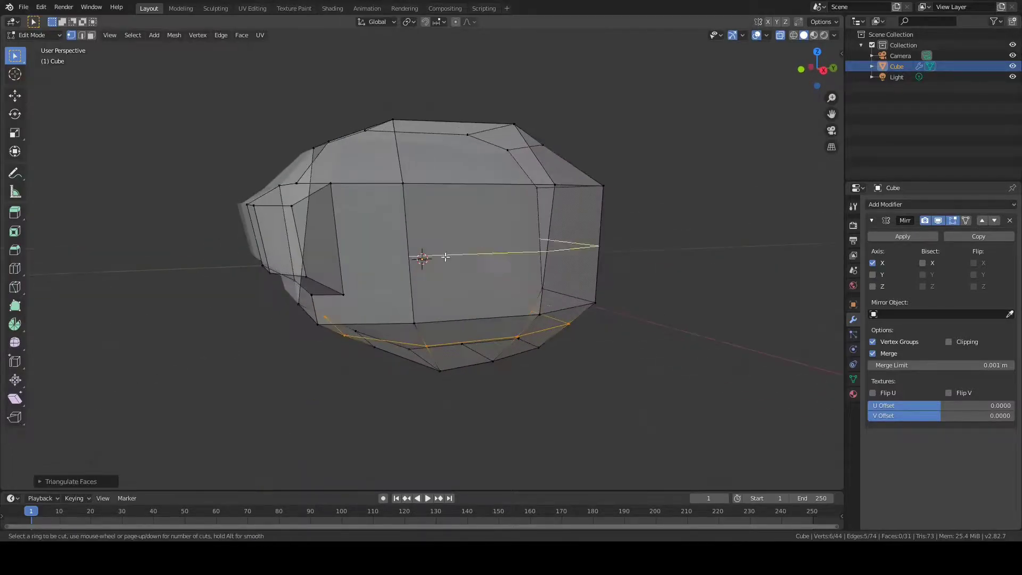
pyautogui.rightClick(536, 300)
# - Reposition the front vertices of the new jaw loop in side view to shape the mouth area
pyautogui.moveTo(379, 368); pyautogui.dragTo(289, 333, button='middle')
pyautogui.press('KP_3')
pyautogui.click(314, 340)
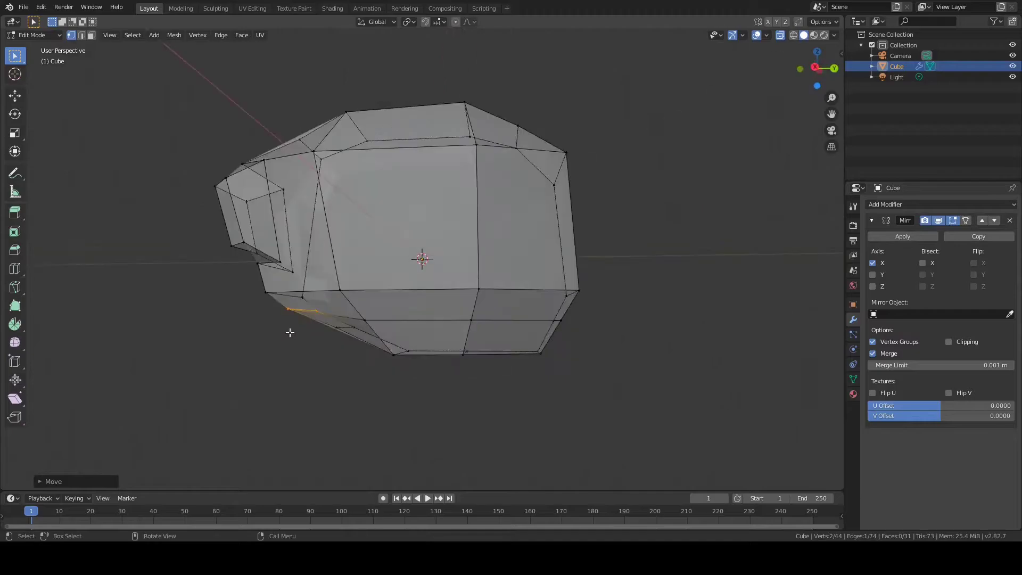
pyautogui.press('KP_3')
pyautogui.moveTo(341, 317); pyautogui.dragTo(366, 335)
pyautogui.moveTo(336, 322); pyautogui.dragTo(358, 340, button='middle')
# - Cut a vertical edge loop near the centre line and extrude the small face it forms on the front jaw outward
pyautogui.hotkey('ctrl', 'r')
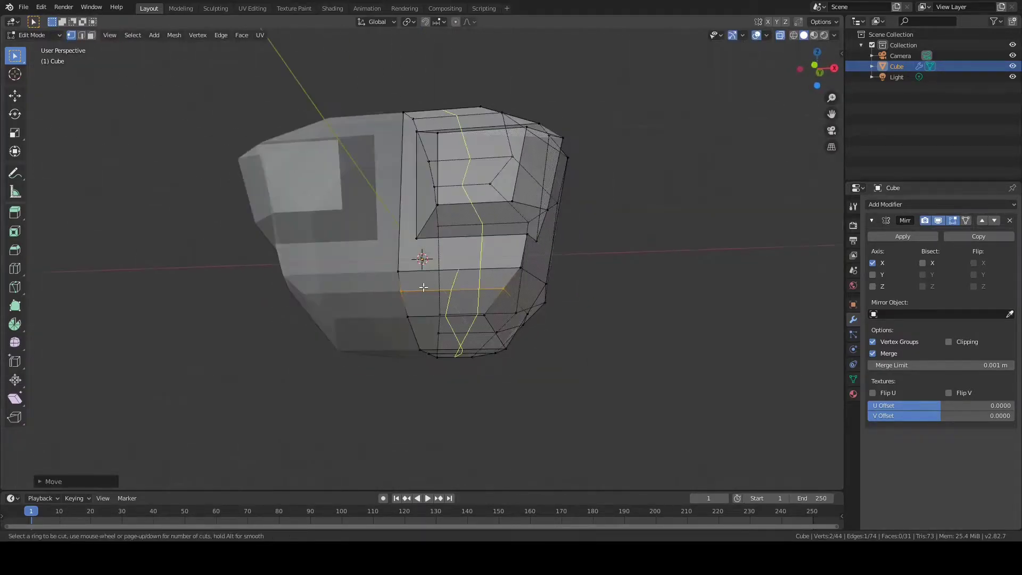
pyautogui.click(405, 287)
pyautogui.moveTo(501, 391); pyautogui.dragTo(442, 397, button='middle')
pyautogui.click(518, 400)
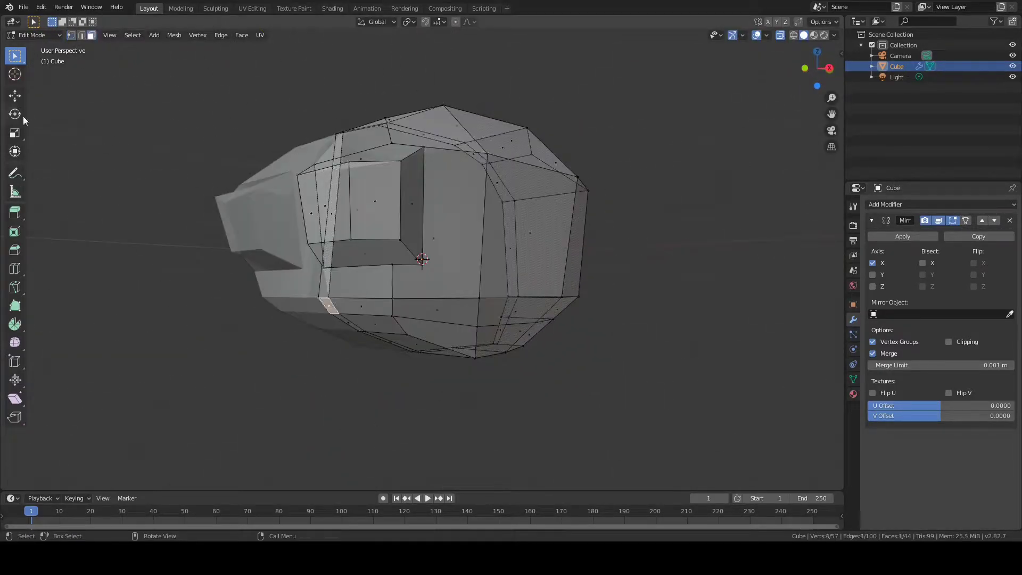
pyautogui.click(235, 387)
pyautogui.moveTo(235, 387); pyautogui.dragTo(414, 312, button='middle')
# - Dissolve the surplus edge loops left over around the extruded jaw piece
pyautogui.press('x')
pyautogui.click(411, 233)
pyautogui.moveTo(527, 312); pyautogui.dragTo(482, 346, button='middle')
pyautogui.keyDown('alt'); pyautogui.click(347, 240); pyautogui.keyUp('alt')
pyautogui.moveTo(564, 330); pyautogui.dragTo(451, 300, button='middle')
pyautogui.press('x')
pyautogui.click(452, 301)
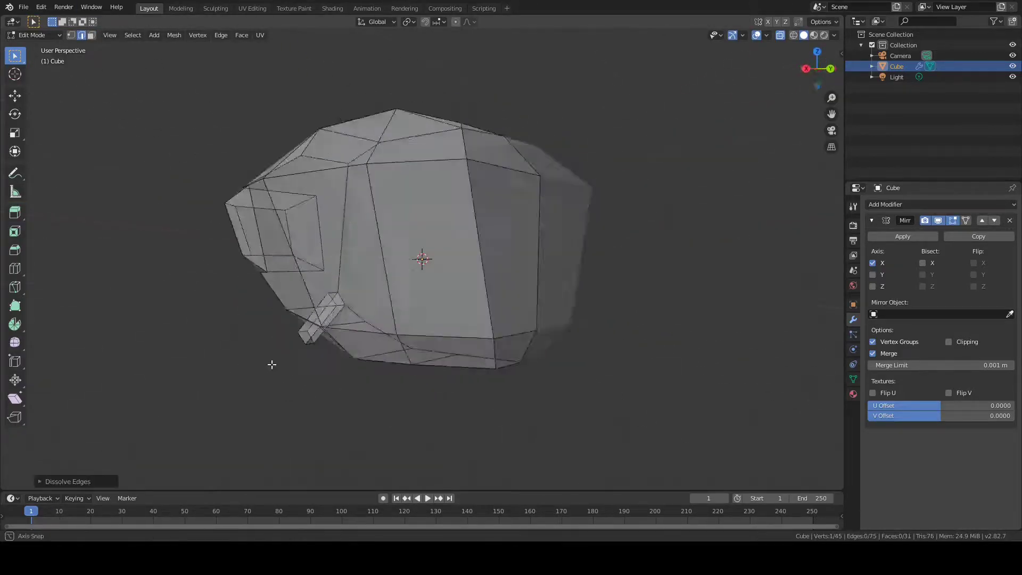
# - Undo the last edge dissolve and shift the vertical jaw edge loop sideways along X in front view
pyautogui.moveTo(272, 364); pyautogui.dragTo(324, 340, button='middle')
pyautogui.hotkey('ctrl', 'z')
pyautogui.keyDown('alt'); pyautogui.click(452, 320); pyautogui.keyUp('alt')
pyautogui.press('x')
pyautogui.press('Escape')
pyautogui.moveTo(451, 358); pyautogui.dragTo(642, 364, button='middle')
pyautogui.press('KP_1')
pyautogui.keyDown('alt'); pyautogui.click(512, 355); pyautogui.keyUp('alt')
pyautogui.press('g')
pyautogui.press('x')
pyautogui.click(507, 363)
# - Raise the end face of the extruded jaw piece along Z and adjust its position in side view
pyautogui.moveTo(507, 364); pyautogui.dragTo(459, 356, button='middle')
pyautogui.moveTo(251, 313); pyautogui.dragTo(321, 370)
pyautogui.press('g')
pyautogui.press('z')
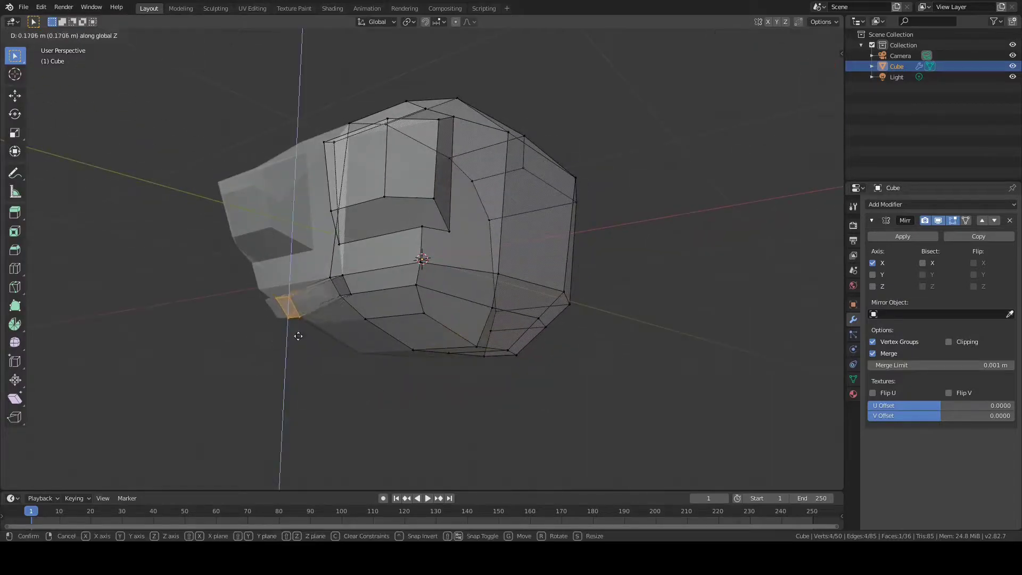
pyautogui.click(234, 316)
pyautogui.press('KP_3')
pyautogui.click(241, 301)
# - Scale the end face of the extruded jaw piece overall and then along Z
pyautogui.moveTo(241, 301); pyautogui.dragTo(365, 314, button='middle')
pyautogui.press('s')
pyautogui.click(330, 268)
pyautogui.moveTo(330, 267); pyautogui.dragTo(320, 320, button='middle')
pyautogui.scroll(3, 299, 325)
pyautogui.press('s')
pyautogui.press('z')
pyautogui.click(182, 372)
# - Move the vertex at the top of the head near the centre line to reshape the crown
pyautogui.moveTo(182, 372); pyautogui.dragTo(335, 445, button='middle')
pyautogui.moveTo(409, 66); pyautogui.dragTo(433, 98)
pyautogui.click(432, 108)
pyautogui.press('`')
pyautogui.moveTo(432, 91); pyautogui.dragTo(444, 165, button='middle')
pyautogui.click(434, 87)
pyautogui.press('g')
pyautogui.click(435, 89)
# - Cut an eyebrow-shaped strip above the eye and down its outer side with the Knife tool
pyautogui.moveTo(107, 197); pyautogui.dragTo(125, 250, button='middle')
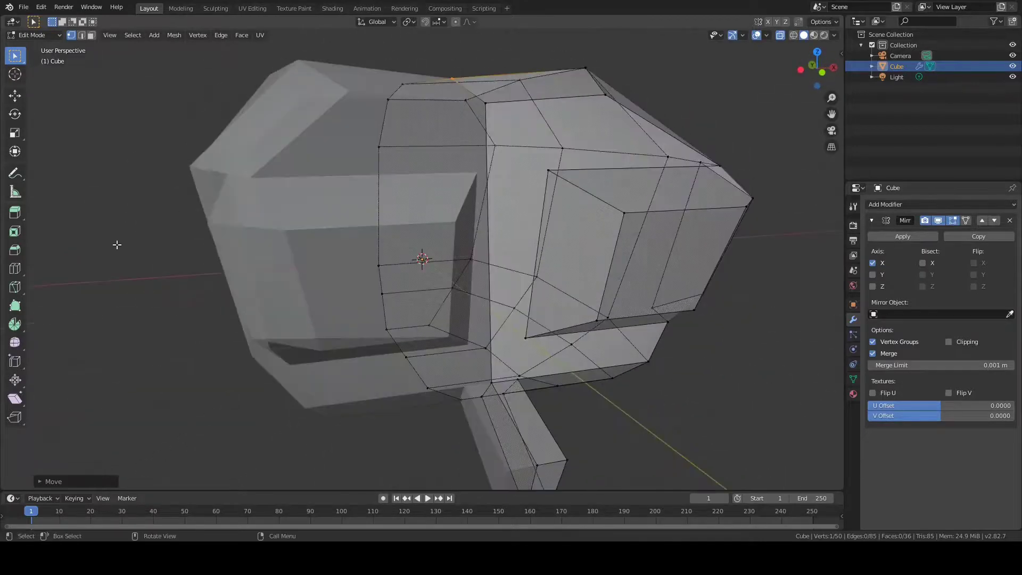
pyautogui.click(15, 287)
pyautogui.moveTo(424, 177); pyautogui.dragTo(383, 180, button='middle')
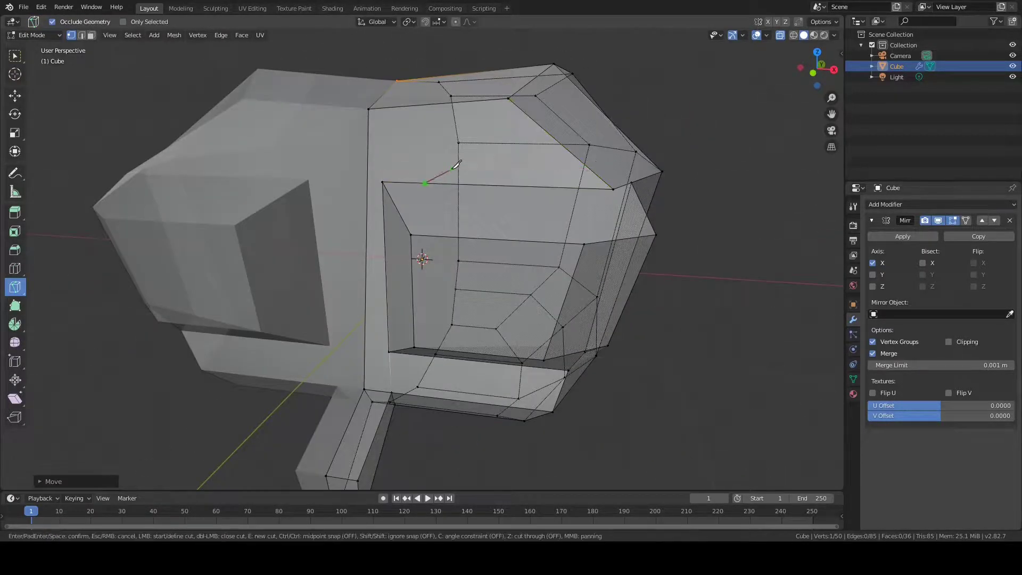
pyautogui.moveTo(589, 163); pyautogui.dragTo(410, 158, button='middle')
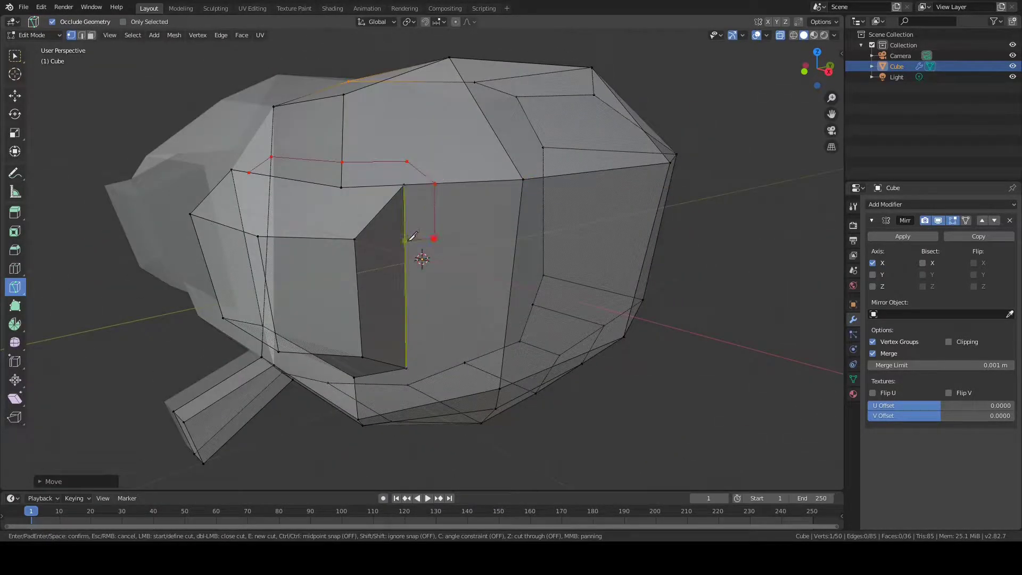
pyautogui.moveTo(281, 170); pyautogui.dragTo(15, 96, button='middle')
pyautogui.click(436, 149)
# - Cut an edge loop around the extruded jaw piece close to its front end
pyautogui.moveTo(437, 150); pyautogui.dragTo(577, 63, button='middle')
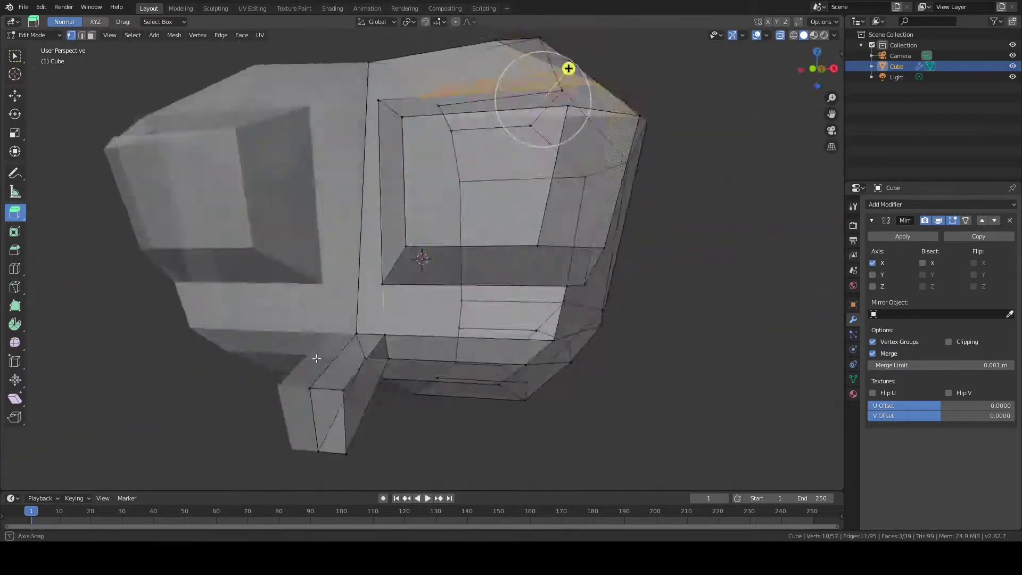
pyautogui.moveTo(319, 356); pyautogui.dragTo(295, 340, button='middle')
pyautogui.click(310, 400)
pyautogui.click(15, 55)
pyautogui.hotkey('ctrl', 'r')
pyautogui.click(193, 417)
pyautogui.moveTo(250, 405); pyautogui.dragTo(101, 315, button='middle')
pyautogui.click(158, 439)
pyautogui.moveTo(101, 315); pyautogui.dragTo(157, 407)
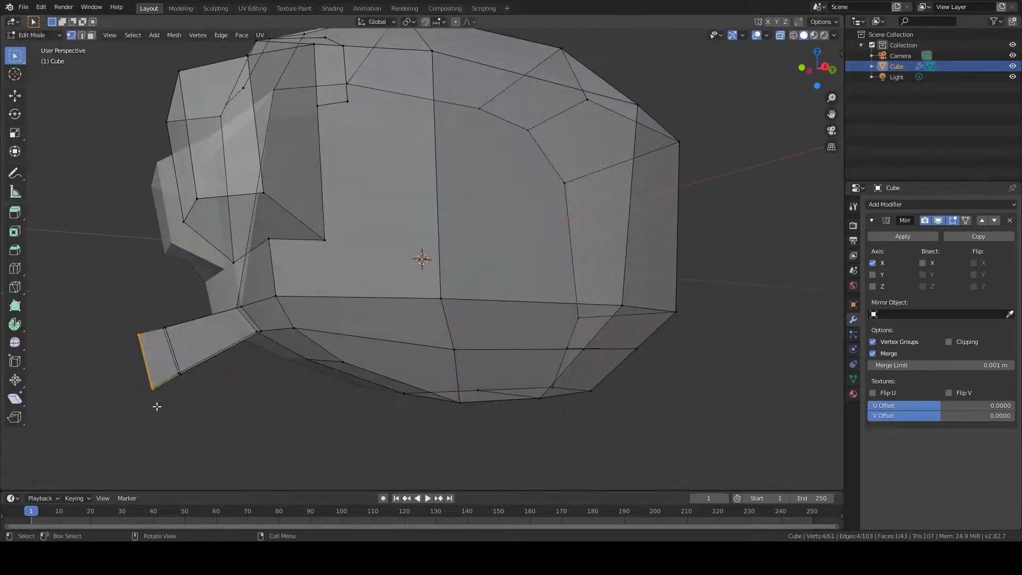
pyautogui.keyDown('alt'); pyautogui.moveTo(420, 362); pyautogui.dragTo(202, 384, button='middle'); pyautogui.keyUp('alt')
pyautogui.click(139, 303)
pyautogui.moveTo(138, 303); pyautogui.dragTo(373, 426, button='middle')
pyautogui.click(91, 35)
pyautogui.click(360, 349)
pyautogui.keyDown('shift'); pyautogui.click(356, 412); pyautogui.keyUp('shift')
pyautogui.keyDown('shift'); pyautogui.click(371, 381); pyautogui.keyUp('shift')
pyautogui.hotkey('ctrl', 'z')
pyautogui.hotkey('ctrl', 'z')
pyautogui.hotkey('ctrl', 'z')
pyautogui.hotkey('ctrl', 'z')
# - Extrude the outer faces around the tip of the jaw piece outward to form a larger mouth block
pyautogui.moveTo(320, 376); pyautogui.dragTo(279, 374, button='middle')
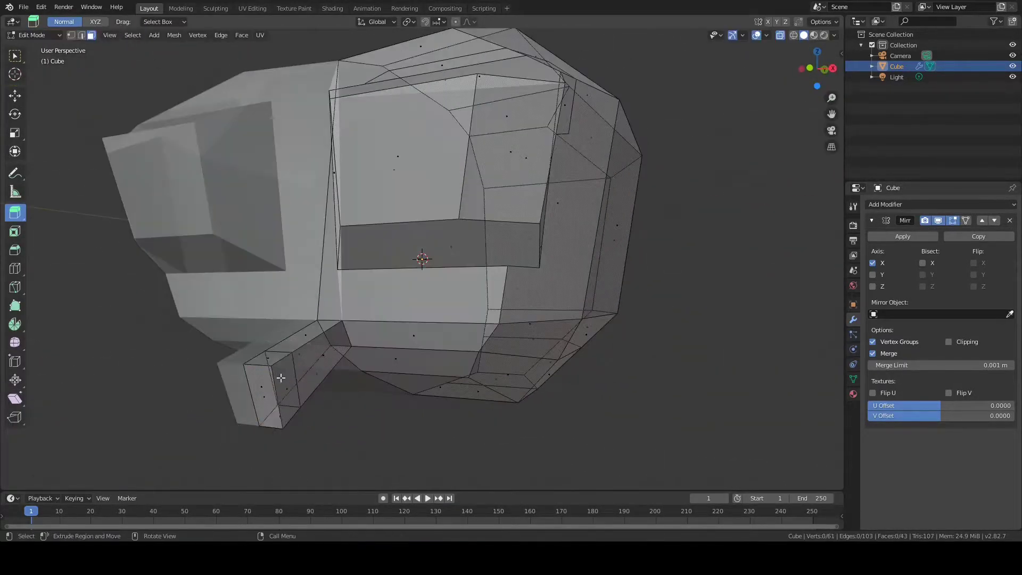
pyautogui.click(293, 360)
pyautogui.keyDown('shift'); pyautogui.click(267, 358); pyautogui.keyUp('shift')
pyautogui.moveTo(281, 325); pyautogui.dragTo(280, 300)
pyautogui.moveTo(336, 413); pyautogui.dragTo(391, 342, button='middle')
pyautogui.click(453, 155)
pyautogui.moveTo(454, 176); pyautogui.dragTo(454, 197)
pyautogui.moveTo(454, 107); pyautogui.dragTo(459, 155, button='middle')
pyautogui.hotkey('alt', 'z')
pyautogui.moveTo(362, 414); pyautogui.dragTo(344, 362, button='middle')
# - Select the outer corner vertices of the mouth block and shift them along X
pyautogui.press('w')
pyautogui.click(263, 418)
pyautogui.moveTo(446, 311); pyautogui.dragTo(462, 333)
pyautogui.press('1')
pyautogui.scroll(3, 480, 356)
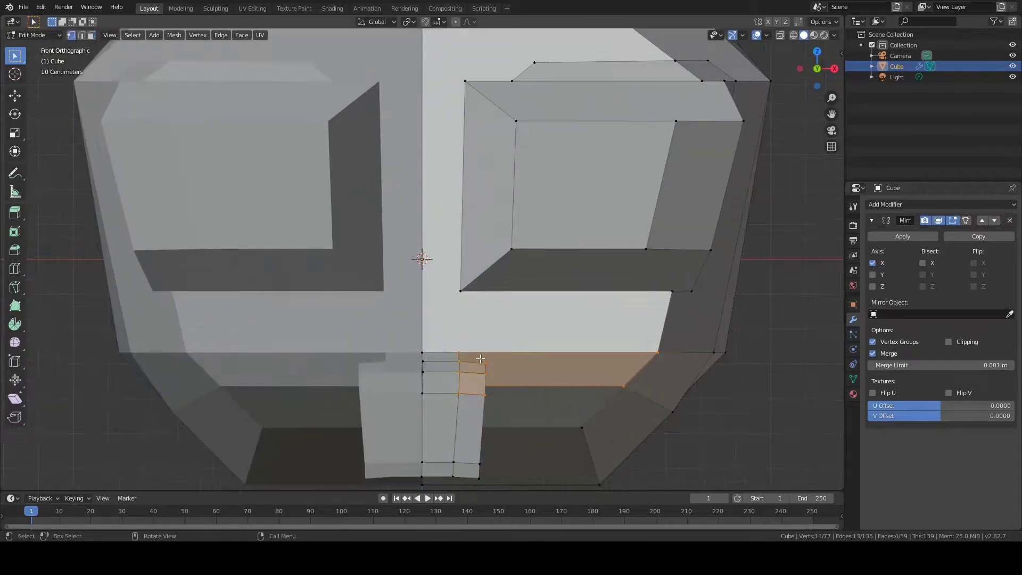
pyautogui.moveTo(488, 452); pyautogui.dragTo(298, 314, button='middle')
pyautogui.scroll(-1, 298, 314)
pyautogui.moveTo(242, 325); pyautogui.dragTo(286, 301)
pyautogui.keyDown('alt'); pyautogui.moveTo(285, 301); pyautogui.dragTo(404, 410, button='middle'); pyautogui.keyUp('alt')
pyautogui.press('g')
pyautogui.press('x')
pyautogui.click(404, 410)
# - Move the upper corner vertex of the mouth block to round off its outline
pyautogui.moveTo(500, 463); pyautogui.dragTo(582, 404, button='middle')
pyautogui.scroll(-2, 581, 404)
pyautogui.scroll(7, 591, 437)
pyautogui.moveTo(500, 468); pyautogui.dragTo(671, 331, button='middle')
pyautogui.click(670, 332)
pyautogui.press('g')
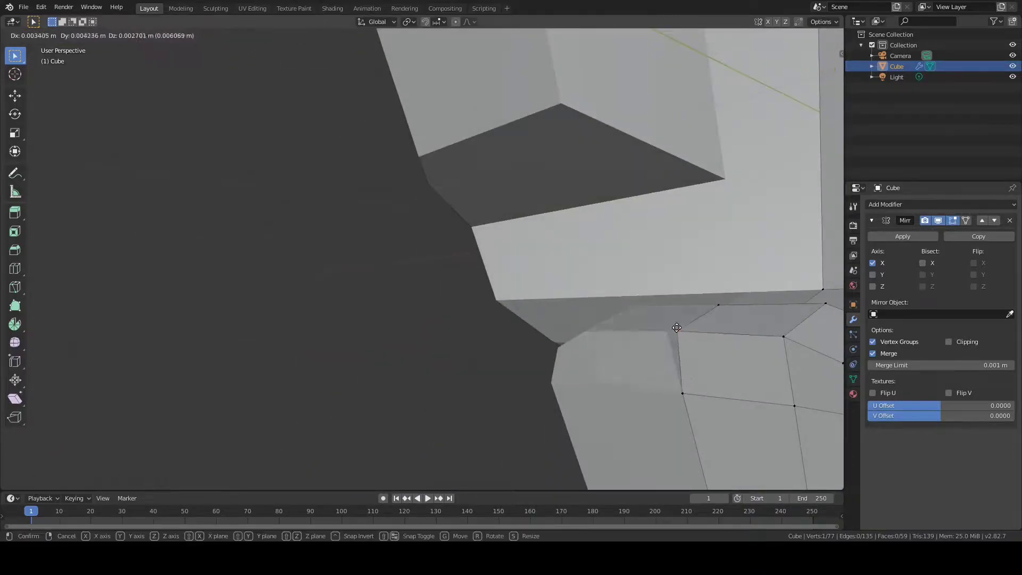
# - Slide the lower corner vertex of the mouth block along its edge and refine the lower corner in side view
pyautogui.moveTo(703, 382); pyautogui.dragTo(437, 178, button='middle')
pyautogui.click(600, 265)
pyautogui.click(551, 318)
pyautogui.press('g')
pyautogui.press('g')
pyautogui.click(548, 315)
pyautogui.press('KP_3')
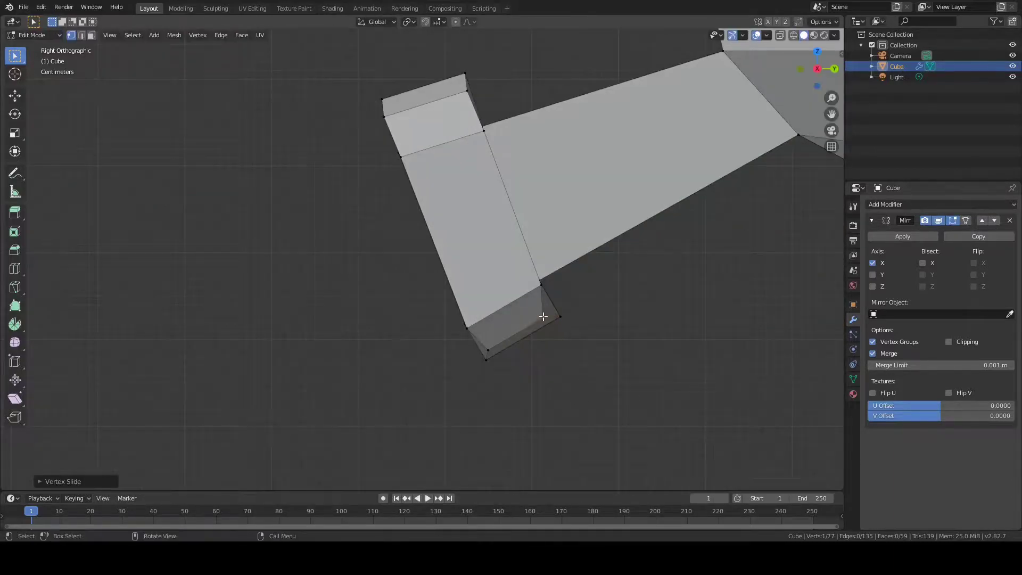
pyautogui.scroll(3, 561, 316)
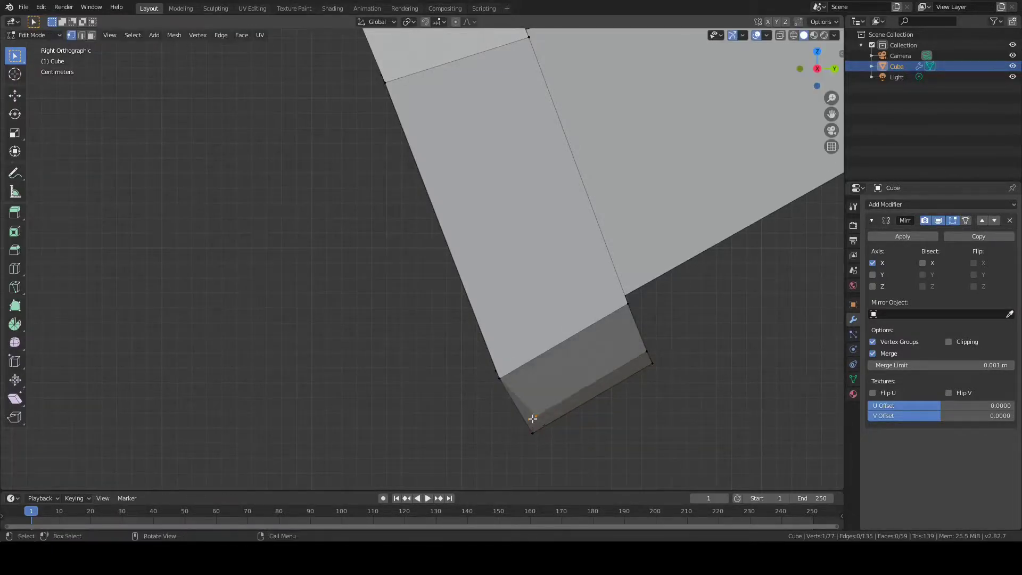
pyautogui.moveTo(518, 427); pyautogui.dragTo(538, 373, button='middle')
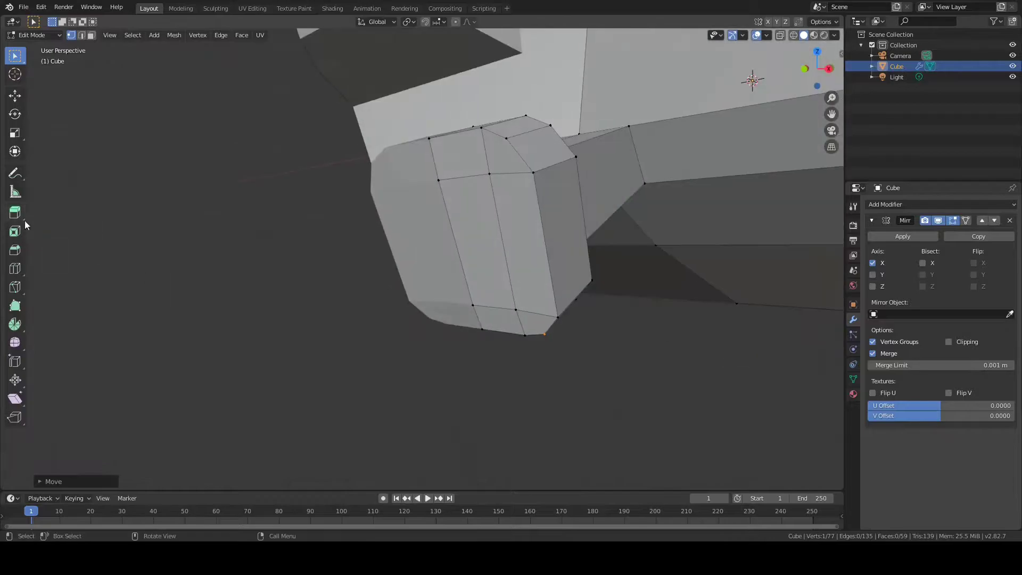
# - Inset the front face of the mouth block beside the centre line
pyautogui.hotkey('ctrl', 'z')
pyautogui.moveTo(477, 260); pyautogui.dragTo(475, 261)
pyautogui.moveTo(475, 261); pyautogui.dragTo(523, 233, button='middle')
pyautogui.hotkey('ctrl', 'z')
pyautogui.moveTo(517, 268); pyautogui.dragTo(507, 260)
pyautogui.moveTo(507, 260); pyautogui.dragTo(474, 264, button='middle')
pyautogui.click(14, 212)
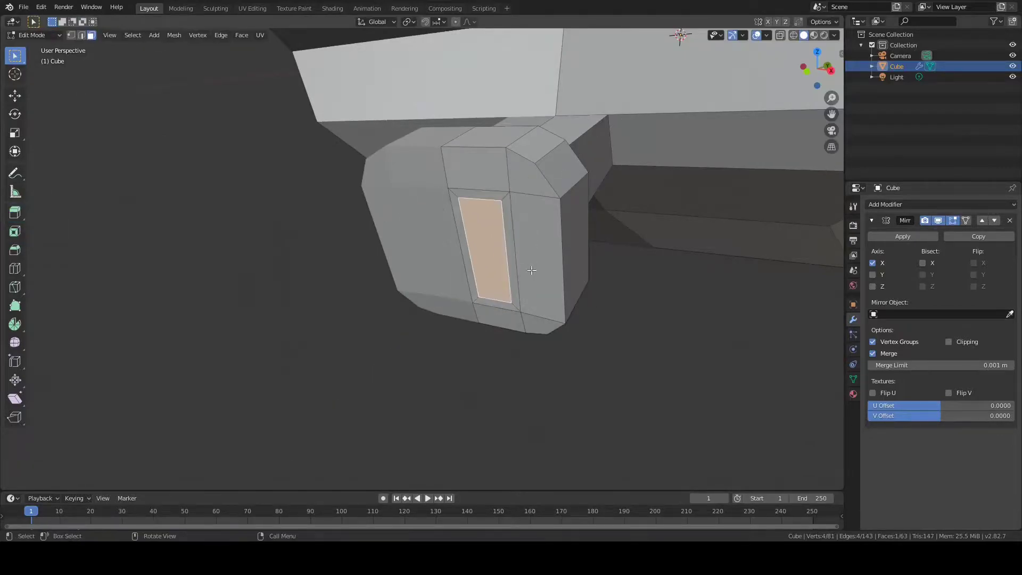
# - Move the inset face back into the mouth block in side view and scale it to form a recess
pyautogui.press('KP_3')
pyautogui.click(457, 238)
pyautogui.scroll(2, 424, 256)
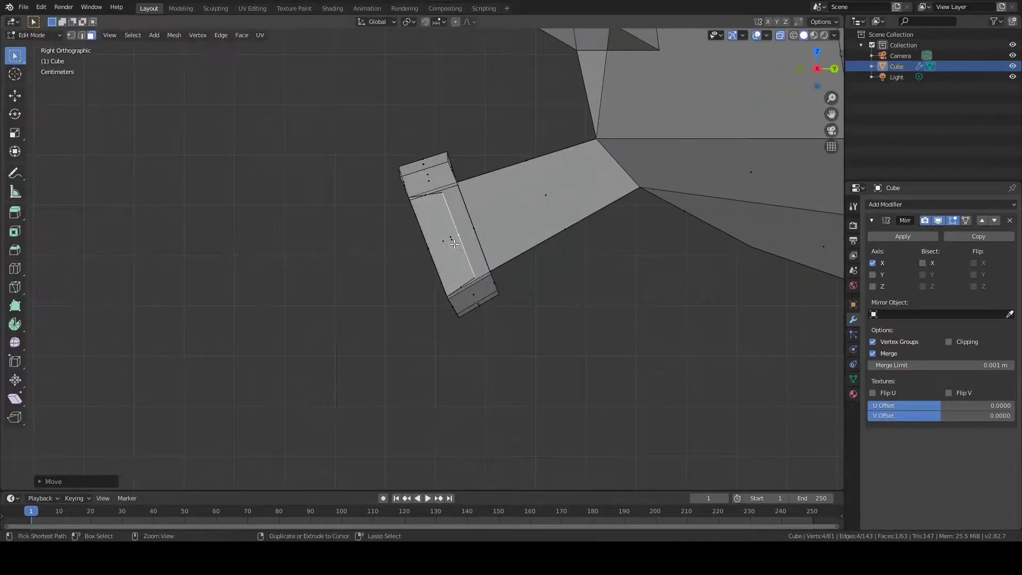
pyautogui.click(668, 146)
pyautogui.press('s')
pyautogui.click(680, 159)
# - Delete the centre-line edges inside the mouth opening and dissolve the surplus edges on the underside of the jaw
pyautogui.moveTo(405, 271); pyautogui.dragTo(503, 309, button='middle')
pyautogui.click(489, 70)
pyautogui.moveTo(489, 70); pyautogui.dragTo(358, 94, button='middle')
pyautogui.press('1')
pyautogui.hotkey('alt', 'z')
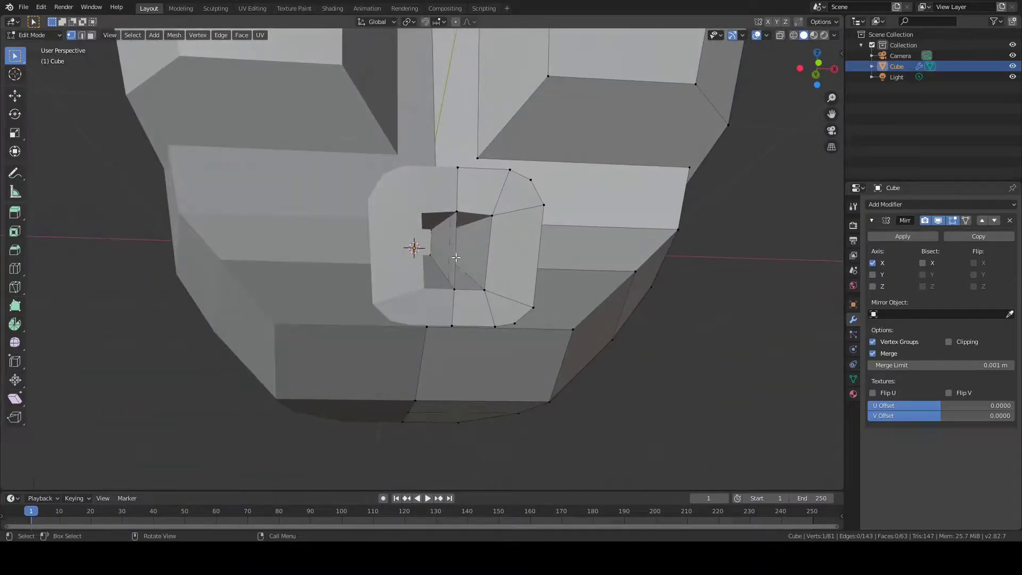
pyautogui.press('x')
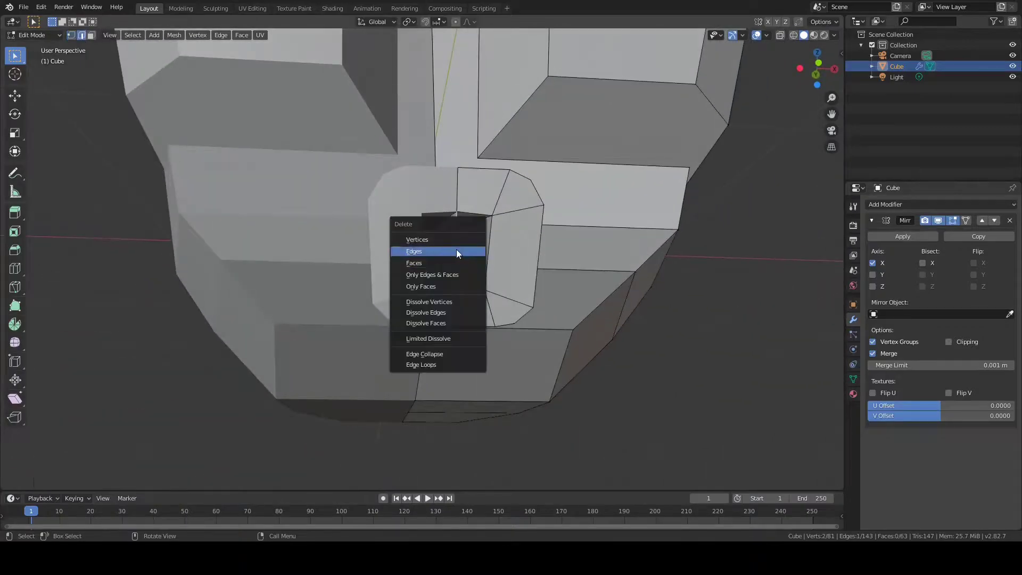
pyautogui.click(457, 252)
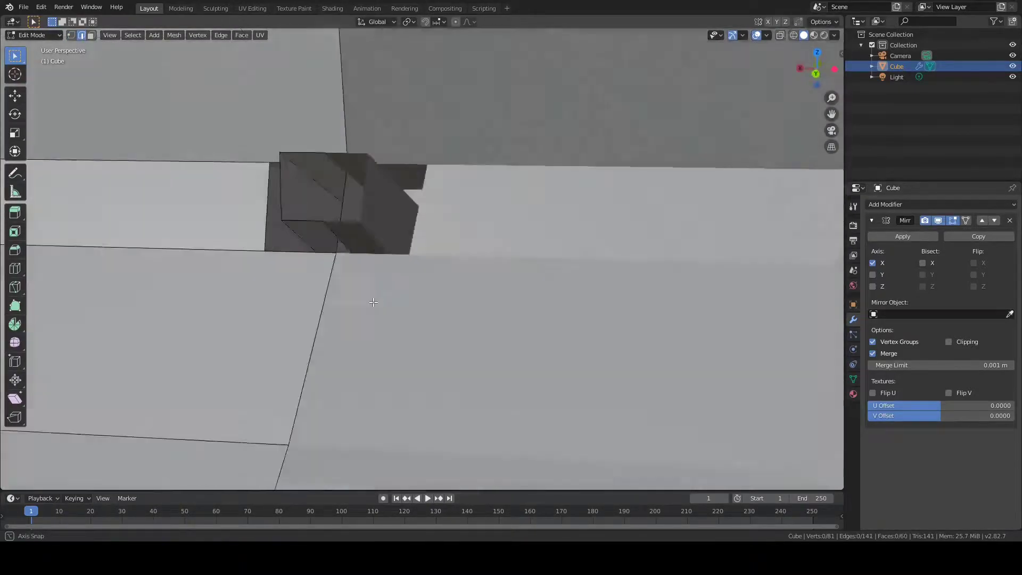
pyautogui.moveTo(405, 298); pyautogui.dragTo(424, 306, button='middle')
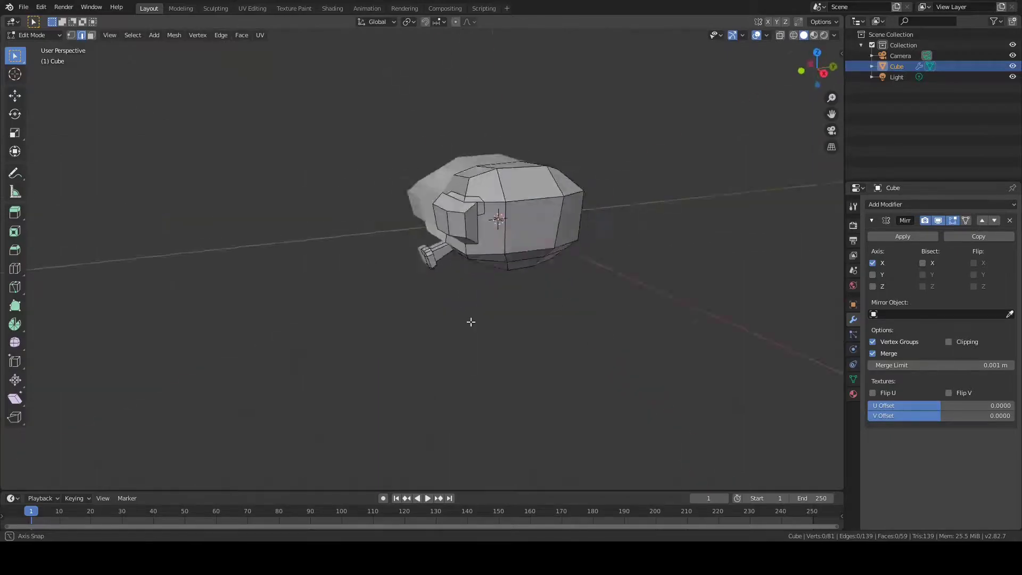
pyautogui.moveTo(471, 321); pyautogui.dragTo(358, 286, button='middle')
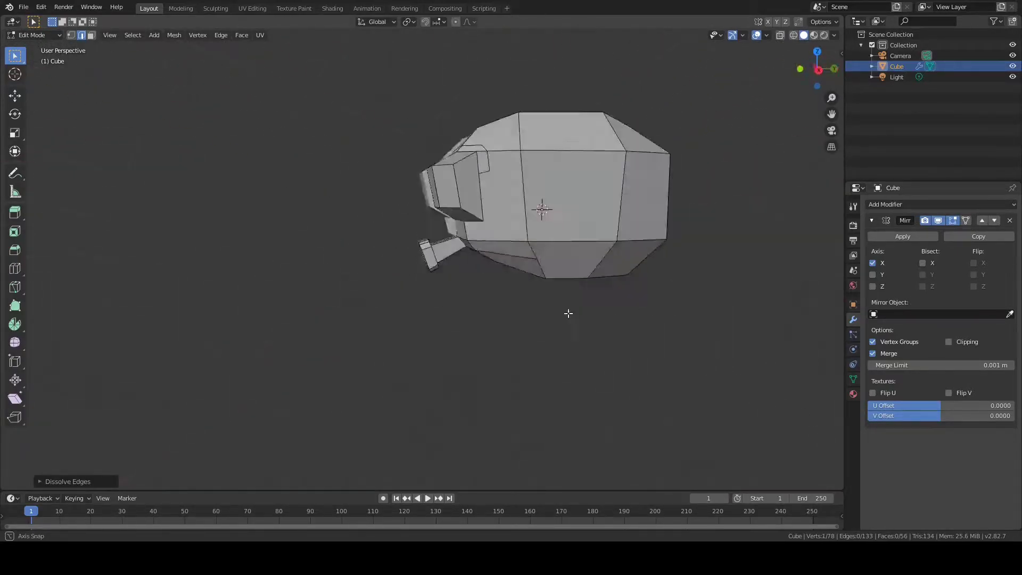
pyautogui.moveTo(568, 313); pyautogui.dragTo(672, 310, button='middle')
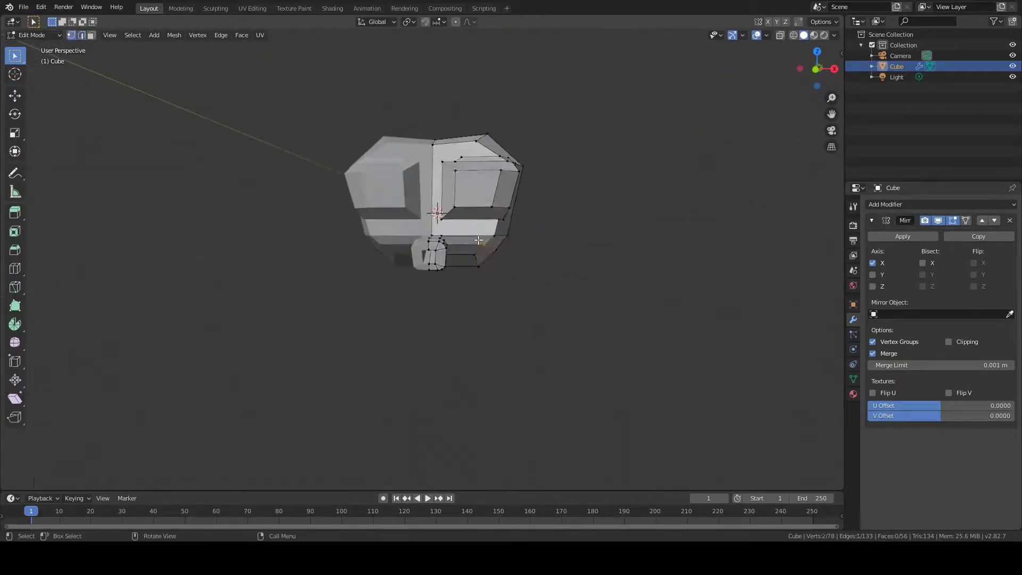
# - Extrude the three faces of the eyebrow strip outward from the head
pyautogui.moveTo(495, 247); pyautogui.dragTo(464, 269, button='middle')
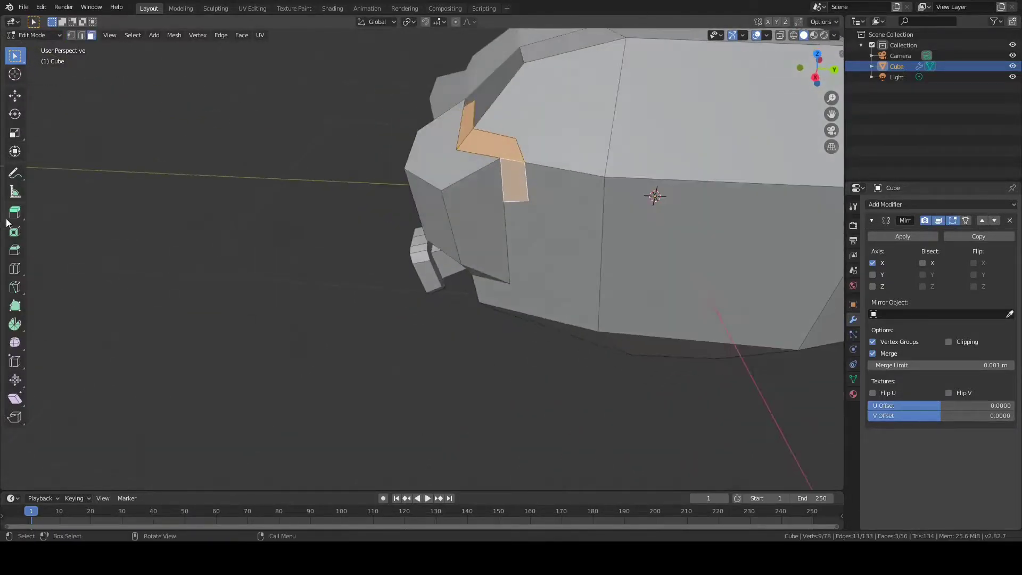
pyautogui.click(11, 215)
pyautogui.moveTo(474, 130); pyautogui.dragTo(469, 124)
pyautogui.moveTo(422, 183); pyautogui.dragTo(450, 178, button='middle')
pyautogui.moveTo(549, 161); pyautogui.dragTo(519, 149, button='middle')
pyautogui.moveTo(519, 149); pyautogui.dragTo(540, 76, button='middle')
pyautogui.scroll(-3, 533, 115)
pyautogui.scroll(4, 540, 76)
# - Select edges of the extruded eyebrow and shift them along X in front view
pyautogui.press('2')
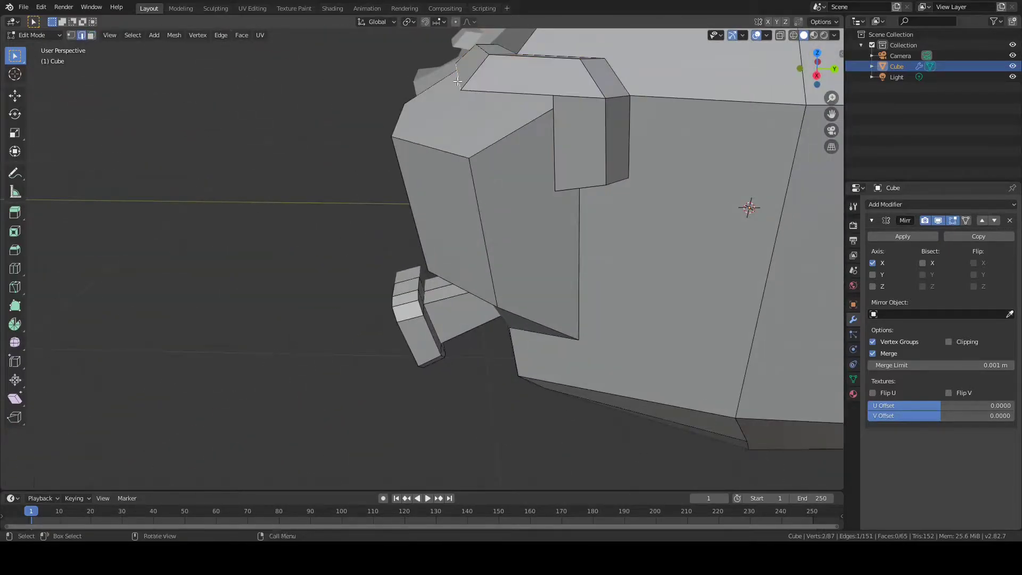
pyautogui.click(476, 78)
pyautogui.moveTo(476, 79); pyautogui.dragTo(460, 182, button='middle')
pyautogui.moveTo(462, 161); pyautogui.dragTo(472, 166)
pyautogui.moveTo(472, 166); pyautogui.dragTo(650, 180, button='middle')
pyautogui.scroll(3, 529, 182)
pyautogui.keyDown('shift'); pyautogui.click(573, 140); pyautogui.keyUp('shift')
pyautogui.press('KP_1')
pyautogui.press('g')
pyautogui.press('x')
pyautogui.click(381, 92)
# - Reposition individual vertices along the eyebrow to refine its shape
pyautogui.moveTo(382, 93); pyautogui.dragTo(322, 202, button='middle')
pyautogui.scroll(-4, 320, 150)
pyautogui.moveTo(323, 202); pyautogui.dragTo(334, 220)
pyautogui.click(371, 232)
pyautogui.press('g')
pyautogui.moveTo(371, 232); pyautogui.dragTo(310, 225, button='middle')
pyautogui.click(367, 216)
pyautogui.press('g')
pyautogui.click(344, 199)
pyautogui.press('b')
pyautogui.moveTo(341, 302); pyautogui.dragTo(421, 274, button='middle')
pyautogui.click(418, 242)
pyautogui.press('g')
pyautogui.moveTo(409, 226); pyautogui.dragTo(411, 229)
pyautogui.moveTo(412, 229); pyautogui.dragTo(304, 268, button='middle')
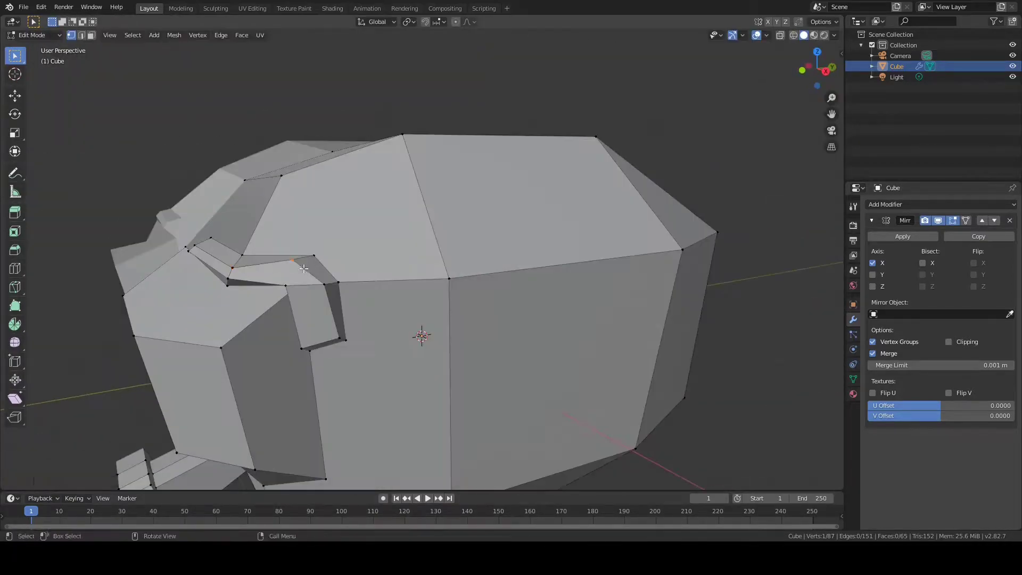
# - Move single vertices along the upper edge of the extruded eyebrow to refine its outline
pyautogui.moveTo(292, 276); pyautogui.dragTo(301, 283)
pyautogui.moveTo(301, 284); pyautogui.dragTo(539, 319, button='middle')
pyautogui.press('g')
pyautogui.click(250, 315)
pyautogui.press('g')
pyautogui.click(525, 281)
pyautogui.click(254, 267)
pyautogui.press('g')
pyautogui.click(303, 369)
pyautogui.moveTo(303, 370); pyautogui.dragTo(249, 270, button='middle')
# - Reposition the remaining eyebrow vertices, checking the strip's thickness from several sides
pyautogui.click(267, 254)
pyautogui.press('g')
pyautogui.click(465, 268)
pyautogui.press('b')
pyautogui.press('g')
pyautogui.click(255, 341)
pyautogui.moveTo(160, 362); pyautogui.dragTo(330, 346, button='middle')
pyautogui.keyDown('shift'); pyautogui.click(548, 288); pyautogui.keyUp('shift')
pyautogui.moveTo(554, 290); pyautogui.dragTo(577, 242, button='middle')
pyautogui.press('g')
pyautogui.press('b')
pyautogui.click(241, 218)
pyautogui.press('g')
pyautogui.click(223, 248)
# - Make the last vertex adjustments around the eyebrow and return to Object Mode to view the whole head
pyautogui.scroll(-4, 224, 249)
pyautogui.scroll(4, 365, 282)
pyautogui.click(374, 315)
pyautogui.press('g')
pyautogui.click(330, 240)
pyautogui.press('g')
pyautogui.click(378, 245)
pyautogui.keyDown('shift'); pyautogui.moveTo(362, 233); pyautogui.dragTo(370, 242); pyautogui.keyUp('shift')
pyautogui.click(371, 243)
pyautogui.moveTo(371, 243); pyautogui.dragTo(442, 280, button='middle')
pyautogui.scroll(-5, 442, 280)
pyautogui.click(554, 272)
pyautogui.moveTo(554, 271); pyautogui.dragTo(568, 272, button='middle')
pyautogui.press('Tab')
pyautogui.moveTo(452, 286); pyautogui.dragTo(512, 319, button='middle')
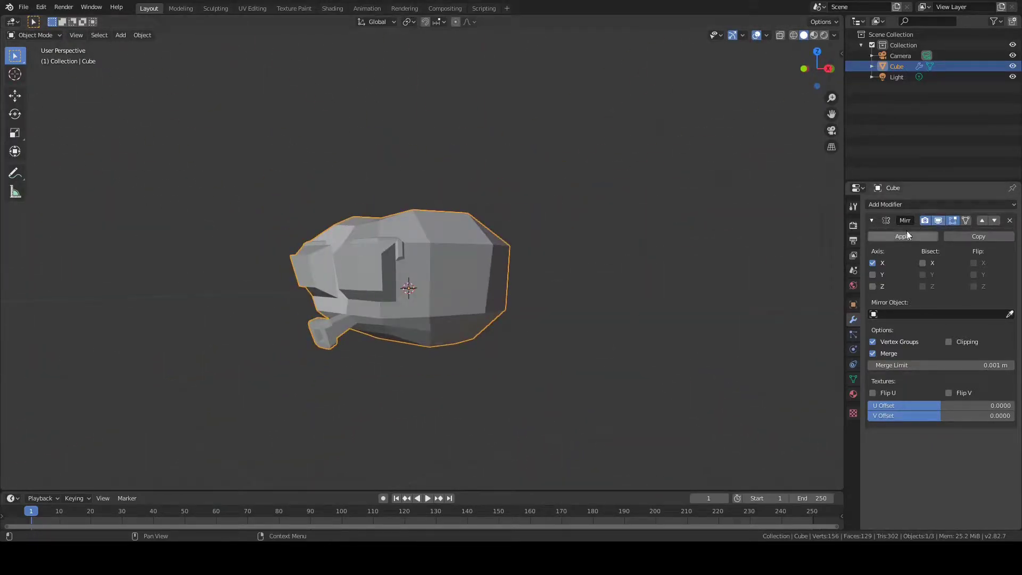
# - Add a Subdivision Surface modifier to the head and return to Edit Mode
pyautogui.click(910, 210)
pyautogui.click(802, 377)
pyautogui.moveTo(356, 343); pyautogui.dragTo(421, 349, button='middle')
pyautogui.press('Tab')
pyautogui.scroll(6, 255, 350)
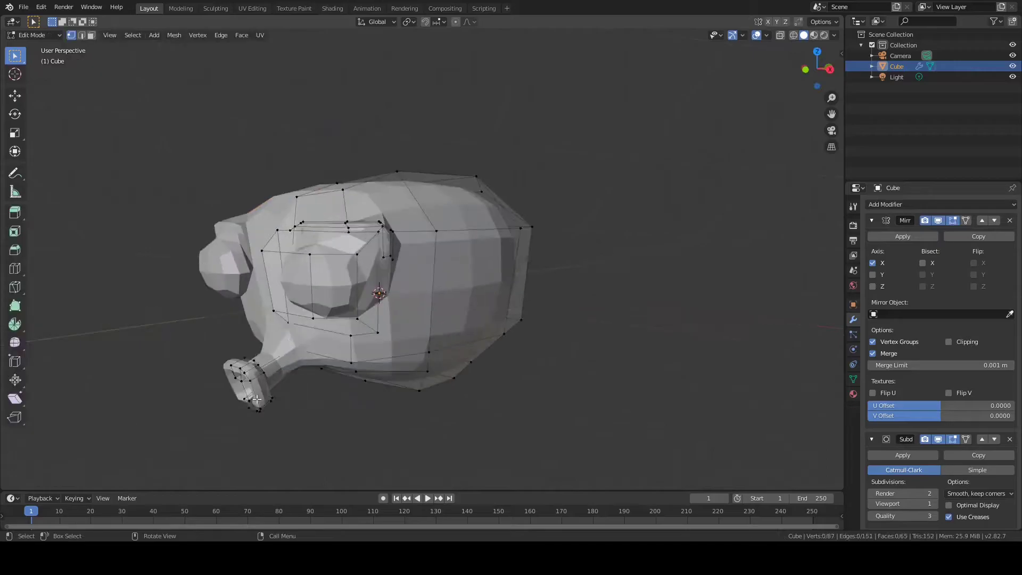
# - Disable the Mirror modifier's X axis and move vertices on the mouth block
pyautogui.moveTo(196, 365); pyautogui.dragTo(198, 367)
pyautogui.moveTo(198, 367); pyautogui.dragTo(176, 362, button='middle')
pyautogui.click(872, 263)
pyautogui.moveTo(304, 365); pyautogui.dragTo(943, 225, button='middle')
pyautogui.press('g')
pyautogui.click(572, 330)
pyautogui.press('g')
pyautogui.click(664, 422)
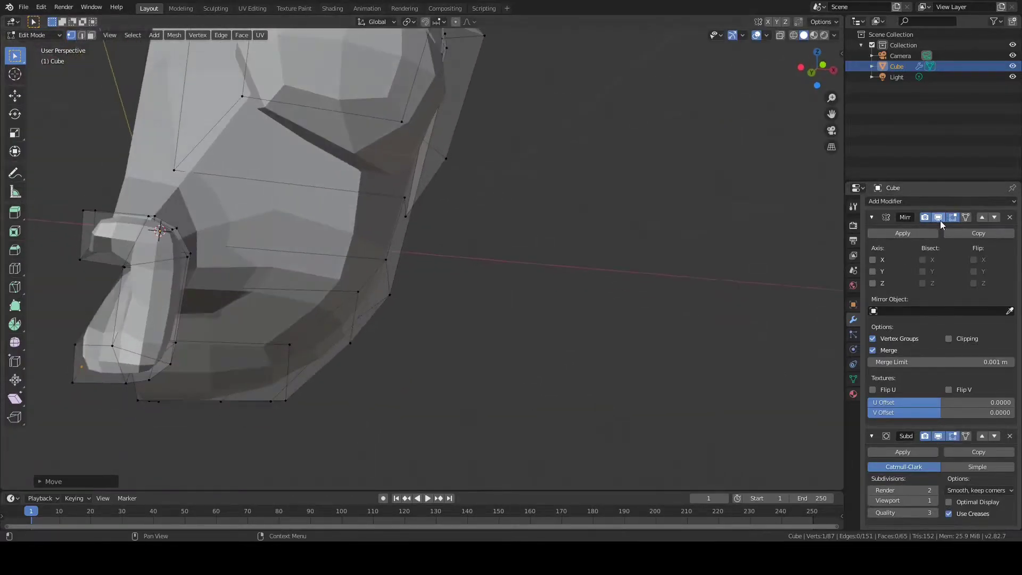
# - Widen the properties editor, inspect the open half of the head and re-enable the Mirror modifier's X axis
pyautogui.moveTo(844, 405); pyautogui.dragTo(809, 416)
pyautogui.scroll(-4, 665, 346)
pyautogui.moveTo(666, 346); pyautogui.dragTo(580, 309, button='middle')
pyautogui.press('Tab')
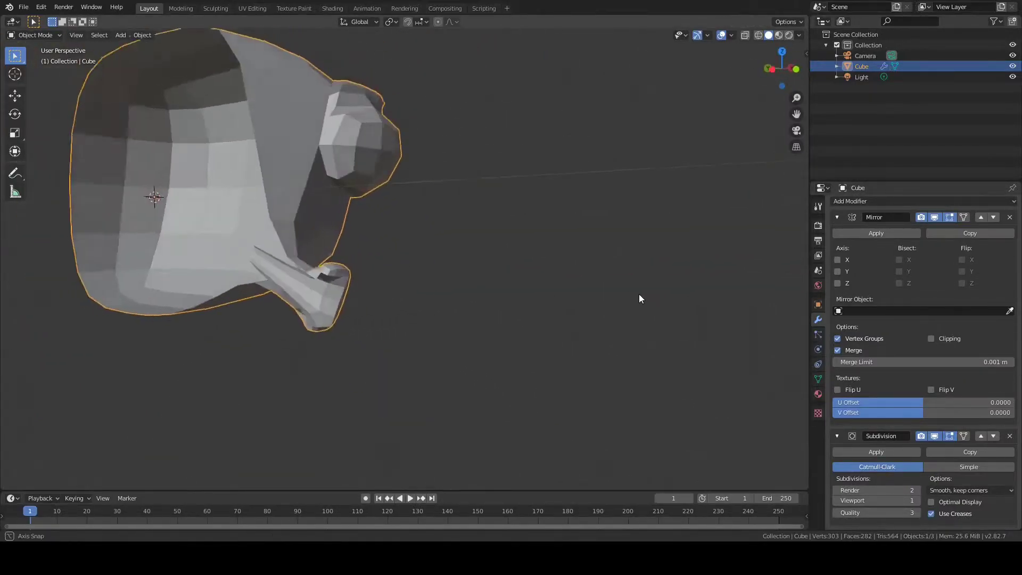
pyautogui.press('KP_1')
pyautogui.press('Tab')
pyautogui.scroll(5, 266, 240)
pyautogui.moveTo(192, 291); pyautogui.dragTo(198, 358)
pyautogui.moveTo(199, 358); pyautogui.dragTo(465, 357, button='middle')
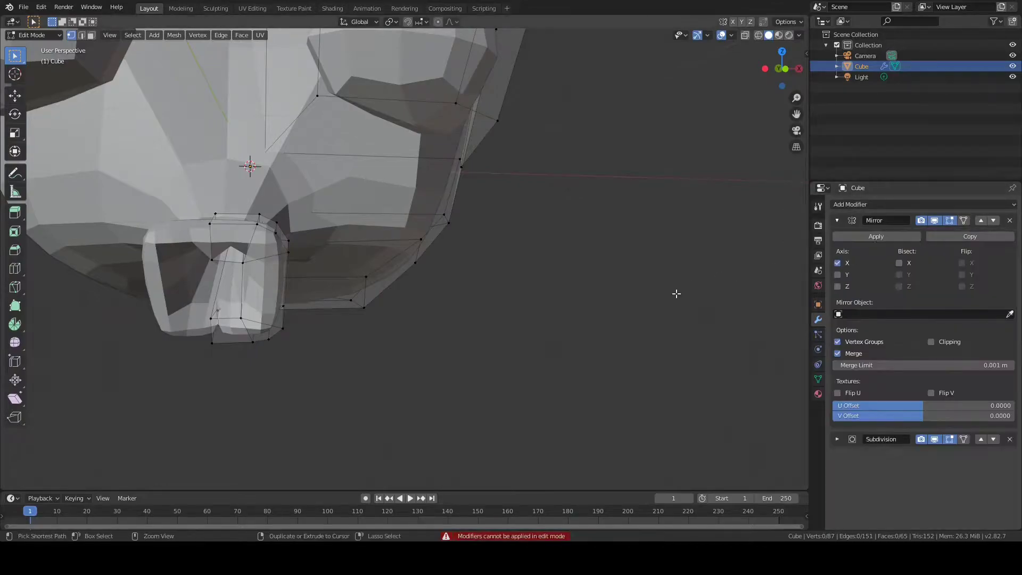
# - Try the Subdivision modifier with viewport level 1 and quality 6 in Object Mode, and remove the modifier
pyautogui.press('Tab')
pyautogui.click(837, 220)
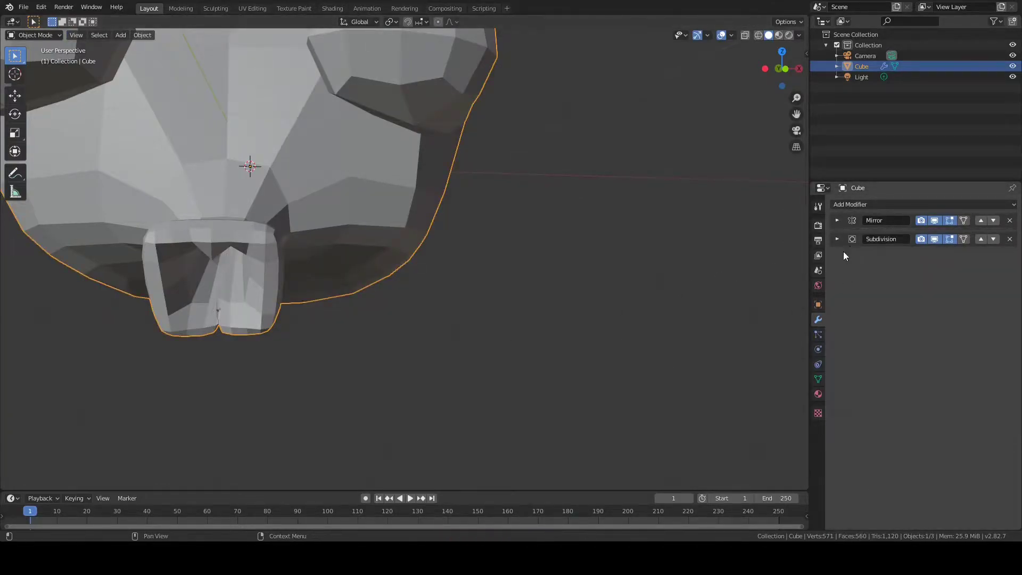
pyautogui.click(837, 239)
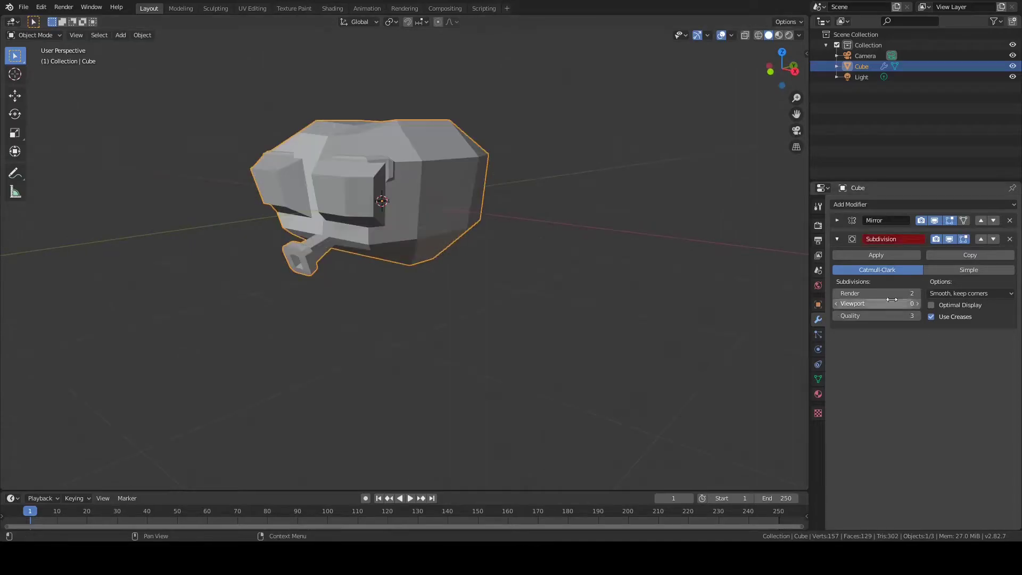
pyautogui.moveTo(852, 316); pyautogui.dragTo(861, 318)
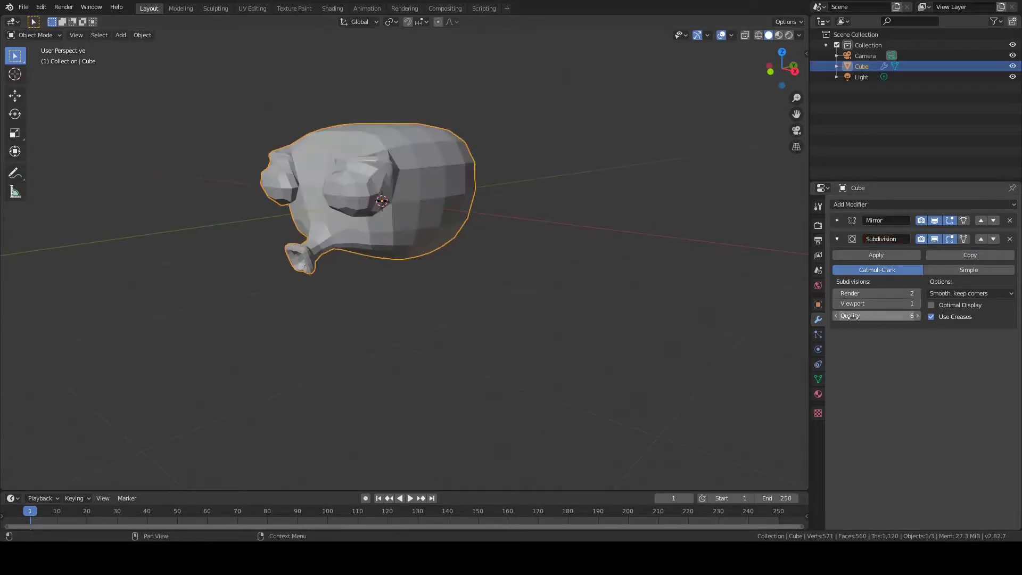
pyautogui.click(974, 318)
pyautogui.click(942, 270)
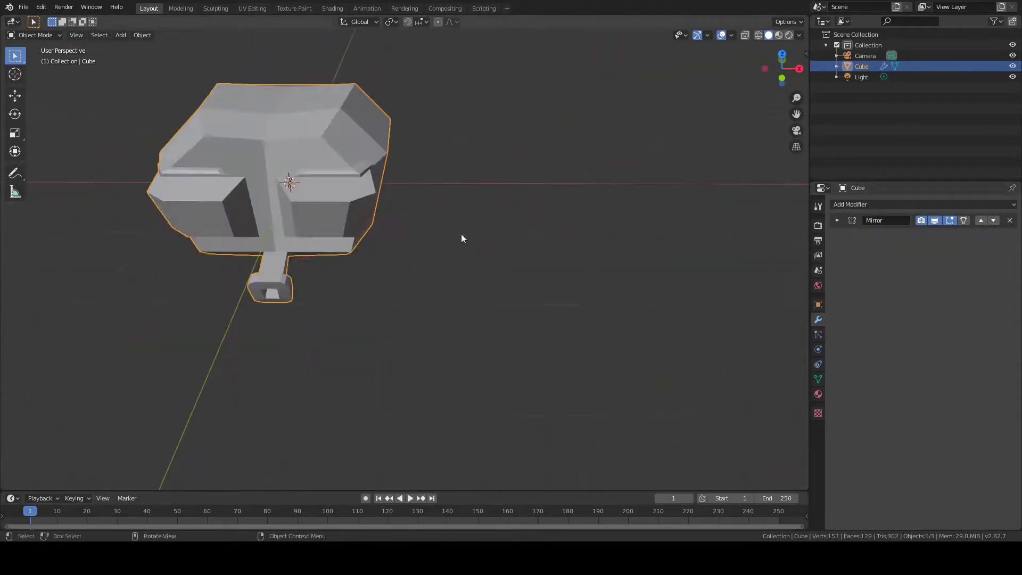
# - Move the vertices at the lower rim of the mouth block to reshape its bottom edge
pyautogui.moveTo(461, 237); pyautogui.dragTo(531, 243, button='middle')
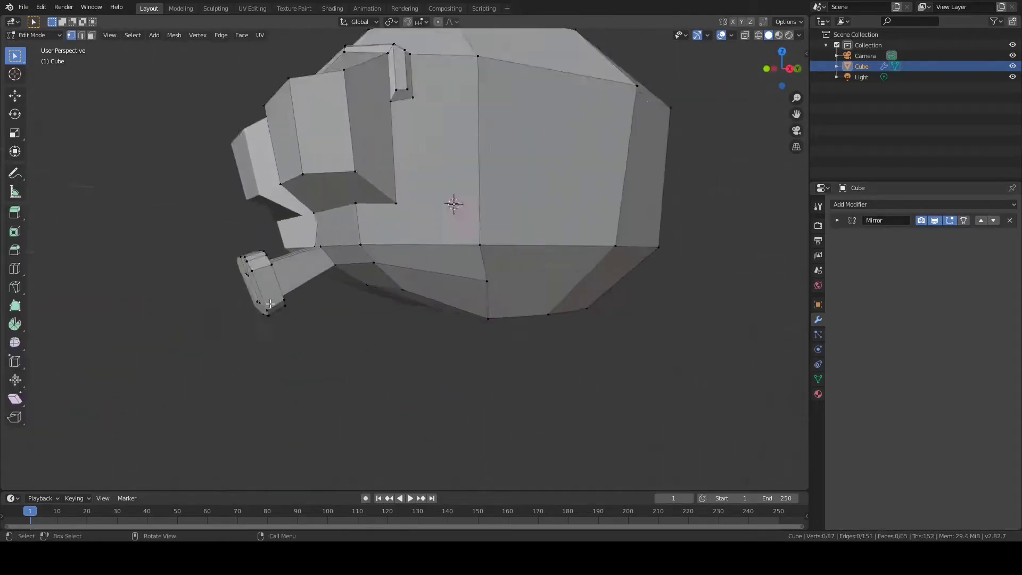
pyautogui.moveTo(238, 331); pyautogui.dragTo(293, 355)
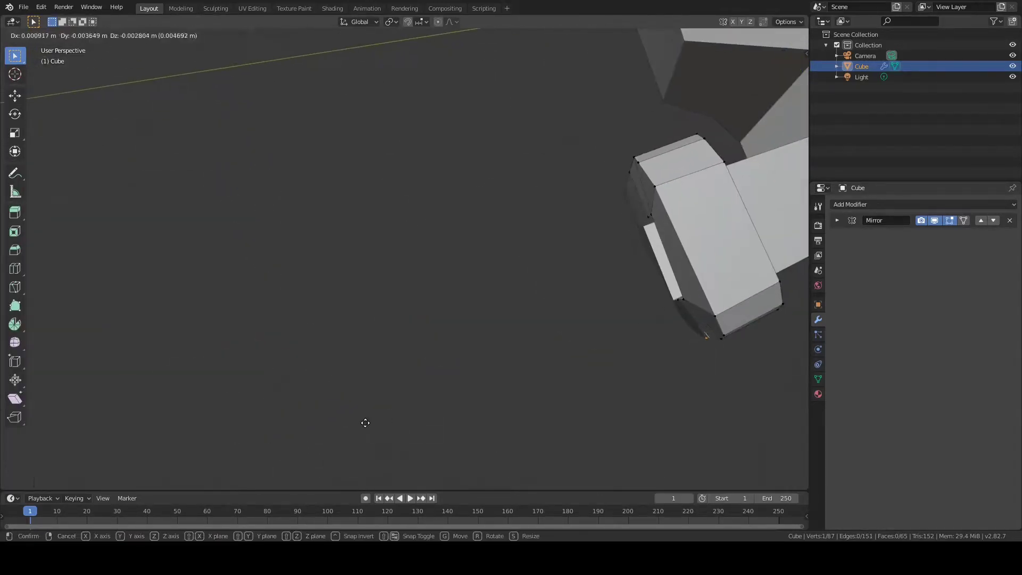
pyautogui.click(333, 450)
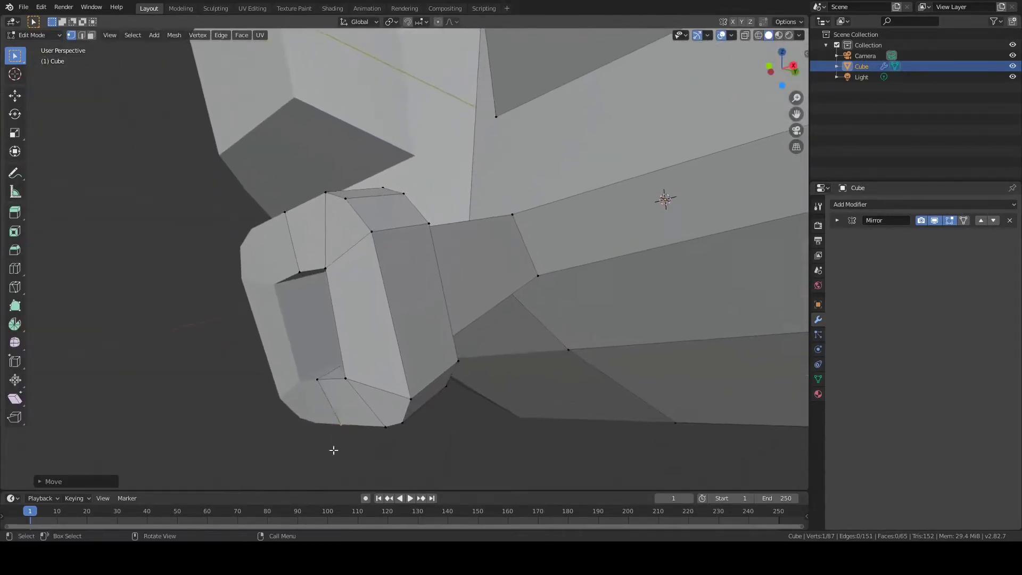
pyautogui.keyDown('shift'); pyautogui.moveTo(333, 449); pyautogui.dragTo(465, 415, button='middle'); pyautogui.keyUp('shift')
pyautogui.scroll(1, 465, 416)
pyautogui.press('g')
pyautogui.click(447, 426)
# - Reposition the inner vertices around the mouth opening to even out the hollow
pyautogui.moveTo(411, 364); pyautogui.dragTo(419, 372)
pyautogui.press('g')
pyautogui.click(448, 384)
pyautogui.moveTo(447, 384); pyautogui.dragTo(313, 436, button='middle')
pyautogui.press('g')
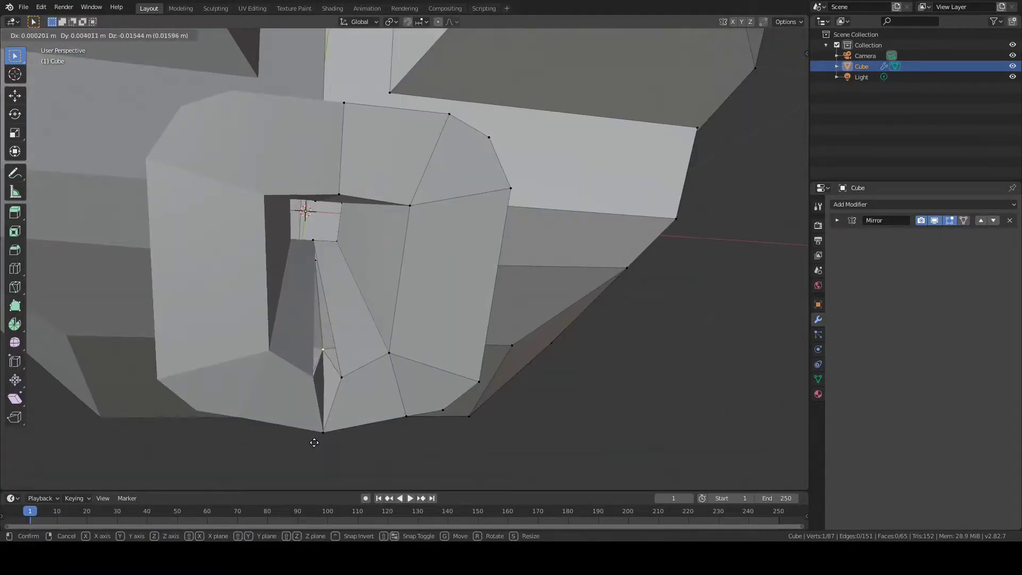
pyautogui.click(387, 354)
pyautogui.moveTo(388, 353); pyautogui.dragTo(353, 393, button='middle')
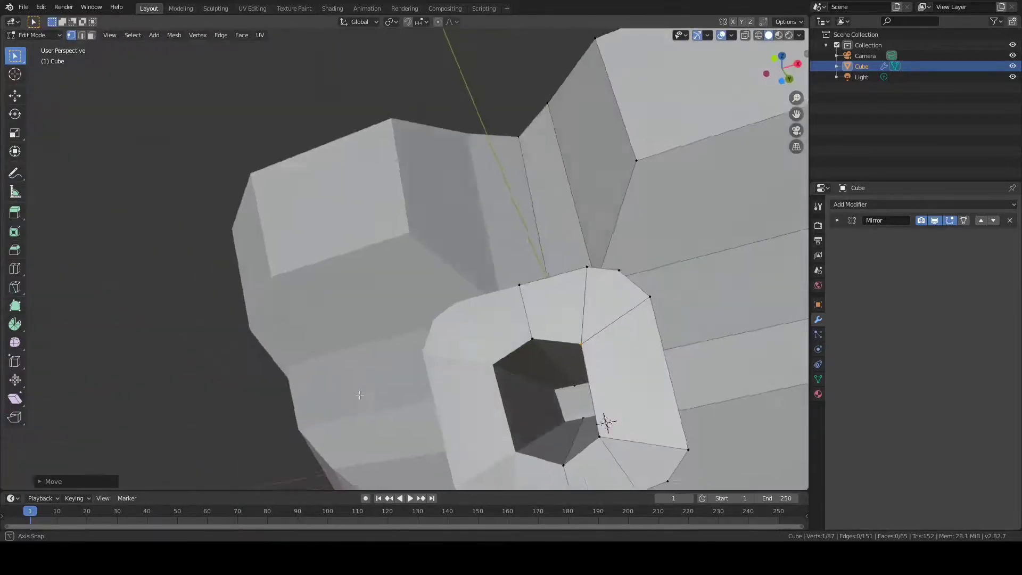
# - Shift vertices on the back of the head to round its rear outline
pyautogui.scroll(-10, 353, 393)
pyautogui.moveTo(498, 281); pyautogui.dragTo(387, 310, button='middle')
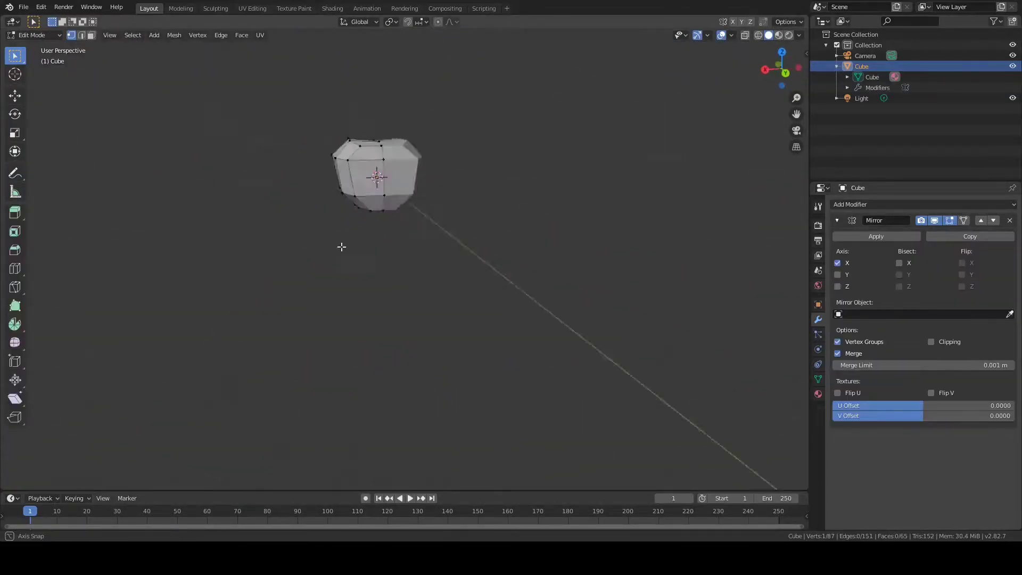
pyautogui.moveTo(372, 250); pyautogui.dragTo(396, 232, button='middle')
pyautogui.moveTo(297, 188); pyautogui.dragTo(337, 121, button='middle')
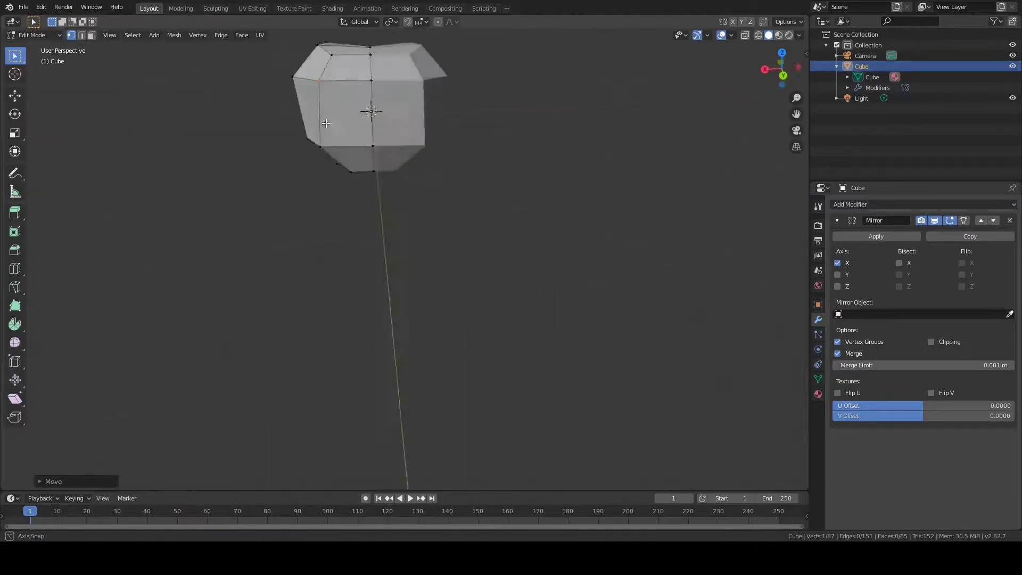
pyautogui.click(338, 161)
pyautogui.moveTo(339, 160); pyautogui.dragTo(448, 244, button='middle')
pyautogui.scroll(-5, 447, 243)
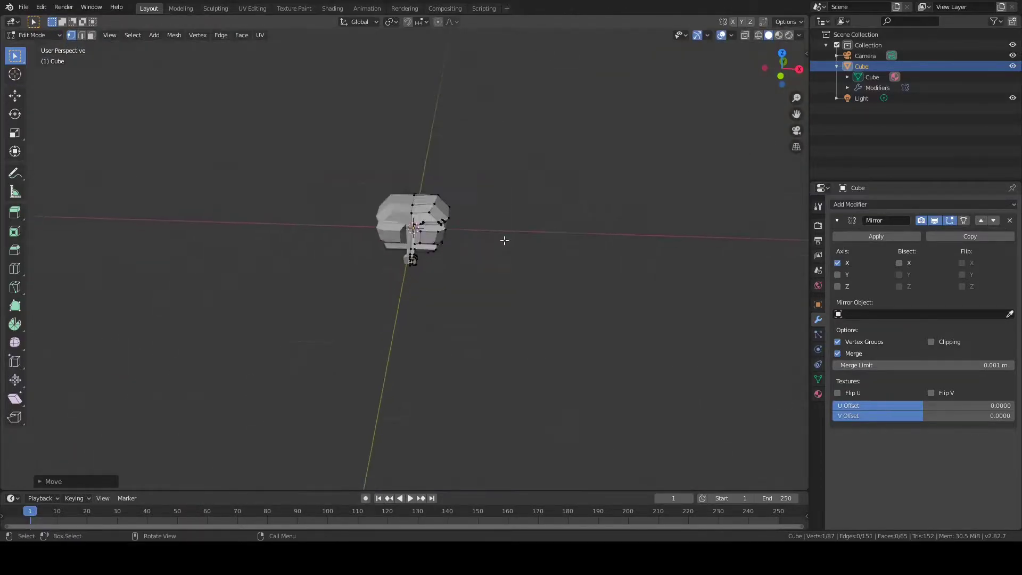
pyautogui.moveTo(332, 208); pyautogui.dragTo(33, 60, button='middle')
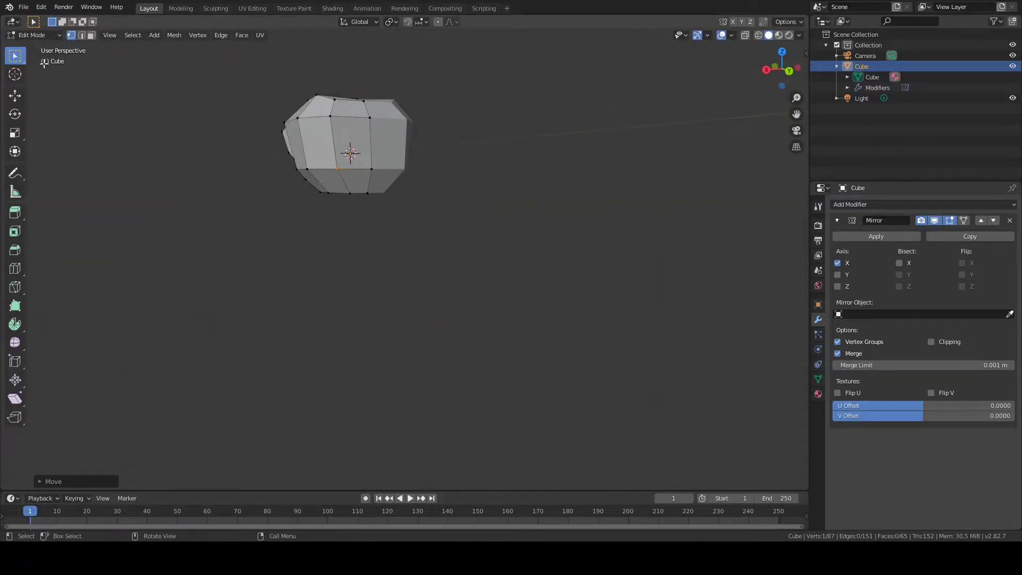
pyautogui.moveTo(323, 174); pyautogui.dragTo(367, 186, button='middle')
pyautogui.click(358, 182)
# - Disable the Mirror modifier's X axis and extrude the lower rear face of the head outward as a neck block
pyautogui.click(14, 212)
pyautogui.moveTo(382, 201); pyautogui.dragTo(453, 230)
pyautogui.moveTo(452, 230); pyautogui.dragTo(387, 215, button='middle')
pyautogui.press('w')
pyautogui.hotkey('alt', 'a')
pyautogui.hotkey('shift', 'h')
pyautogui.hotkey('ctrl', 'z')
pyautogui.moveTo(388, 215); pyautogui.dragTo(471, 131, button='middle')
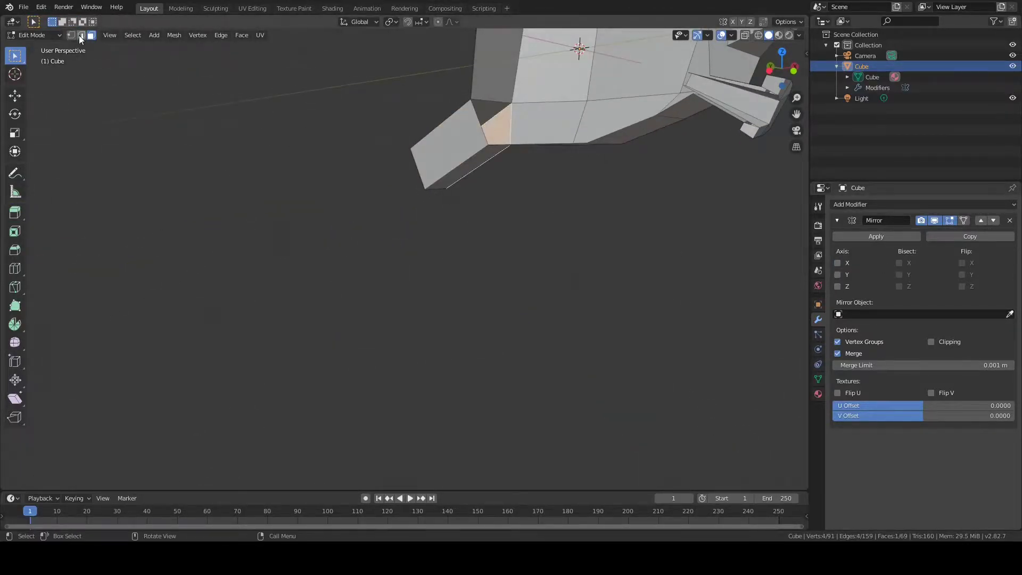
# - Remove the surplus edge where the extruded neck block meets the head
pyautogui.click(81, 35)
pyautogui.click(480, 123)
pyautogui.press('x')
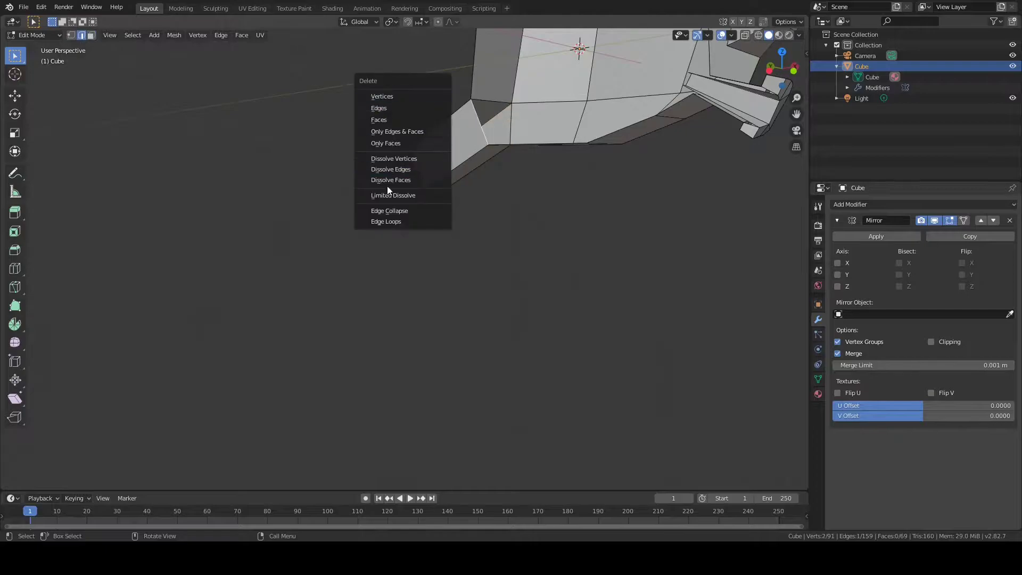
pyautogui.moveTo(405, 167); pyautogui.dragTo(437, 175, button='middle')
pyautogui.scroll(-3, 438, 175)
pyautogui.click(365, 163)
# - Select the neck vertices with X-ray in the right side view and move them away from the head
pyautogui.moveTo(373, 168); pyautogui.dragTo(595, 194, button='middle')
pyautogui.scroll(4, 595, 194)
pyautogui.press('KP_3')
pyautogui.press('1')
pyautogui.moveTo(409, 137); pyautogui.dragTo(464, 205)
pyautogui.press('g')
pyautogui.rightClick(547, 208)
pyautogui.hotkey('alt', 'z')
pyautogui.moveTo(506, 261); pyautogui.dragTo(693, 397)
pyautogui.press('g')
pyautogui.click(632, 270)
# - Rotate the neck segments and move them into a straight diagonal run below the back of the head
pyautogui.press('r')
pyautogui.click(434, 181)
pyautogui.press('g')
pyautogui.click(372, 217)
pyautogui.scroll(-1, 406, 342)
pyautogui.press('g')
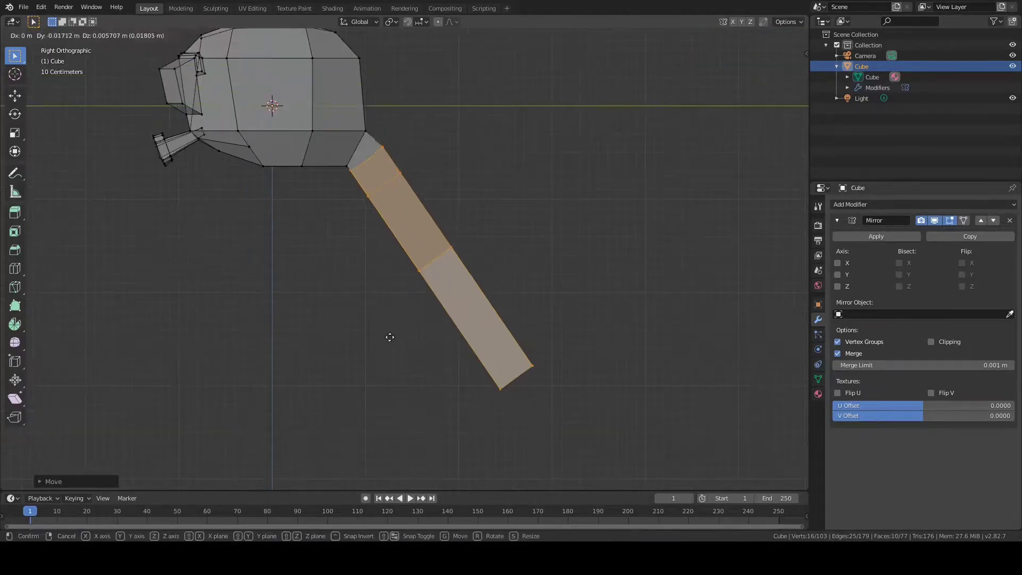
pyautogui.click(385, 347)
# - Adjust the vertices where the neck joins the head, checking them in front and perspective views
pyautogui.moveTo(359, 156); pyautogui.dragTo(334, 175)
pyautogui.scroll(3, 303, 186)
pyautogui.click(285, 195)
pyautogui.scroll(-1, 285, 195)
pyautogui.moveTo(285, 195); pyautogui.dragTo(391, 210, button='middle')
pyautogui.press('KP_1')
pyautogui.click(525, 148)
pyautogui.moveTo(524, 148); pyautogui.dragTo(388, 238, button='middle')
pyautogui.scroll(-3, 388, 237)
# - Select the lower neck segments in the right side view and rotate them downward
pyautogui.press('KP_3')
pyautogui.moveTo(501, 368); pyautogui.dragTo(370, 216)
pyautogui.keyDown('shift'); pyautogui.moveTo(394, 203); pyautogui.dragTo(413, 230); pyautogui.keyUp('shift')
pyautogui.press('r')
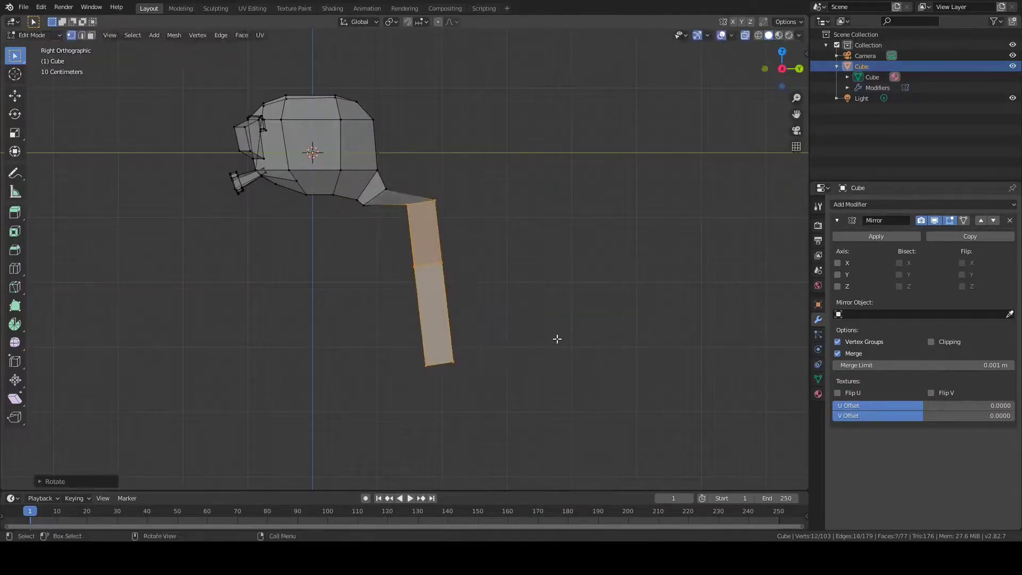
pyautogui.click(543, 433)
# - Move the segment vertices and add more cross-sections to shape the neck into a rounded body curling forward under the head
pyautogui.press('g')
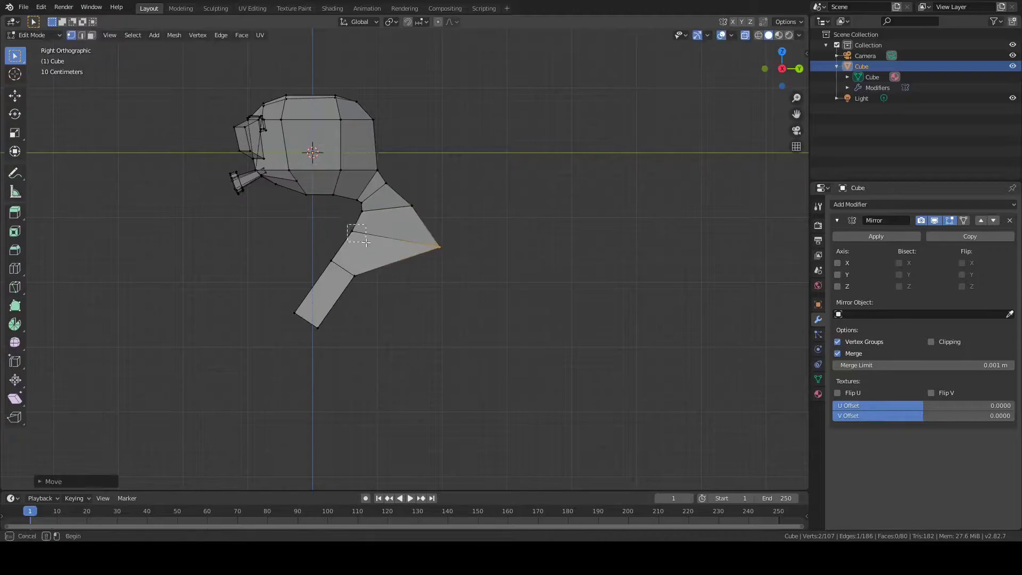
pyautogui.click(330, 294)
pyautogui.moveTo(345, 277); pyautogui.dragTo(354, 284)
pyautogui.press('t')
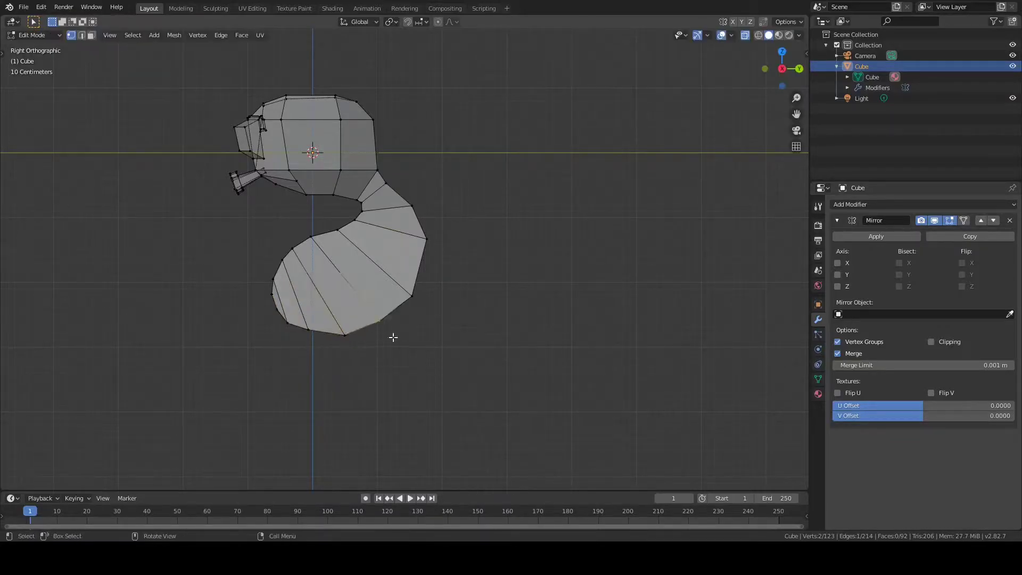
pyautogui.click(521, 301)
# - Add several lengthwise loop cuts along the side of the curved body and slide them into even spacing
pyautogui.keyDown('shift'); pyautogui.moveTo(358, 219); pyautogui.dragTo(403, 243, button='middle'); pyautogui.keyUp('shift')
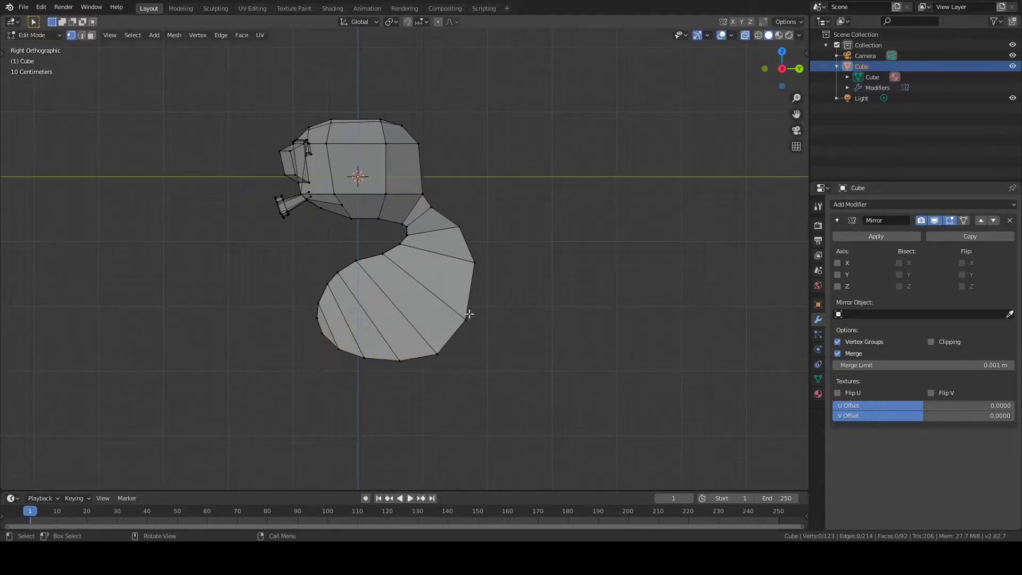
pyautogui.moveTo(451, 385); pyautogui.dragTo(443, 270, button='middle')
pyautogui.click(495, 158)
pyautogui.press('g')
pyautogui.press('y')
pyautogui.click(495, 158)
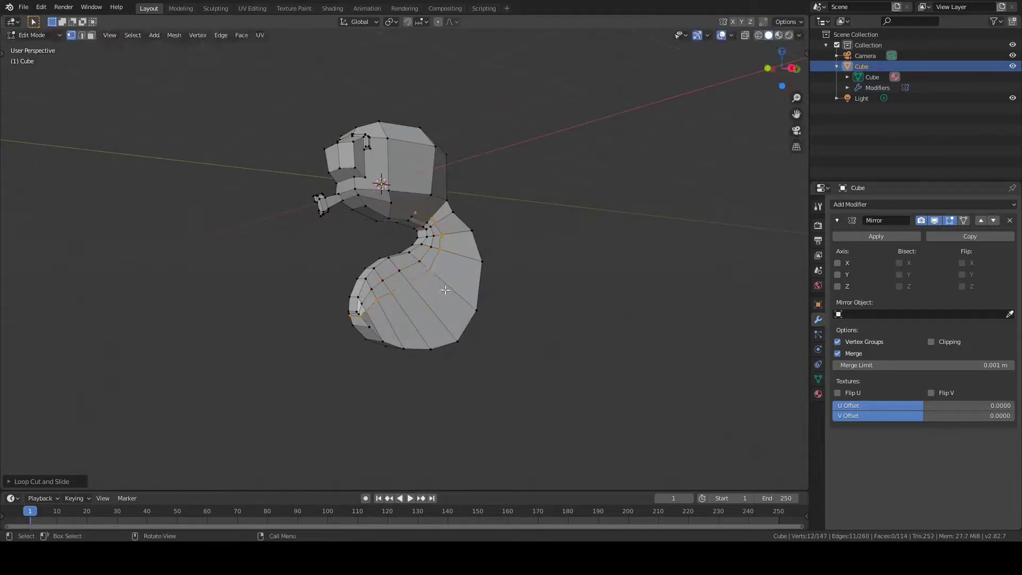
pyautogui.click(426, 281)
pyautogui.moveTo(426, 282); pyautogui.dragTo(427, 304, button='middle')
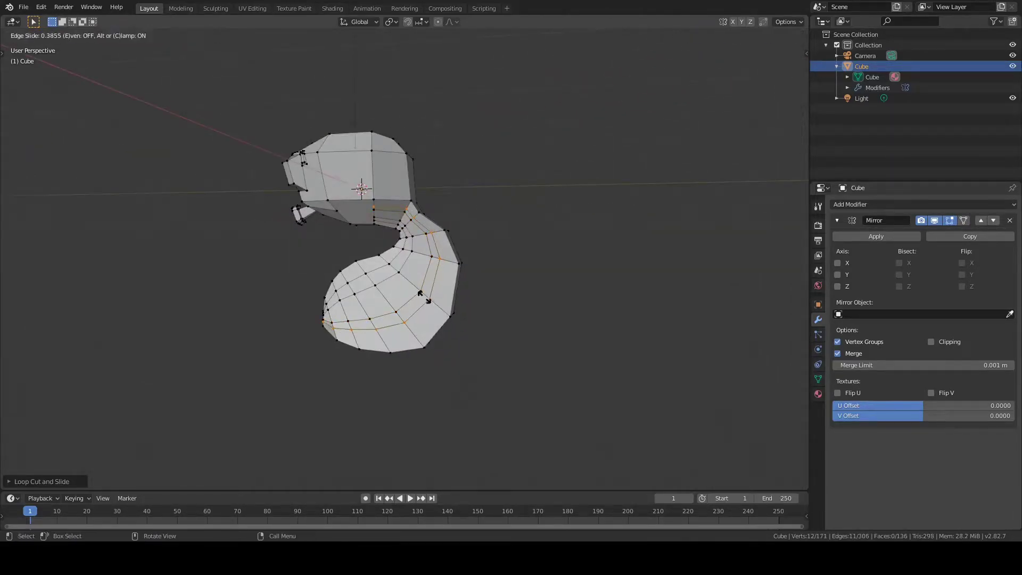
pyautogui.click(510, 294)
pyautogui.moveTo(509, 293); pyautogui.dragTo(399, 329, button='middle')
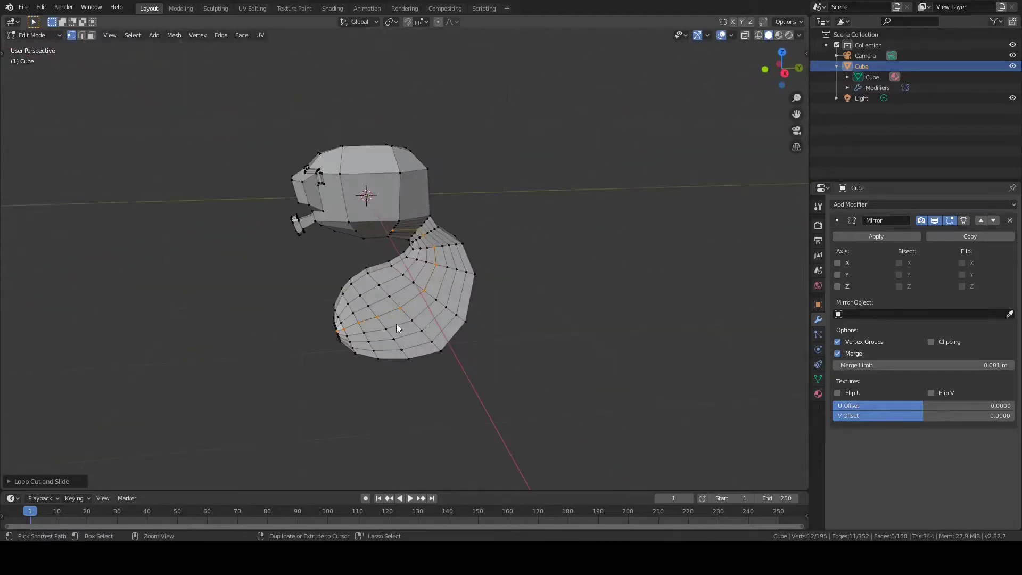
# - Move an outer vertex at the back of the neck along X in the back view
pyautogui.moveTo(485, 441); pyautogui.dragTo(527, 251, button='middle')
pyautogui.press('ctrl+KP_1')
pyautogui.click(347, 208)
pyautogui.press('g')
pyautogui.press('x')
pyautogui.click(357, 206)
# - Dissolve the surplus cross edges on the narrow back and front strips of the neck and body
pyautogui.press('2')
pyautogui.moveTo(316, 190); pyautogui.dragTo(383, 208, button='middle')
pyautogui.press('x')
pyautogui.click(417, 192)
pyautogui.scroll(3, 383, 208)
pyautogui.moveTo(194, 320); pyautogui.dragTo(322, 332, button='middle')
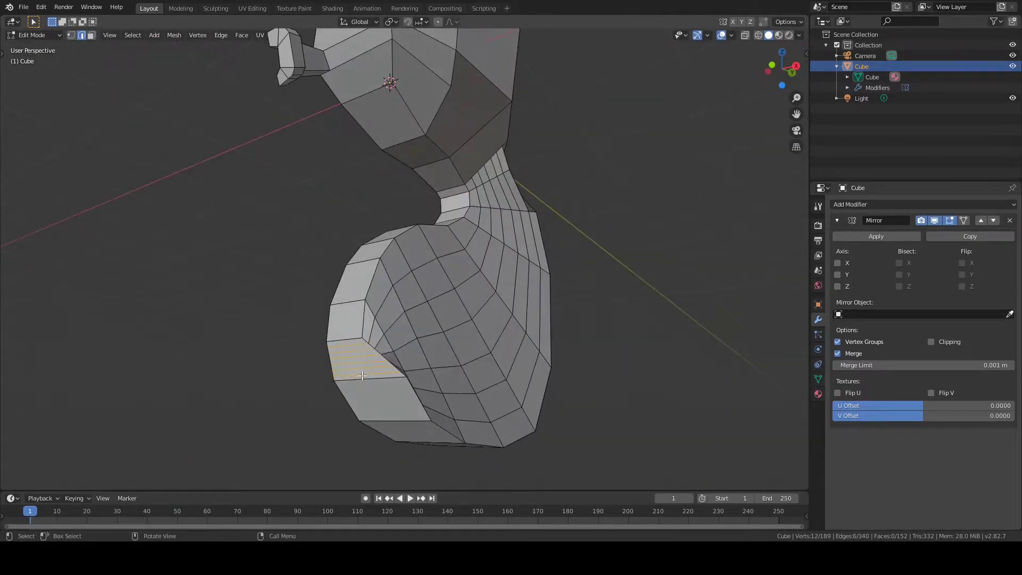
pyautogui.press('x')
pyautogui.click(362, 375)
# - Move the outer vertices down the body's back strip inward along X in the back view
pyautogui.moveTo(445, 404); pyautogui.dragTo(586, 399, button='middle')
pyautogui.press('ctrl+KP_1')
pyautogui.click(71, 35)
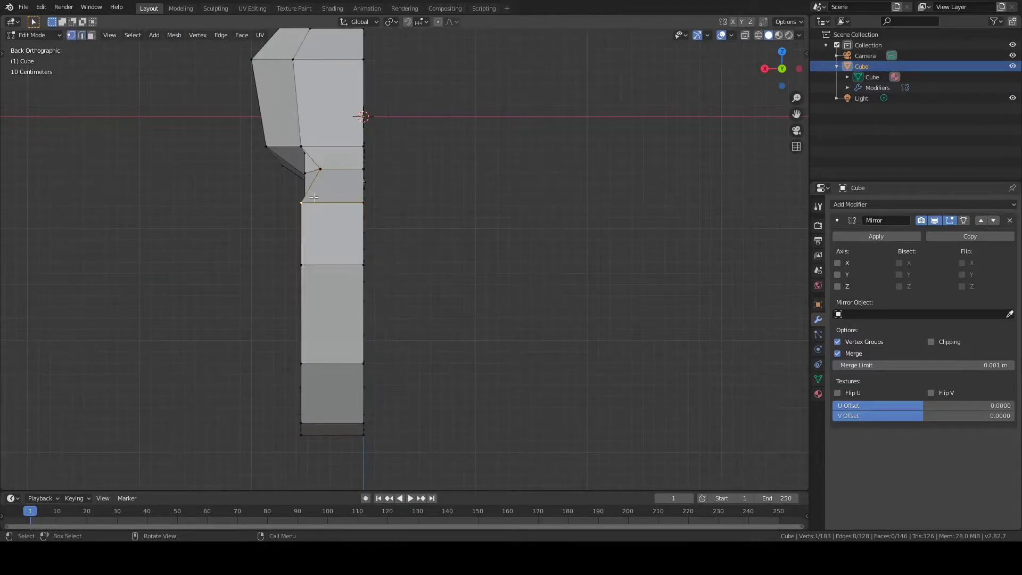
pyautogui.click(336, 209)
pyautogui.click(303, 266)
pyautogui.press('g')
pyautogui.press('x')
pyautogui.click(324, 269)
pyautogui.click(302, 362)
pyautogui.press('g')
pyautogui.press('x')
pyautogui.click(322, 367)
# - Move the outer vertices along the body's underside inward along X to narrow its central strip
pyautogui.click(301, 424)
pyautogui.press('g')
pyautogui.press('x')
pyautogui.click(492, 262)
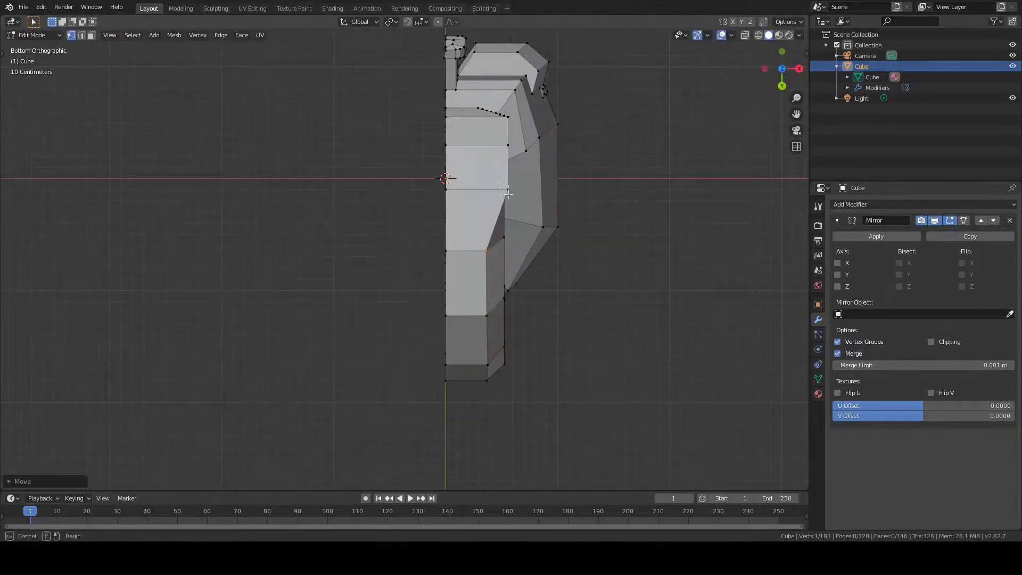
pyautogui.moveTo(503, 184); pyautogui.dragTo(516, 200)
pyautogui.press('g')
pyautogui.press('x')
pyautogui.click(493, 201)
pyautogui.moveTo(502, 140); pyautogui.dragTo(516, 155)
pyautogui.press('g')
pyautogui.press('x')
pyautogui.click(489, 156)
# - Pull the lower outer vertices at the body's front end inward along X to start a rounded tip
pyautogui.moveTo(486, 149); pyautogui.dragTo(488, 372, button='middle')
pyautogui.press('g')
pyautogui.press('x')
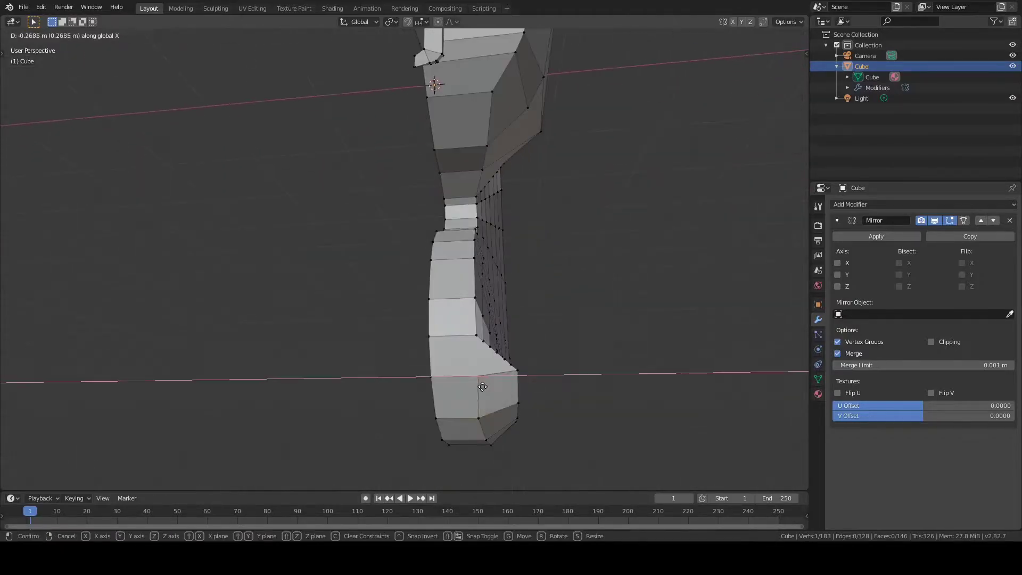
pyautogui.click(477, 375)
pyautogui.click(511, 365)
pyautogui.press('g')
pyautogui.press('x')
pyautogui.click(477, 366)
# - Pull the remaining outer vertices of the front tip inward along X to complete its half-round outline
pyautogui.click(504, 358)
pyautogui.press('g')
pyautogui.press('x')
pyautogui.click(481, 359)
pyautogui.click(497, 352)
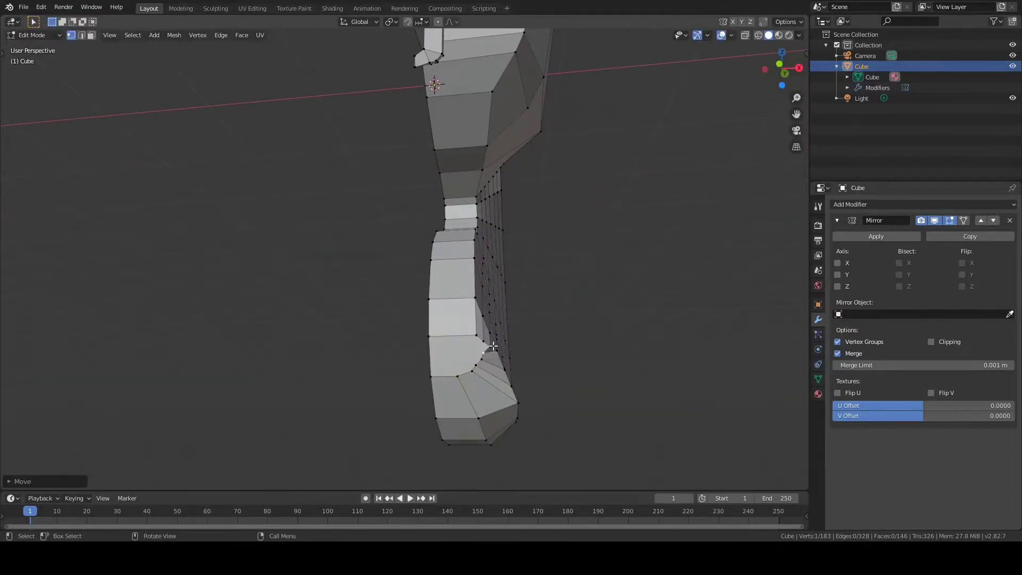
pyautogui.press('x')
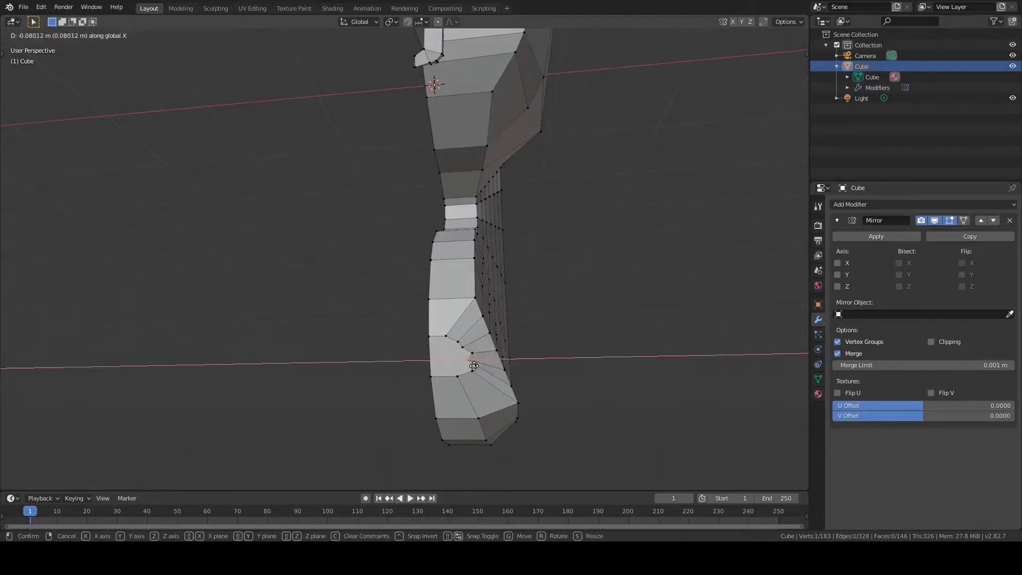
pyautogui.click(472, 363)
# - Adjust the vertices around and below the body's front tip along X to smooth the rounding
pyautogui.moveTo(620, 318); pyautogui.dragTo(583, 324, button='middle')
pyautogui.click(411, 318)
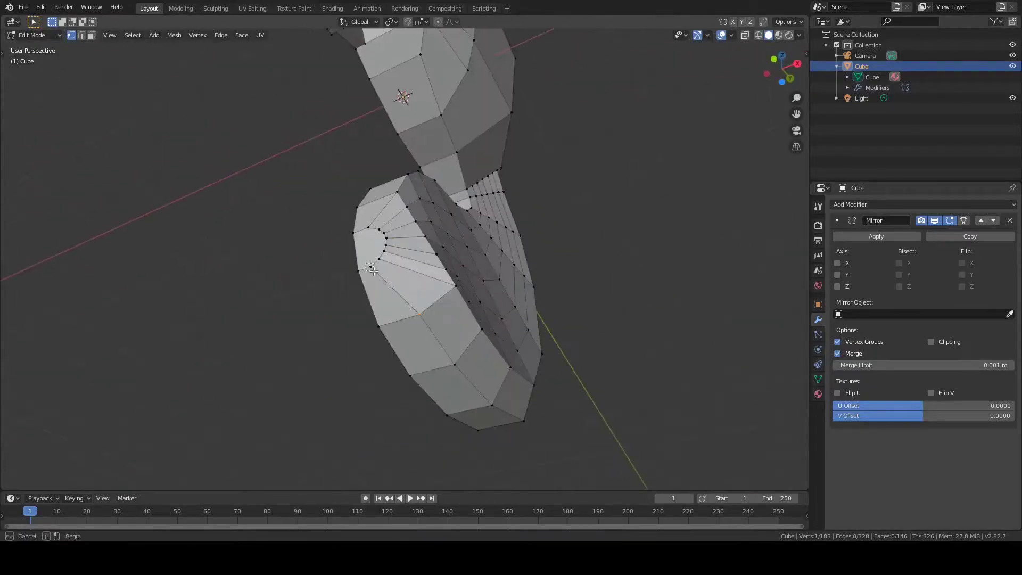
pyautogui.moveTo(425, 325); pyautogui.dragTo(426, 327)
pyautogui.moveTo(426, 326); pyautogui.dragTo(516, 430, button='middle')
pyautogui.press('g')
pyautogui.press('x')
pyautogui.click(316, 374)
pyautogui.click(308, 410)
pyautogui.press('g')
pyautogui.press('x')
pyautogui.click(307, 410)
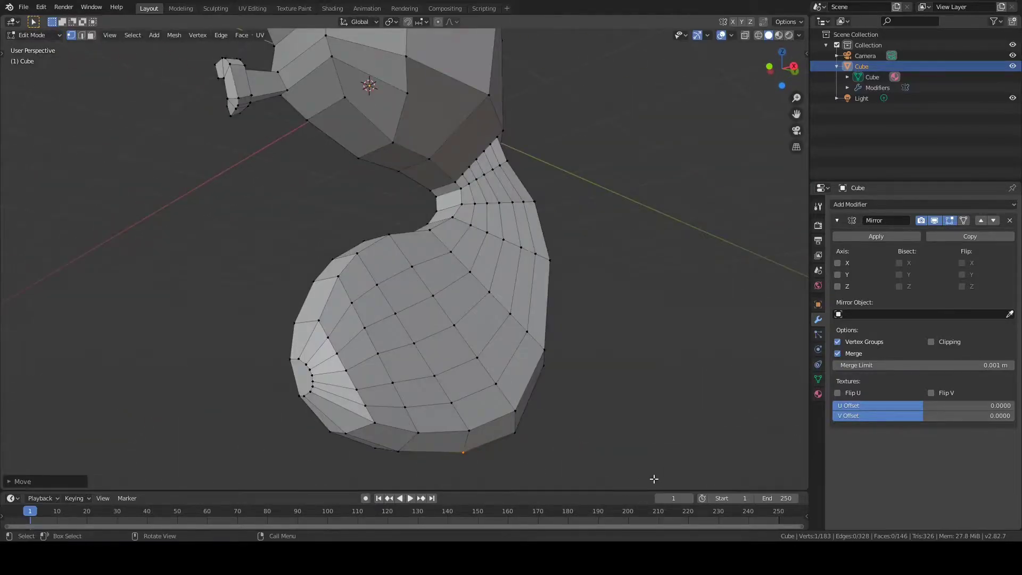
# - Select the head geometry and hide it so that only the neck and body are shown
pyautogui.moveTo(641, 429); pyautogui.dragTo(618, 463, button='middle')
pyautogui.scroll(-4, 617, 464)
pyautogui.moveTo(248, 98); pyautogui.dragTo(416, 231)
pyautogui.moveTo(417, 231); pyautogui.dragTo(669, 350, button='middle')
pyautogui.scroll(4, 590, 310)
pyautogui.hotkey('alt', 'h')
pyautogui.press('h')
# - Move individual vertices along the edge of the body's side inward along X to round its contour
pyautogui.press('g')
pyautogui.press('x')
pyautogui.click(402, 418)
pyautogui.click(426, 398)
pyautogui.press('g')
pyautogui.press('x')
pyautogui.click(417, 400)
pyautogui.moveTo(417, 399); pyautogui.dragTo(468, 429, button='middle')
pyautogui.click(401, 375)
pyautogui.press('g')
pyautogui.press('x')
# - Fine-tune the vertices where the neck narrows into the body by moving them along X
pyautogui.scroll(5, 410, 176)
pyautogui.click(414, 155)
pyautogui.press('g')
pyautogui.press('x')
pyautogui.click(406, 156)
pyautogui.moveTo(406, 190)
pyautogui.mouseDown(button='middle')
pyautogui.moveTo(356, 192)
pyautogui.moveTo(399, 190)
pyautogui.moveTo(393, 181)
pyautogui.mouseUp(button='middle')
pyautogui.click(393, 171)
pyautogui.press('g')
pyautogui.press('x')
pyautogui.click(390, 172)
pyautogui.scroll(-3, 390, 176)
pyautogui.click(394, 235)
pyautogui.press('g')
pyautogui.press('x')
pyautogui.click(393, 236)
# - Reposition vertices on the body's upper front along Z and X to even out the curve
pyautogui.moveTo(397, 350); pyautogui.dragTo(291, 339, button='middle')
pyautogui.click(291, 339)
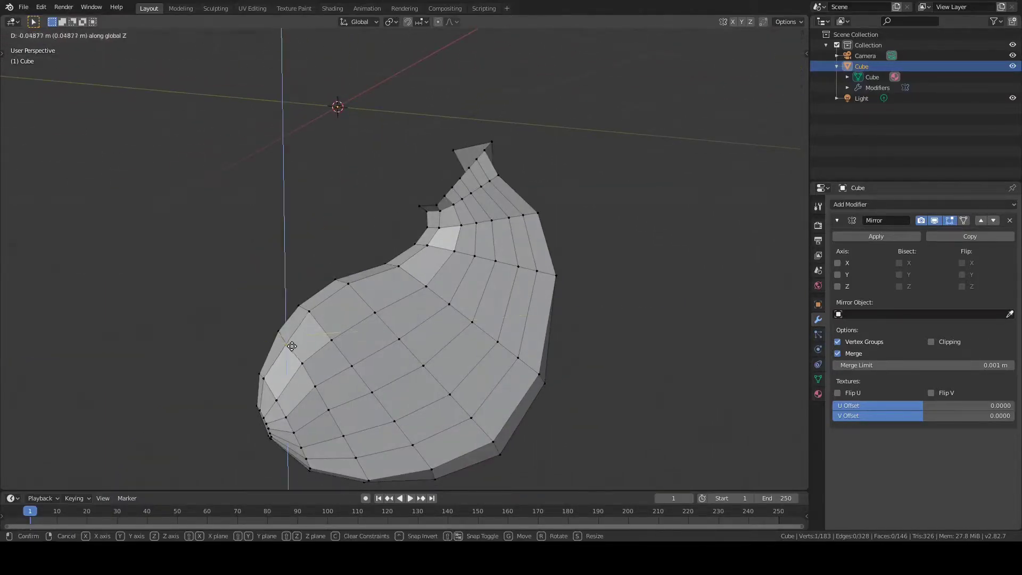
pyautogui.moveTo(343, 279); pyautogui.dragTo(506, 298, button='middle')
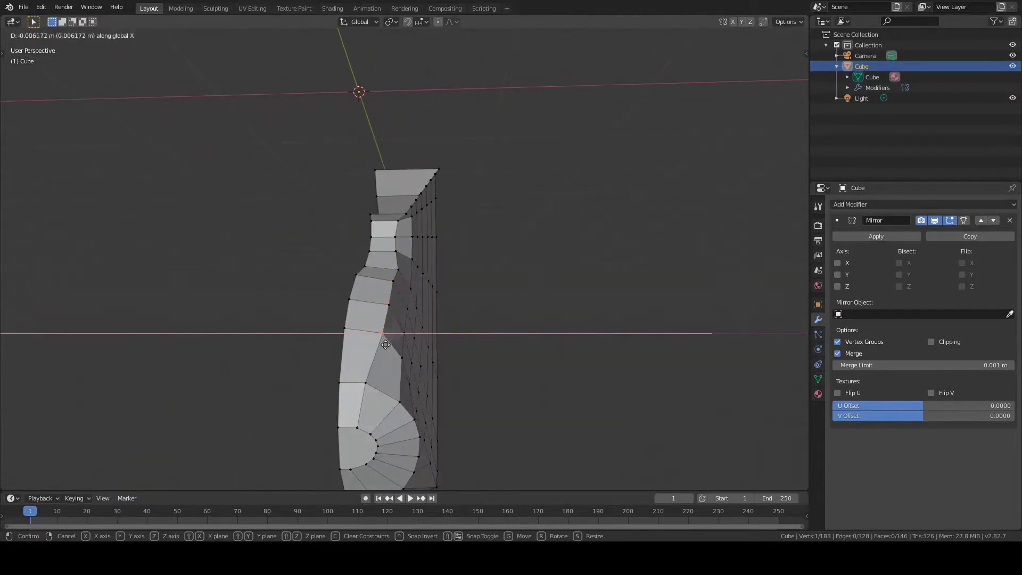
pyautogui.click(387, 345)
pyautogui.moveTo(387, 344); pyautogui.dragTo(394, 394, button='middle')
# - Shift the outer vertices of the upper neck along X to taper it
pyautogui.click(402, 277)
pyautogui.press('g')
pyautogui.press('x')
pyautogui.click(403, 278)
pyautogui.click(352, 293)
pyautogui.moveTo(403, 278); pyautogui.dragTo(411, 328, button='middle')
pyautogui.click(315, 319)
pyautogui.click(373, 277)
pyautogui.press('g')
pyautogui.press('x')
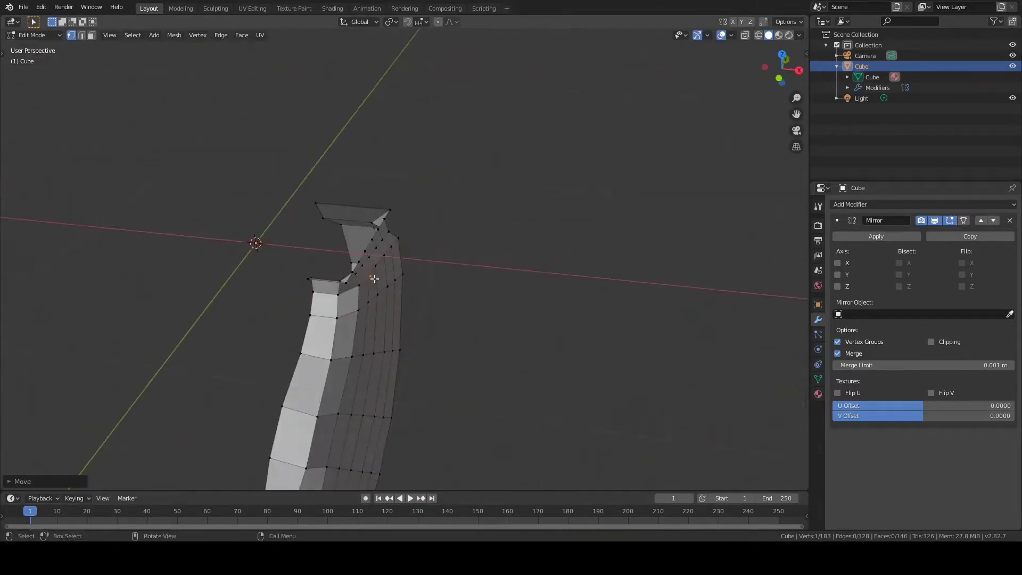
pyautogui.click(387, 261)
# - Move further vertices around the neck to smooth its transition into the body
pyautogui.moveTo(388, 260); pyautogui.dragTo(365, 272, button='middle')
pyautogui.click(459, 293)
pyautogui.press('g')
pyautogui.click(478, 292)
pyautogui.moveTo(482, 290); pyautogui.dragTo(544, 269, button='middle')
pyautogui.moveTo(431, 273); pyautogui.dragTo(430, 313, button='middle')
pyautogui.click(391, 274)
pyautogui.scroll(5, 429, 312)
pyautogui.click(288, 247)
pyautogui.press('g')
pyautogui.press('x')
pyautogui.click(298, 250)
# - Move the row of side vertices at the base of the neck along X to round that section
pyautogui.moveTo(298, 250); pyautogui.dragTo(344, 325, button='middle')
pyautogui.click(355, 320)
pyautogui.press('g')
pyautogui.press('x')
pyautogui.click(401, 322)
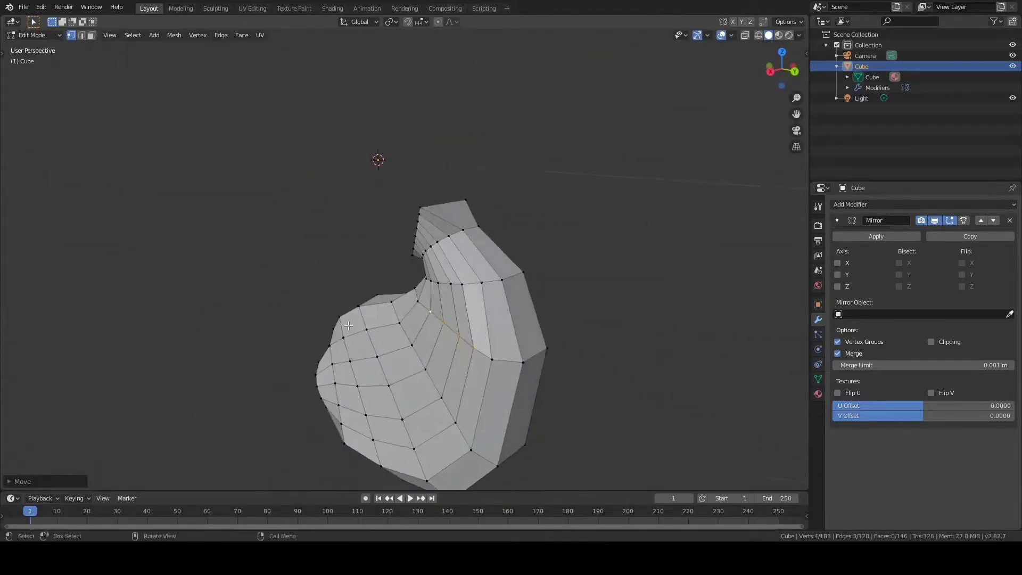
# - Select side vertices in the middle of the body and move them along X to round the flank
pyautogui.click(448, 353)
pyautogui.moveTo(448, 352); pyautogui.dragTo(353, 323, button='middle')
pyautogui.moveTo(477, 420); pyautogui.dragTo(388, 421, button='middle')
pyautogui.press('g')
pyautogui.press('x')
pyautogui.click(455, 443)
# - Select more vertices on the body's side, move them along X to round it, and save the file
pyautogui.moveTo(455, 442); pyautogui.dragTo(543, 426, button='middle')
pyautogui.keyDown('shift'); pyautogui.click(365, 334); pyautogui.keyUp('shift')
pyautogui.moveTo(426, 405)
pyautogui.mouseDown(button='middle')
pyautogui.moveTo(559, 463)
pyautogui.moveTo(442, 402)
pyautogui.mouseUp(button='middle')
pyautogui.keyDown('shift'); pyautogui.click(442, 402); pyautogui.keyUp('shift')
pyautogui.click(380, 352)
pyautogui.press('g')
pyautogui.press('x')
pyautogui.click(368, 422)
pyautogui.moveTo(368, 421); pyautogui.dragTo(308, 333, button='middle')
pyautogui.scroll(-3, 308, 333)
pyautogui.hotkey('ctrl', 's')
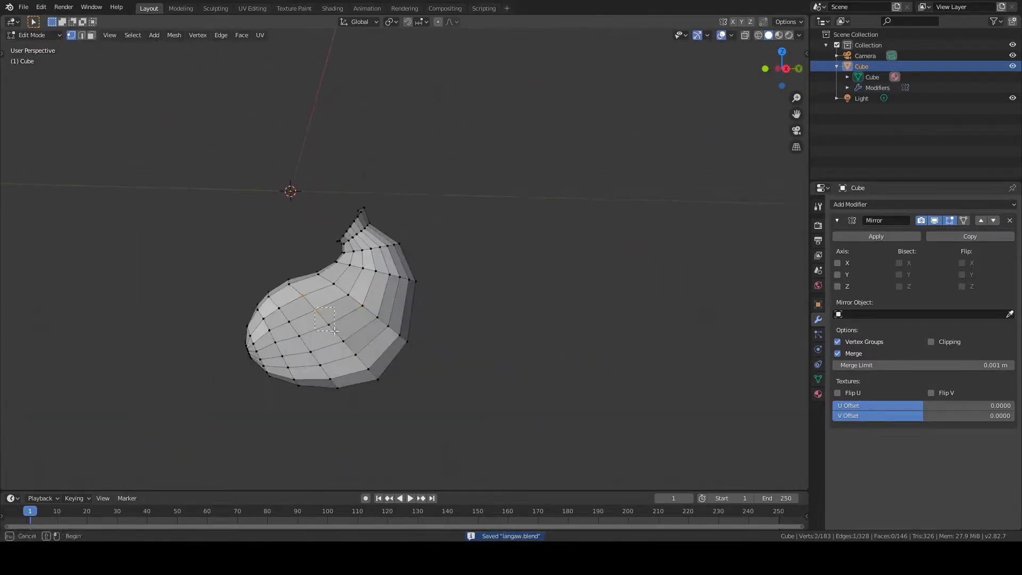
# - Move the selected vertices and a neighbouring one in the middle of the body's flank along X to round it
pyautogui.press('g')
pyautogui.press('x')
pyautogui.click(453, 354)
pyautogui.moveTo(452, 354); pyautogui.dragTo(394, 324, button='middle')
pyautogui.click(394, 374)
pyautogui.press('g')
pyautogui.press('x')
pyautogui.click(449, 385)
# - Pick further flank vertices and move them along X to even out the curve of the body's side
pyautogui.click(417, 370)
pyautogui.moveTo(417, 370)
pyautogui.mouseDown(button='middle')
pyautogui.moveTo(441, 362)
pyautogui.moveTo(411, 365)
pyautogui.moveTo(429, 362)
pyautogui.mouseUp(button='middle')
pyautogui.press('g')
pyautogui.press('x')
pyautogui.click(453, 362)
pyautogui.keyDown('shift'); pyautogui.click(349, 338); pyautogui.keyUp('shift')
pyautogui.moveTo(348, 339); pyautogui.dragTo(304, 306, button='middle')
pyautogui.press('g')
pyautogui.press('x')
pyautogui.click(457, 394)
pyautogui.press('g')
pyautogui.press('x')
pyautogui.click(455, 396)
# - Move individual vertices on the lower part of the body's flank along X to smooth that area
pyautogui.click(290, 310)
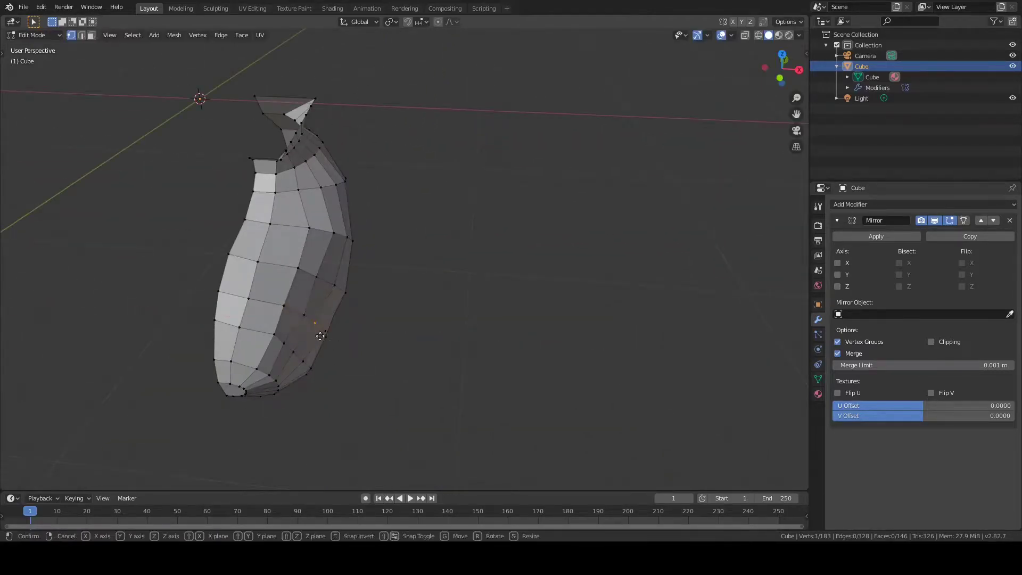
pyautogui.click(314, 368)
pyautogui.moveTo(315, 368); pyautogui.dragTo(323, 296, button='middle')
pyautogui.click(323, 293)
pyautogui.press('g')
pyautogui.press('x')
pyautogui.moveTo(324, 233); pyautogui.dragTo(224, 58, button='middle')
pyautogui.click(216, 8)
pyautogui.hotkey('shift', 'f')
pyautogui.click(597, 368)
pyautogui.moveTo(596, 368)
pyautogui.mouseDown(button='middle')
pyautogui.moveTo(513, 160)
pyautogui.moveTo(494, 358)
pyautogui.moveTo(457, 229)
pyautogui.mouseUp(button='middle')
pyautogui.click(149, 8)
# - Enable the X axis on the Mirror modifier and turn off its display in Edit Mode
pyautogui.moveTo(284, 227); pyautogui.dragTo(262, 276, button='middle')
pyautogui.press('Tab')
pyautogui.moveTo(372, 256); pyautogui.dragTo(490, 307, button='middle')
pyautogui.click(837, 263)
pyautogui.click(950, 220)
pyautogui.press('Tab')
pyautogui.moveTo(538, 255); pyautogui.dragTo(416, 213, button='middle')
pyautogui.press('h')
pyautogui.press('Tab')
pyautogui.press('Tab')
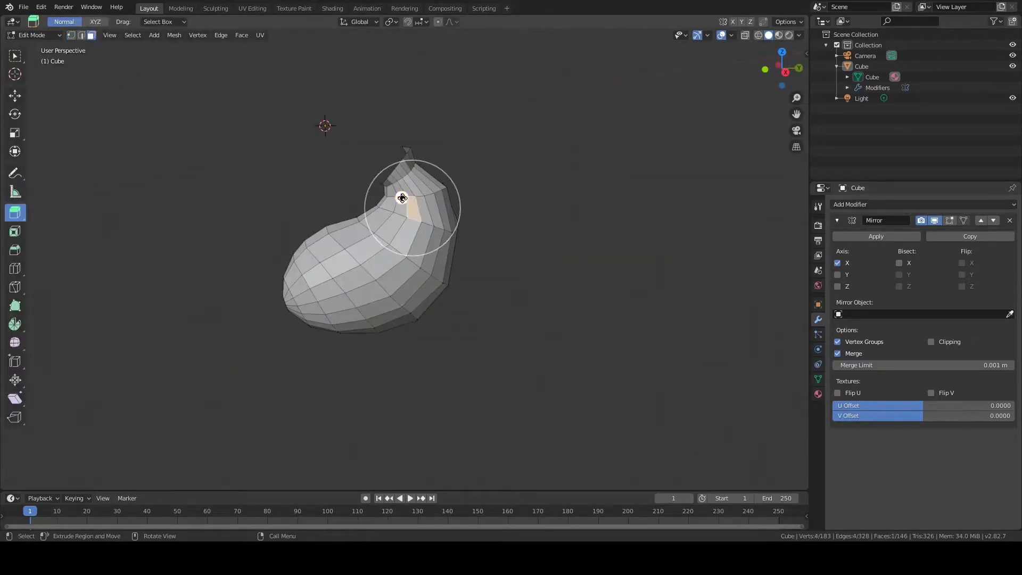
# - Try to extrude a face on the side of the neck and bevel the extruded end
pyautogui.moveTo(414, 209); pyautogui.dragTo(402, 198)
pyautogui.moveTo(401, 198); pyautogui.dragTo(487, 202, button='middle')
pyautogui.moveTo(506, 177); pyautogui.dragTo(457, 192)
pyautogui.scroll(5, 497, 149)
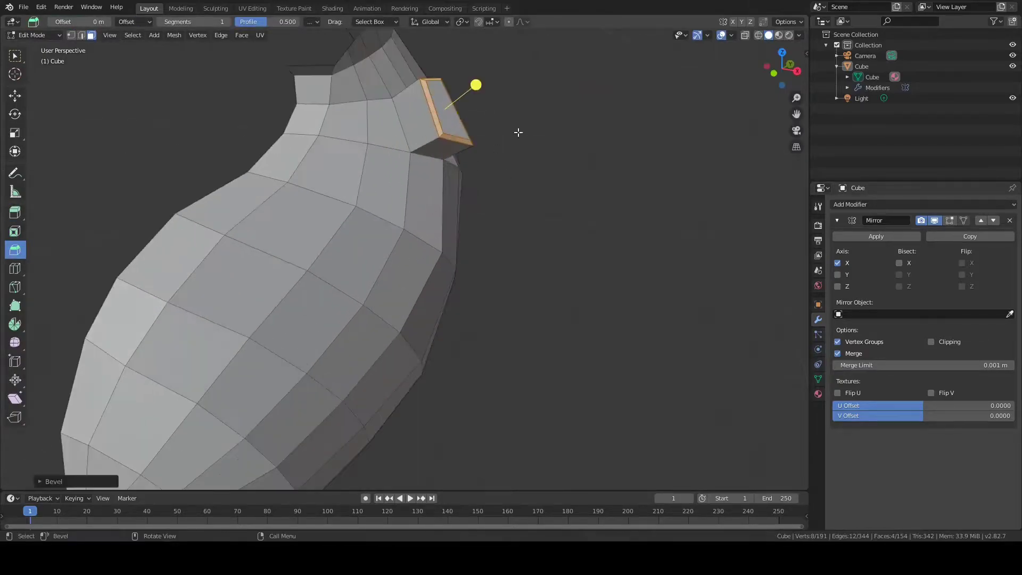
pyautogui.keyDown('shift'); pyautogui.moveTo(497, 148); pyautogui.dragTo(394, 253, button='middle'); pyautogui.keyUp('shift')
pyautogui.moveTo(369, 199); pyautogui.dragTo(371, 205)
pyautogui.moveTo(258, 227); pyautogui.dragTo(298, 223)
pyautogui.moveTo(463, 226); pyautogui.dragTo(411, 231, button='middle')
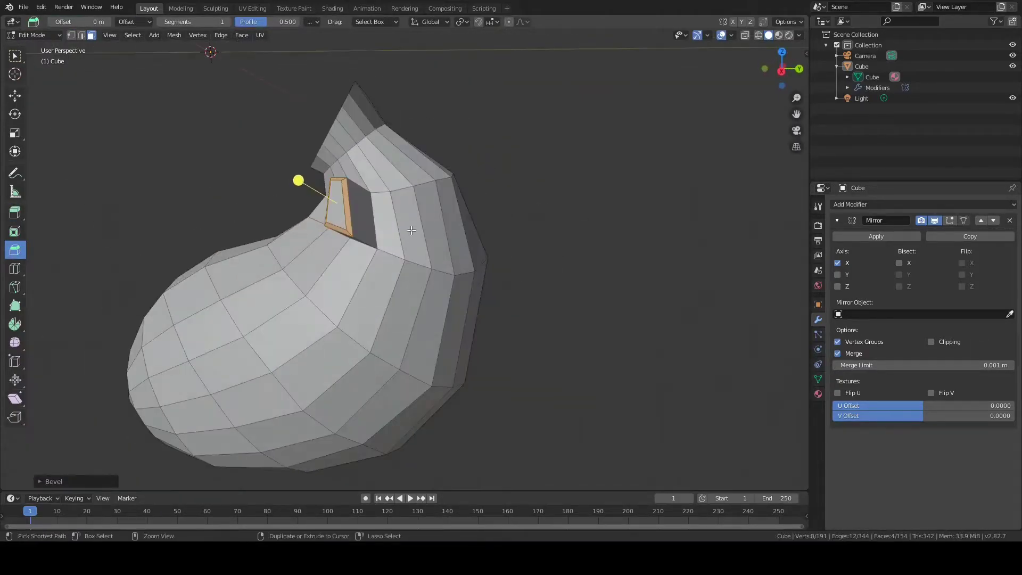
pyautogui.moveTo(334, 200); pyautogui.dragTo(375, 212, button='middle')
pyautogui.moveTo(375, 212); pyautogui.dragTo(396, 207)
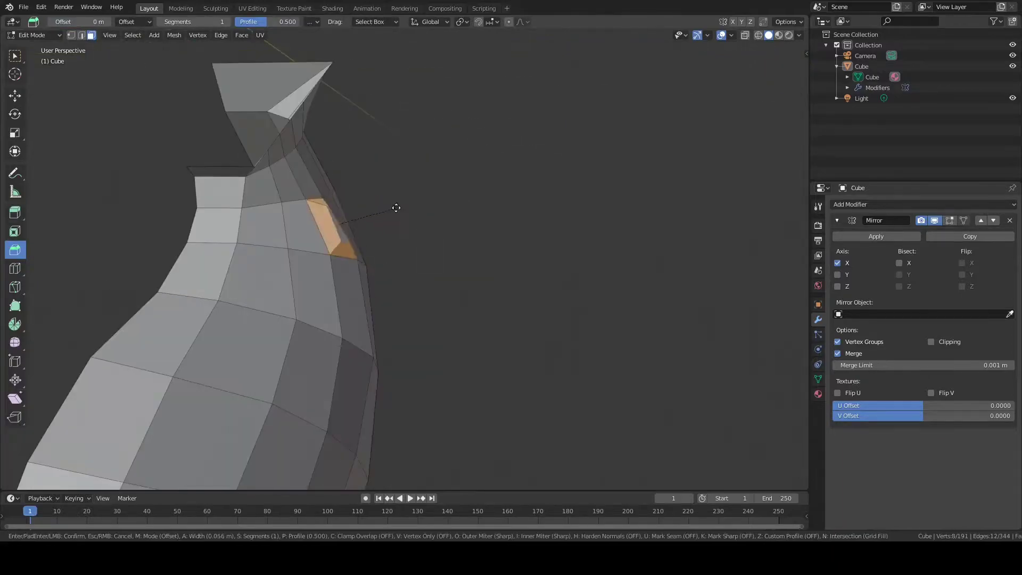
# - Try extruding the side neck face again, scaling its end face and bevelling it
pyautogui.moveTo(390, 224); pyautogui.dragTo(205, 226, button='middle')
pyautogui.click(15, 213)
pyautogui.moveTo(355, 195); pyautogui.dragTo(330, 203)
pyautogui.moveTo(133, 234); pyautogui.dragTo(341, 239, button='middle')
pyautogui.press('s')
pyautogui.click(465, 219)
pyautogui.click(15, 249)
pyautogui.moveTo(373, 219); pyautogui.dragTo(384, 218)
pyautogui.press('g')
pyautogui.moveTo(384, 218); pyautogui.dragTo(581, 226, button='middle')
pyautogui.press('s')
pyautogui.click(423, 220)
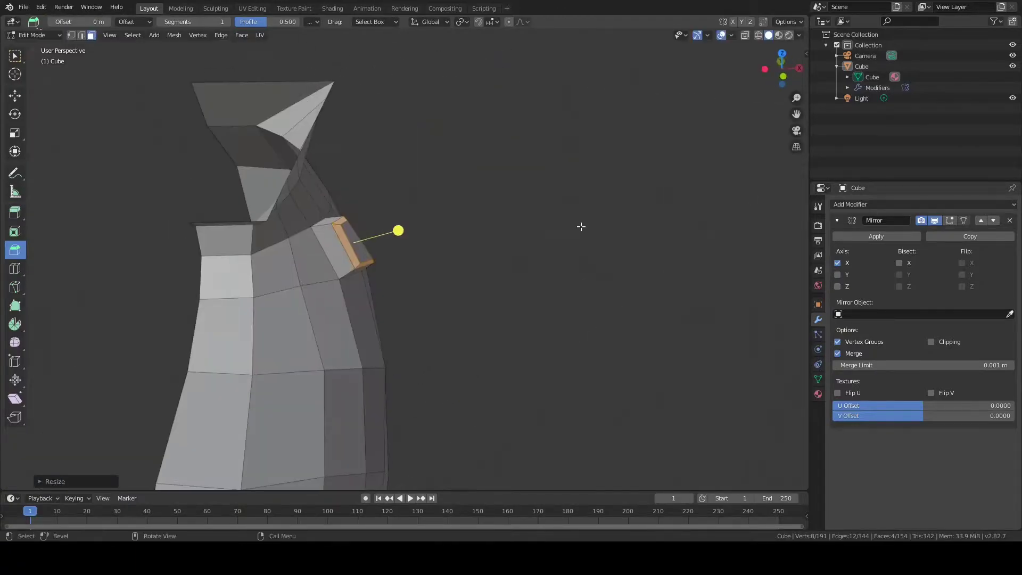
pyautogui.click(431, 235)
pyautogui.moveTo(431, 234); pyautogui.dragTo(383, 198, button='middle')
# - Undo the trial extrusion, scaling and bevel on the side of the neck
pyautogui.hotkey('ctrl', 'z')
pyautogui.hotkey('ctrl', 'z')
pyautogui.hotkey('ctrl', 'z')
pyautogui.hotkey('ctrl', 'z')
pyautogui.hotkey('ctrl', 'z')
pyautogui.hotkey('ctrl', 'z')
# - Save the file, and inset the face on the side of the neck and shift the inset face slightly
pyautogui.hotkey('ctrl', 's')
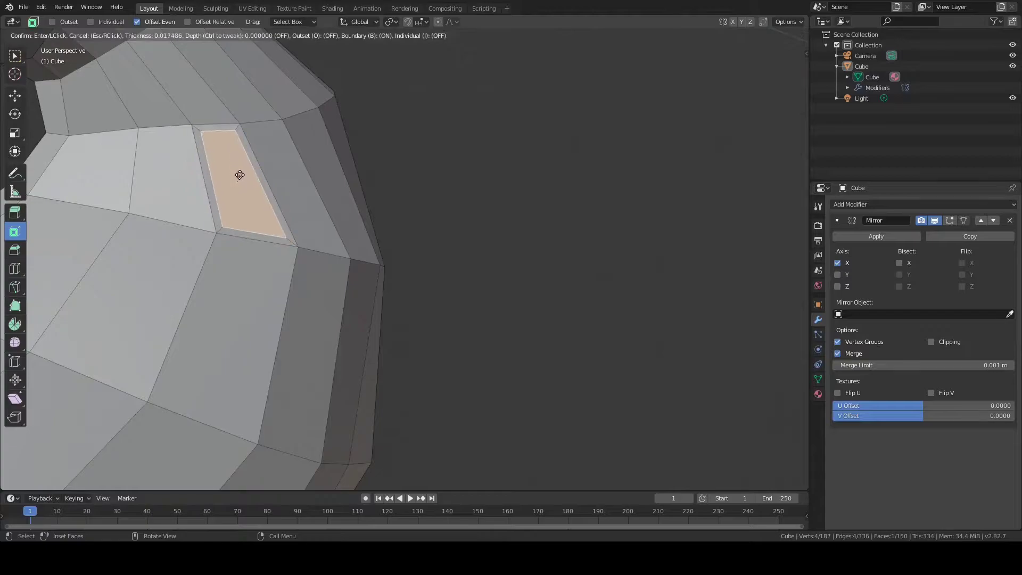
pyautogui.moveTo(239, 174); pyautogui.dragTo(238, 178)
pyautogui.moveTo(238, 178); pyautogui.dragTo(250, 319, button='middle')
pyautogui.press('g')
pyautogui.press('x')
pyautogui.click(247, 186)
pyautogui.press('g')
pyautogui.click(370, 171)
# - Inset two more faces further down the side of the body for the other limbs
pyautogui.click(244, 326)
pyautogui.moveTo(244, 326); pyautogui.dragTo(241, 330)
pyautogui.moveTo(241, 330); pyautogui.dragTo(297, 164, button='middle')
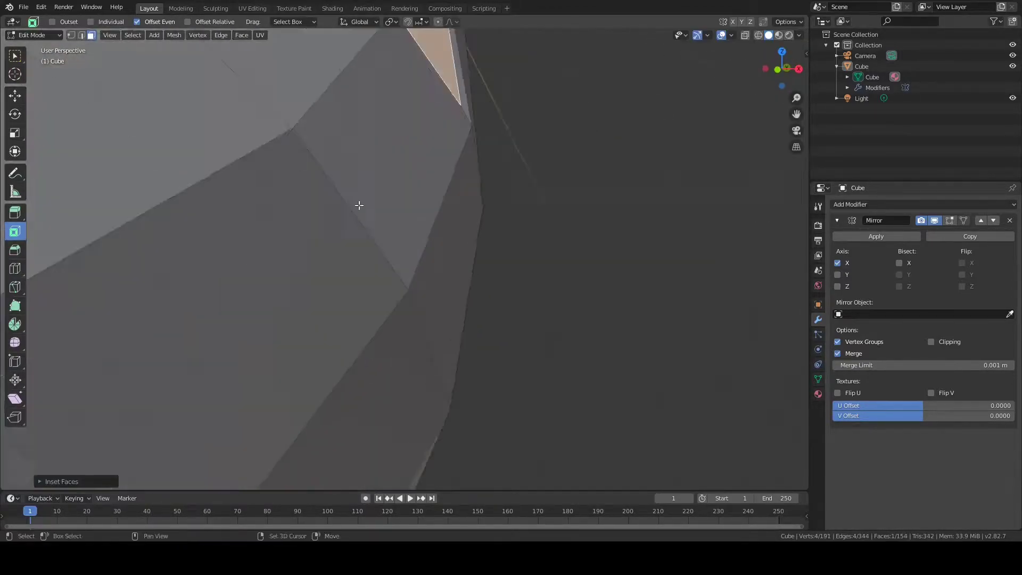
pyautogui.click(302, 261)
pyautogui.moveTo(293, 278); pyautogui.dragTo(294, 279)
# - Move the lowest inset face outward from the body by about 0.03 m and clear the selection
pyautogui.press('w')
pyautogui.scroll(4, 292, 298)
pyautogui.moveTo(292, 327); pyautogui.dragTo(463, 342, button='middle')
pyautogui.press('g')
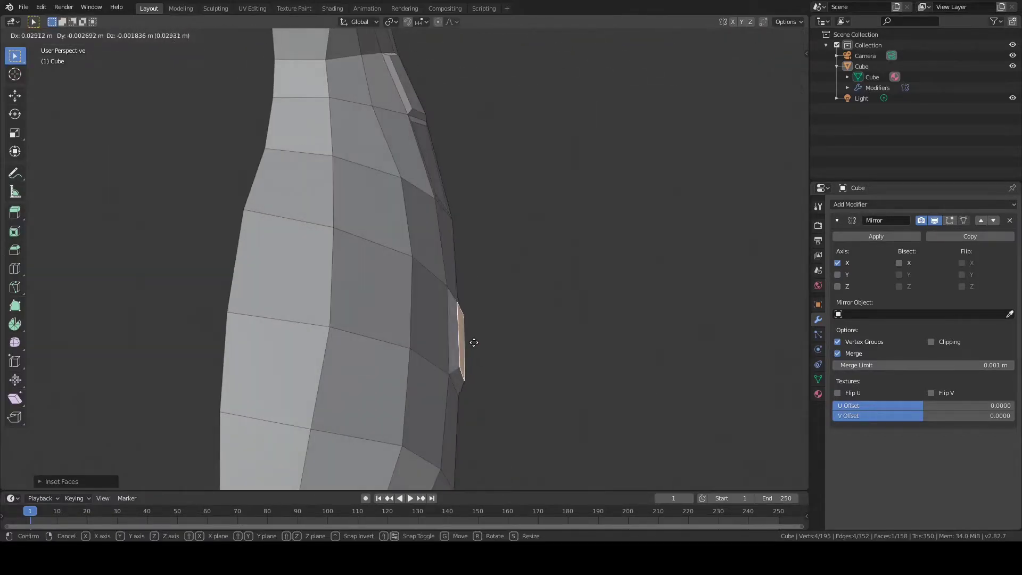
pyautogui.click(472, 342)
pyautogui.click(399, 197)
pyautogui.moveTo(429, 196); pyautogui.dragTo(377, 231, button='middle')
pyautogui.hotkey('alt', 'a')
# - Move the corner vertices of the neck's inset face inward to shape it into a small square
pyautogui.scroll(2, 363, 148)
pyautogui.keyDown('shift'); pyautogui.moveTo(363, 122); pyautogui.dragTo(362, 200, button='middle'); pyautogui.keyUp('shift')
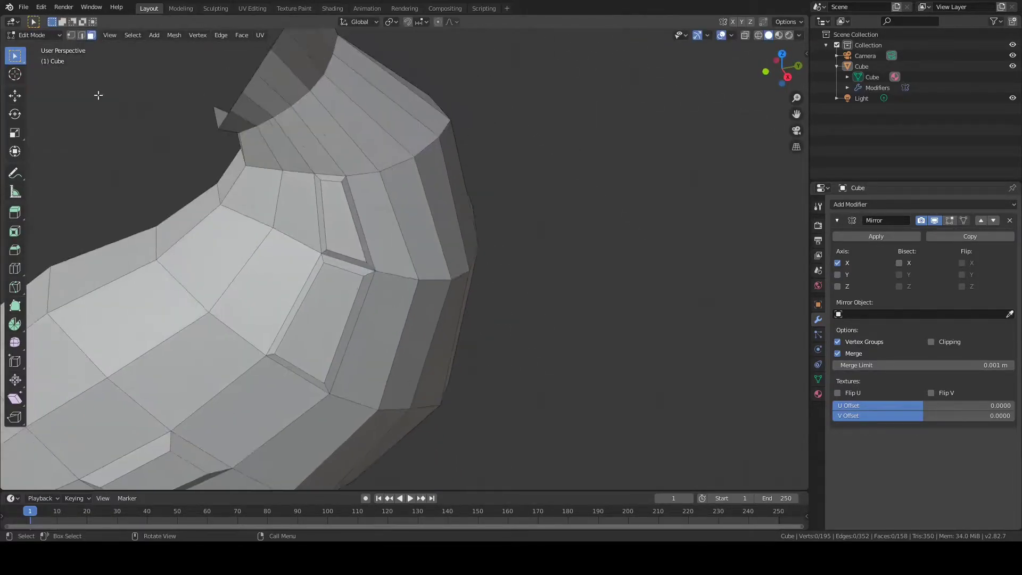
pyautogui.moveTo(370, 265); pyautogui.dragTo(370, 265)
pyautogui.press('g')
pyautogui.click(369, 261)
pyautogui.moveTo(370, 261); pyautogui.dragTo(468, 218, button='middle')
pyautogui.press('g')
pyautogui.click(306, 187)
pyautogui.click(317, 193)
pyautogui.scroll(4, 340, 205)
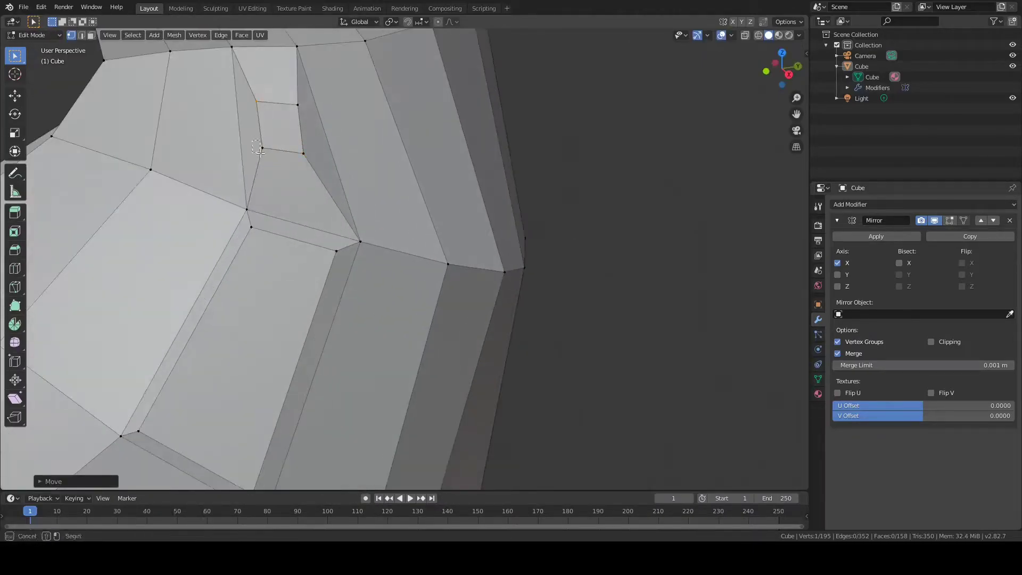
pyautogui.click(302, 110)
pyautogui.moveTo(302, 111); pyautogui.dragTo(303, 154, button='middle')
# - Scale the small neck face's four vertices along X to flatten it, and nudge one of its corners
pyautogui.moveTo(234, 130); pyautogui.dragTo(315, 200)
pyautogui.press('s')
pyautogui.press('x')
pyautogui.moveTo(447, 155); pyautogui.dragTo(511, 218, button='middle')
pyautogui.click(579, 171)
pyautogui.click(292, 260)
pyautogui.press('g')
pyautogui.click(290, 260)
pyautogui.moveTo(290, 261); pyautogui.dragTo(291, 236, button='middle')
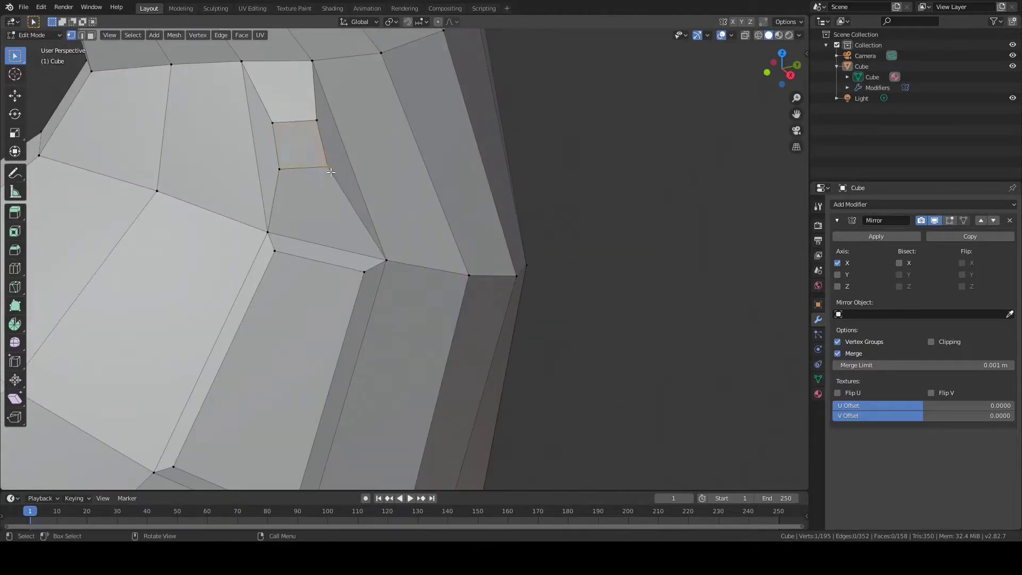
# - Scale up the small square face on the side of the neck and try rotating it
pyautogui.click(328, 181)
pyautogui.scroll(-3, 566, 249)
pyautogui.moveTo(328, 181); pyautogui.dragTo(434, 250, button='middle')
pyautogui.press('s')
pyautogui.click(479, 279)
pyautogui.scroll(3, 469, 266)
pyautogui.press('r')
pyautogui.click(390, 140)
pyautogui.moveTo(390, 139); pyautogui.dragTo(404, 130, button='middle')
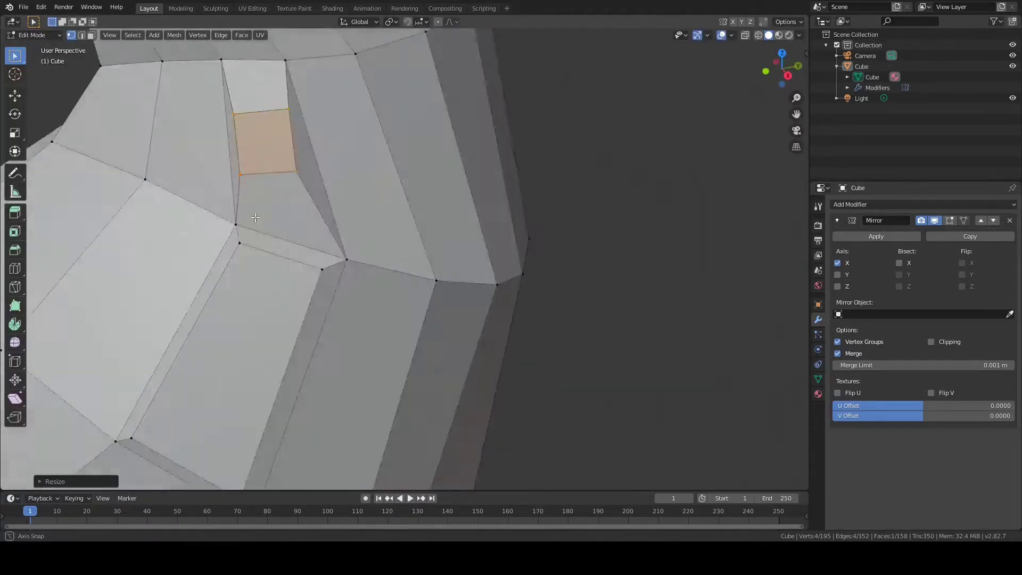
# - Adjust individual corner vertices of the small neck face to even out its square shape
pyautogui.click(277, 157)
pyautogui.press('g')
pyautogui.click(284, 161)
pyautogui.moveTo(285, 161); pyautogui.dragTo(328, 164, button='middle')
pyautogui.moveTo(463, 199); pyautogui.dragTo(409, 207, button='middle')
pyautogui.scroll(-3, 408, 207)
pyautogui.press('KP_3')
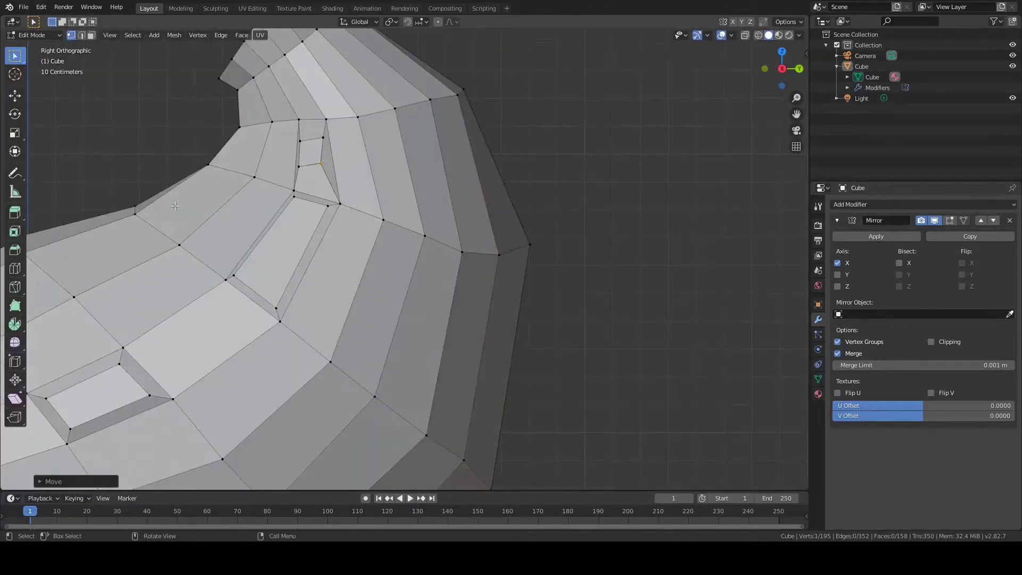
pyautogui.moveTo(176, 216); pyautogui.dragTo(447, 250, button='middle')
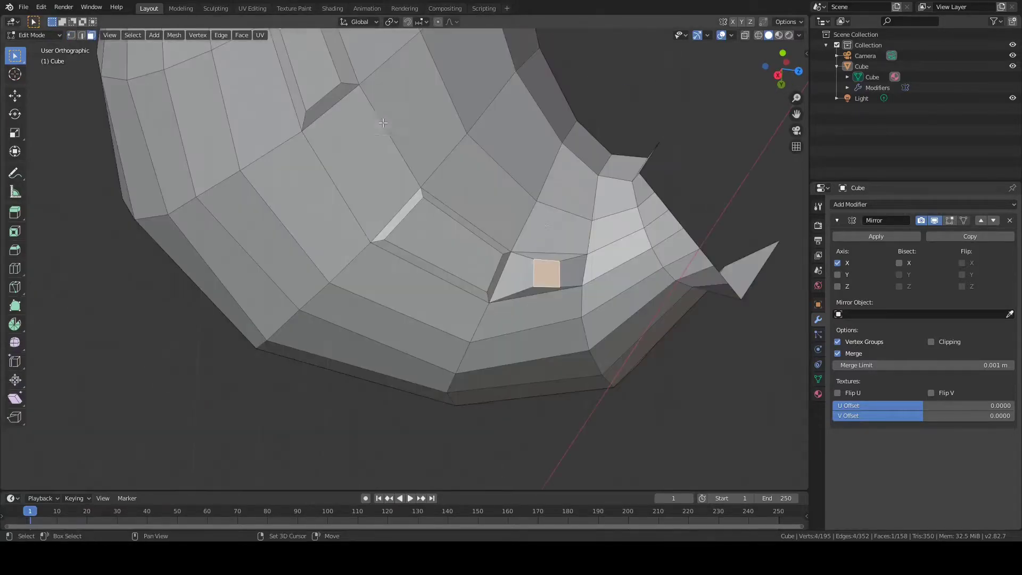
pyautogui.scroll(2, 404, 259)
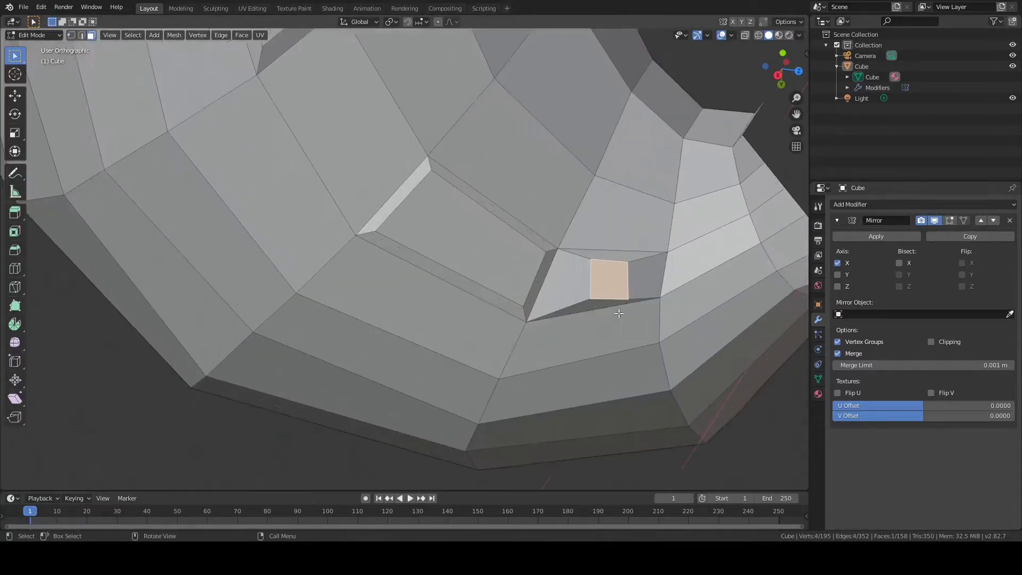
pyautogui.keyDown('shift'); pyautogui.moveTo(609, 281); pyautogui.dragTo(330, 270, button='middle'); pyautogui.keyUp('shift')
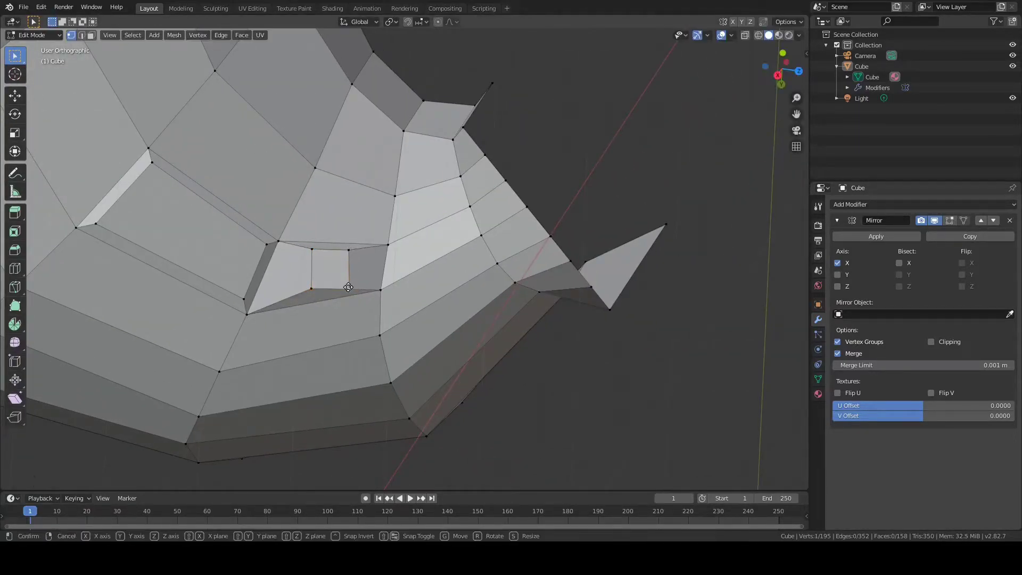
pyautogui.click(313, 251)
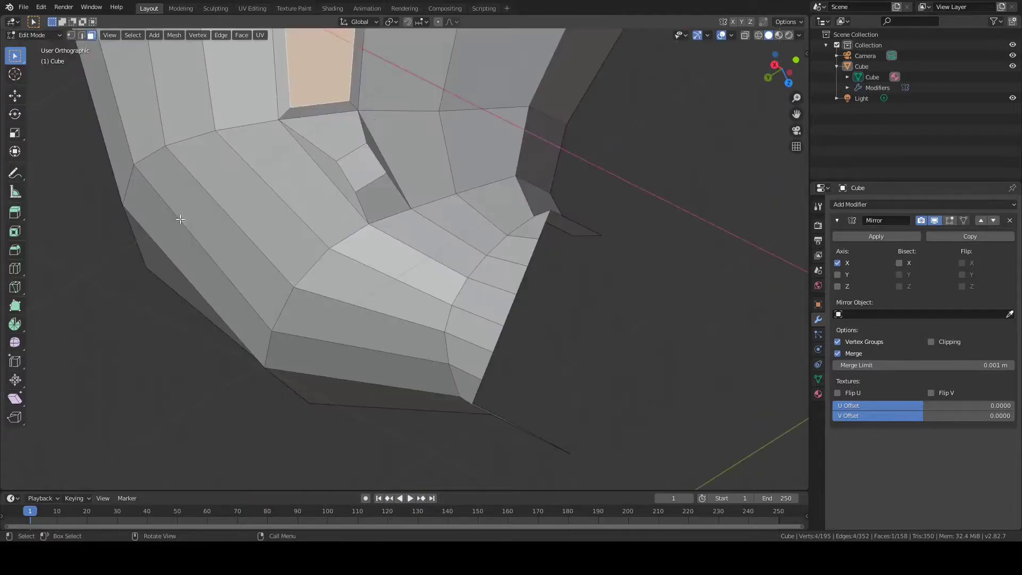
# - Move the corner vertices of the middle inset face to shrink it into a small square
pyautogui.keyDown('shift'); pyautogui.moveTo(180, 217); pyautogui.dragTo(163, 418, button='middle'); pyautogui.keyUp('shift')
pyautogui.press('1')
pyautogui.click(258, 142)
pyautogui.keyDown('shift'); pyautogui.click(339, 153); pyautogui.keyUp('shift')
pyautogui.press('g')
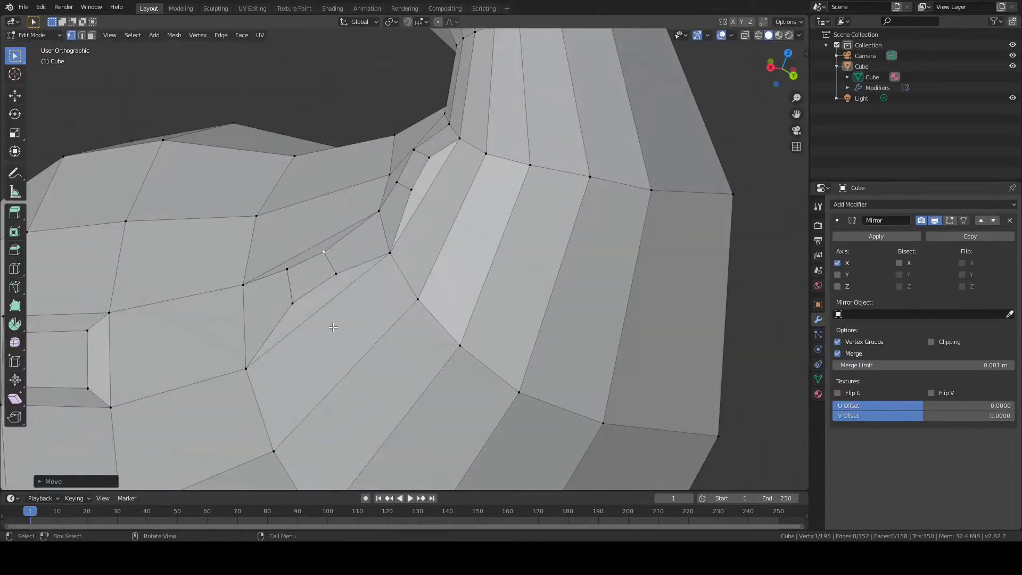
pyautogui.press('g')
pyautogui.moveTo(333, 327); pyautogui.dragTo(407, 88, button='middle')
pyautogui.click(461, 313)
# - Move corner vertices of the lowest inset face to reduce it to a small square like the others
pyautogui.scroll(-4, 500, 274)
pyautogui.scroll(-8, 407, 106)
pyautogui.moveTo(410, 160); pyautogui.dragTo(428, 126, button='middle')
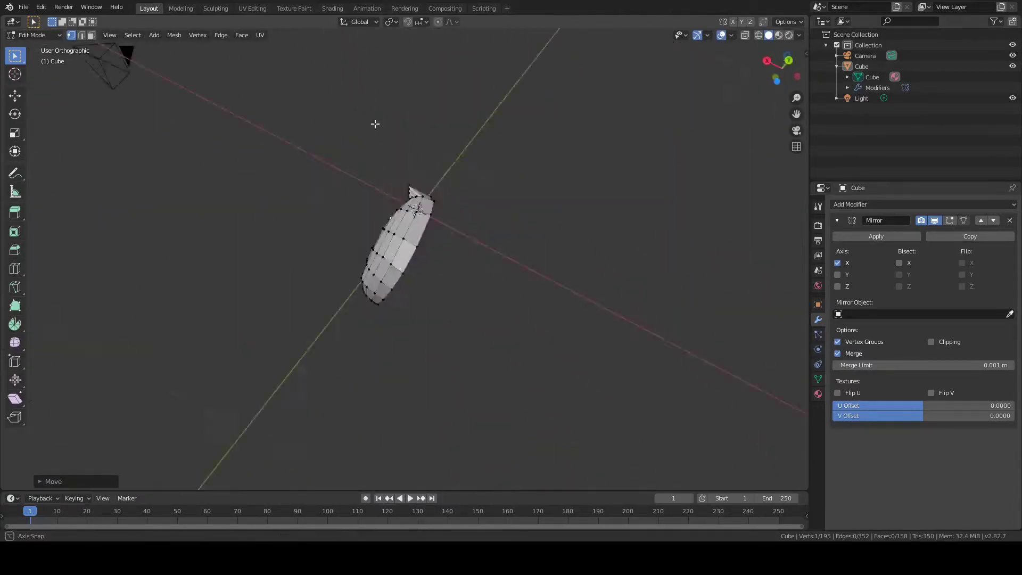
pyautogui.press('KP_3')
pyautogui.scroll(8, 267, 312)
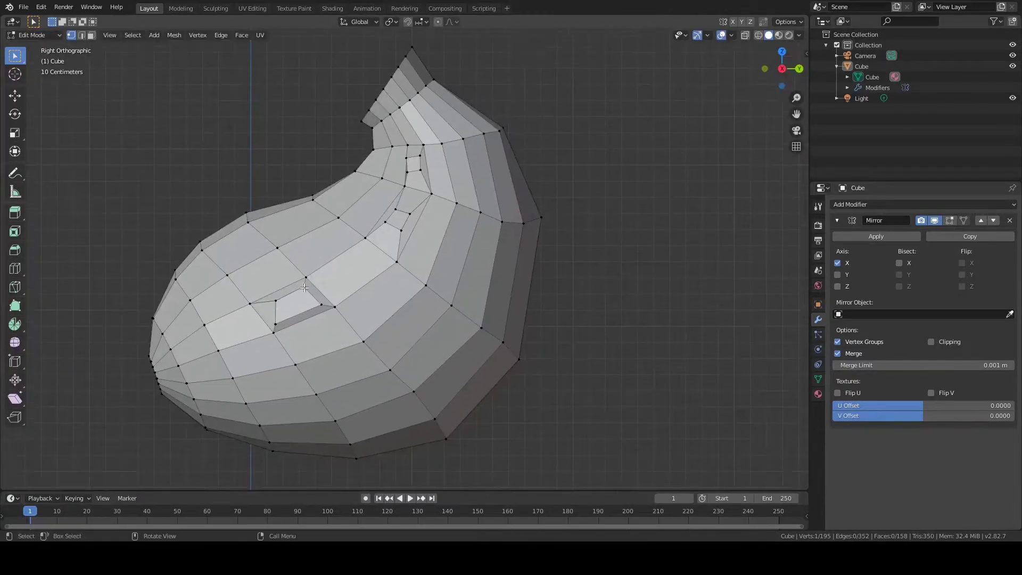
pyautogui.scroll(4, 419, 228)
pyautogui.keyDown('shift'); pyautogui.moveTo(418, 227); pyautogui.dragTo(389, 314, button='middle'); pyautogui.keyUp('shift')
pyautogui.click(352, 264)
pyautogui.press('g')
pyautogui.click(358, 274)
# - Extrude the three small square faces on the body's side outward into long rectangular limb bars
pyautogui.moveTo(358, 274)
pyautogui.mouseDown(button='middle')
pyautogui.moveTo(269, 265)
pyautogui.moveTo(357, 265)
pyautogui.mouseUp(button='middle')
pyautogui.scroll(-7, 256, 261)
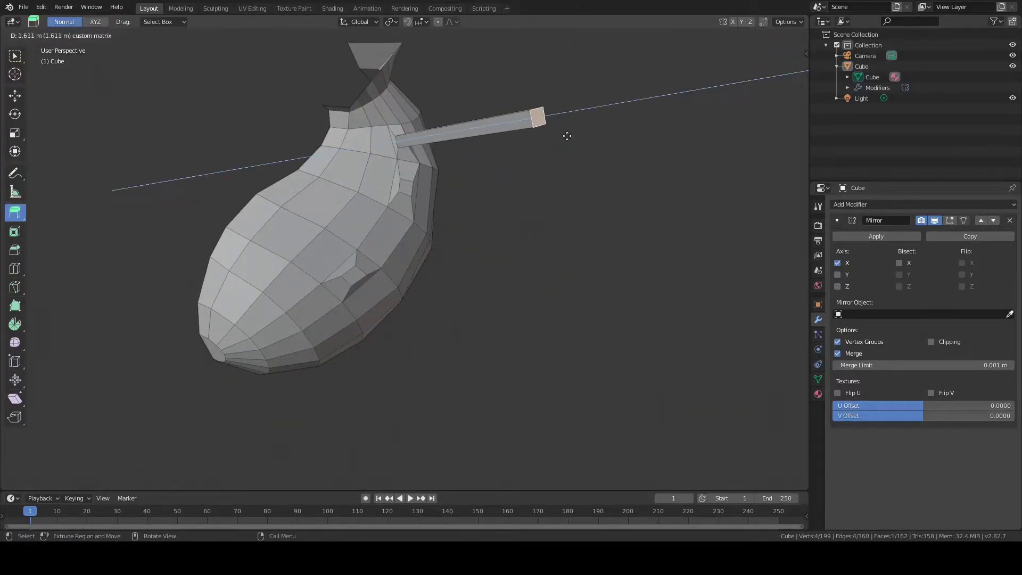
pyautogui.moveTo(344, 263); pyautogui.dragTo(401, 325, button='middle')
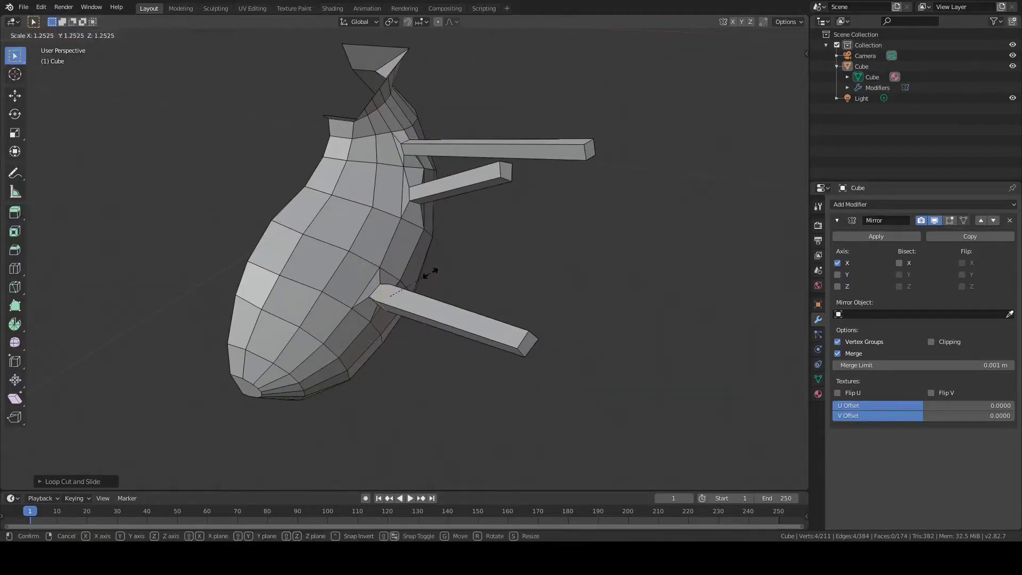
# - Scale the edge loop on the leg bar and move it closer to the body
pyautogui.click(71, 35)
pyautogui.moveTo(472, 415); pyautogui.dragTo(500, 359, button='middle')
pyautogui.hotkey('alt', 'z')
pyautogui.keyDown('alt'); pyautogui.click(504, 257); pyautogui.keyUp('alt')
pyautogui.press('s')
pyautogui.click(502, 250)
pyautogui.press('g')
pyautogui.moveTo(622, 322); pyautogui.dragTo(537, 331, button='middle')
pyautogui.press('g')
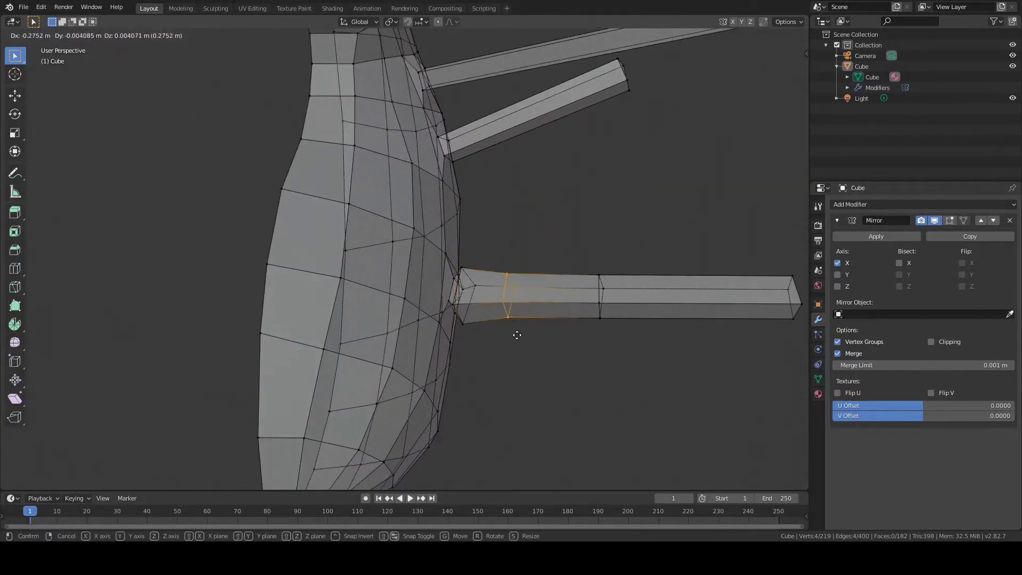
pyautogui.moveTo(613, 321); pyautogui.dragTo(607, 336)
# - Move individual vertices where the leg bar joins the body to tidy the hip
pyautogui.moveTo(607, 335); pyautogui.dragTo(662, 303, button='middle')
pyautogui.moveTo(562, 306); pyautogui.dragTo(277, 298, button='middle')
pyautogui.scroll(3, 277, 298)
pyautogui.keyDown('shift'); pyautogui.moveTo(190, 154); pyautogui.dragTo(401, 322, button='middle'); pyautogui.keyUp('shift')
pyautogui.hotkey('alt', 'z')
pyautogui.press('g')
pyautogui.click(258, 223)
pyautogui.press('g')
pyautogui.click(285, 248)
# - Shape a stepped knee and a narrowed ankle along the leg with additional edge loops
pyautogui.scroll(4, 401, 322)
pyautogui.press('g')
pyautogui.click(668, 360)
pyautogui.moveTo(668, 360); pyautogui.dragTo(585, 262, button='middle')
pyautogui.scroll(-5, 585, 261)
pyautogui.click(585, 261)
pyautogui.click(487, 319)
pyautogui.moveTo(486, 319); pyautogui.dragTo(614, 309, button='middle')
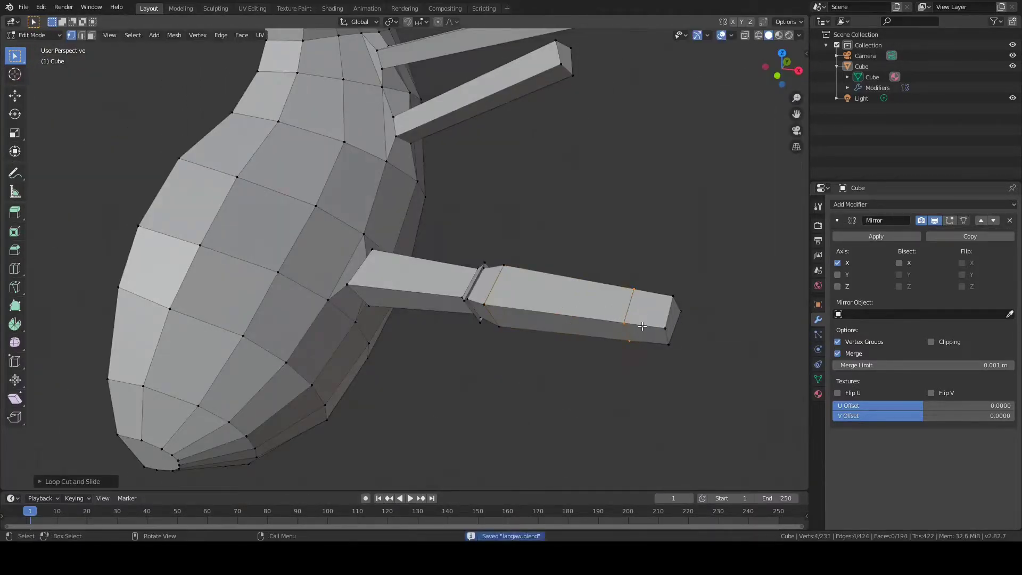
pyautogui.moveTo(417, 343); pyautogui.dragTo(435, 286, button='middle')
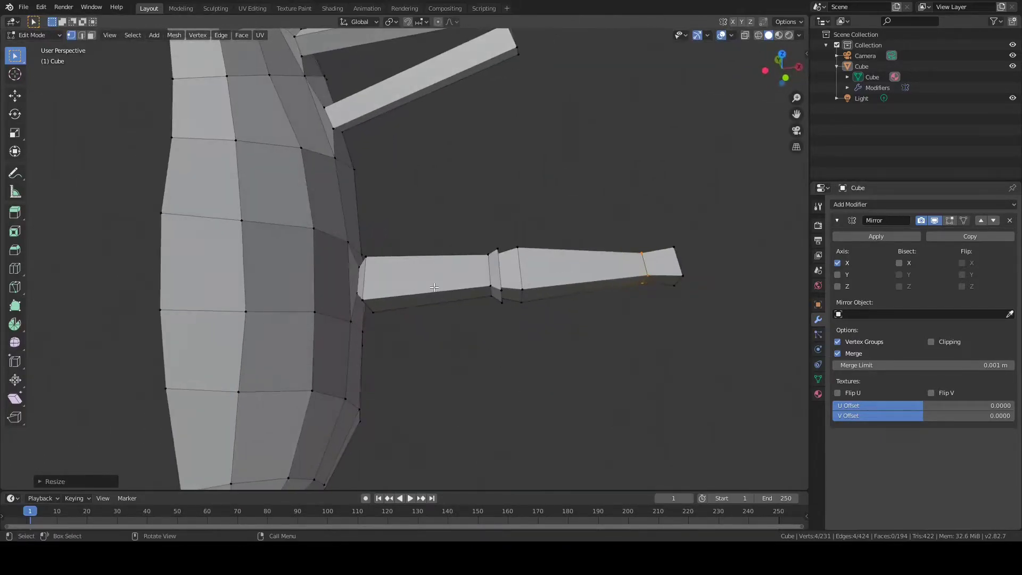
pyautogui.click(360, 292)
# - Select the whole leg beyond the hip, rotate it downward and move it back toward the body
pyautogui.moveTo(360, 292); pyautogui.dragTo(375, 277, button='middle')
pyautogui.hotkey('alt', 'z')
pyautogui.moveTo(382, 224); pyautogui.dragTo(730, 358)
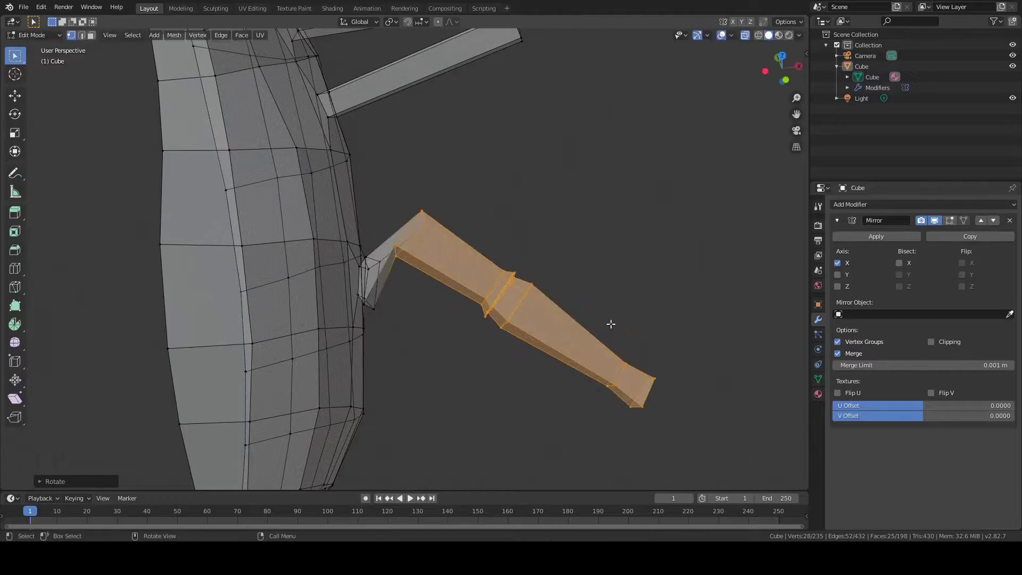
pyautogui.press('g')
pyautogui.click(568, 321)
pyautogui.press('r')
pyautogui.click(499, 304)
pyautogui.press('g')
pyautogui.click(440, 361)
# - Rotate the selected leg in the side view and reposition it below the hip opening
pyautogui.moveTo(440, 360); pyautogui.dragTo(469, 263, button='middle')
pyautogui.press('r')
pyautogui.moveTo(396, 353); pyautogui.dragTo(476, 321, button='middle')
pyautogui.press('r')
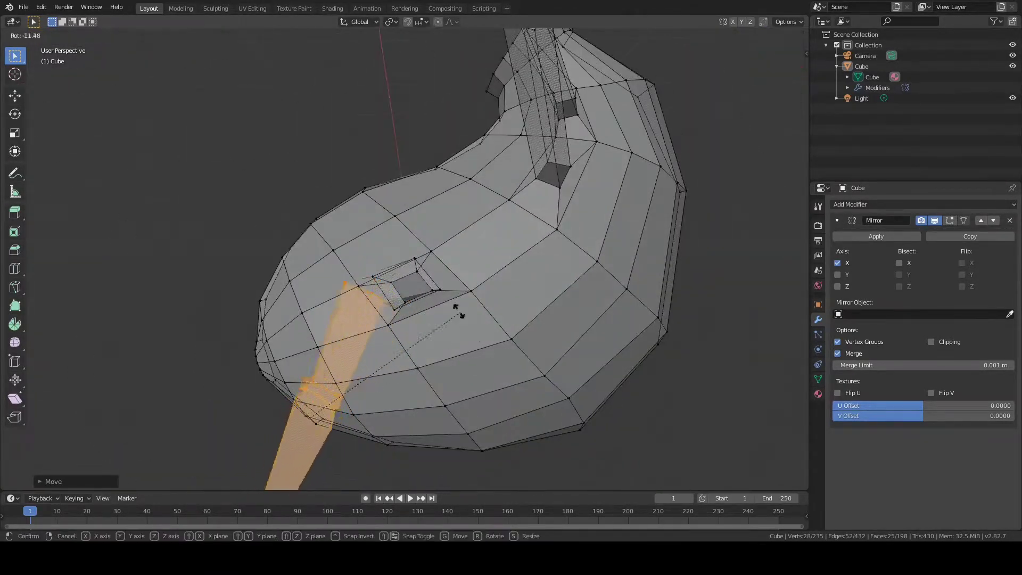
pyautogui.moveTo(373, 354)
pyautogui.mouseDown(button='middle')
pyautogui.moveTo(493, 297)
pyautogui.moveTo(375, 367)
pyautogui.mouseUp(button='middle')
pyautogui.press('g')
# - Bend the leg at the knee by angling the lower leg backward and moving it into line
pyautogui.moveTo(322, 404); pyautogui.dragTo(561, 464, button='middle')
pyautogui.scroll(-4, 562, 465)
pyautogui.moveTo(509, 427); pyautogui.dragTo(422, 403, button='middle')
pyautogui.moveTo(454, 347); pyautogui.dragTo(464, 284, button='middle')
pyautogui.moveTo(443, 429); pyautogui.dragTo(361, 334, button='middle')
pyautogui.scroll(4, 361, 333)
pyautogui.press('g')
pyautogui.click(324, 339)
pyautogui.scroll(-3, 370, 330)
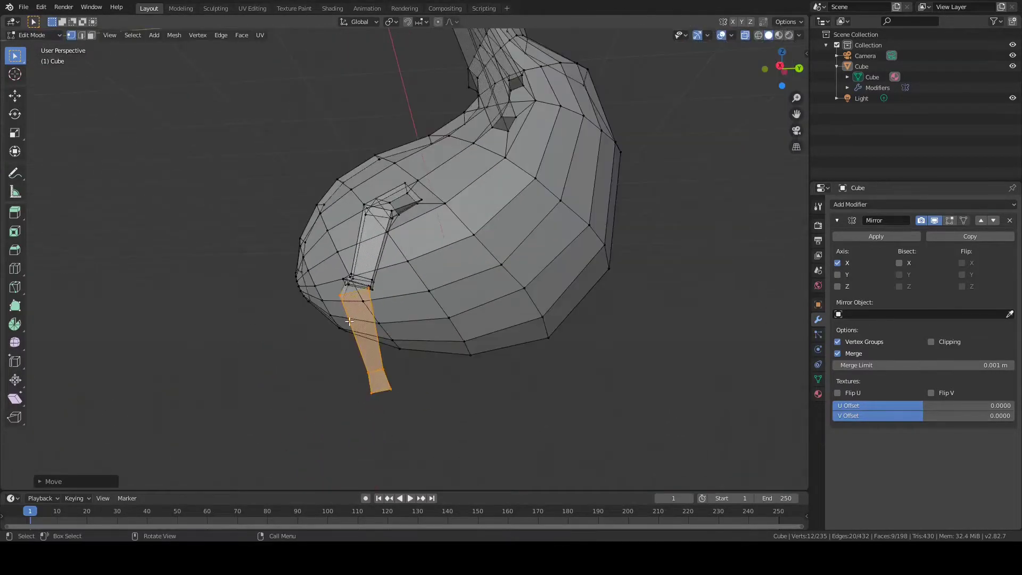
# - Move individual vertices around the thigh and hip to smooth the upper leg's shape
pyautogui.click(383, 336)
pyautogui.moveTo(384, 336); pyautogui.dragTo(419, 352, button='middle')
pyautogui.scroll(4, 408, 355)
pyautogui.click(409, 355)
pyautogui.press('g')
pyautogui.moveTo(398, 196); pyautogui.dragTo(473, 363, button='middle')
pyautogui.moveTo(474, 404); pyautogui.dragTo(450, 367)
pyautogui.press('g')
pyautogui.click(458, 373)
pyautogui.moveTo(458, 373); pyautogui.dragTo(452, 309, button='middle')
pyautogui.click(376, 280)
pyautogui.press('g')
pyautogui.click(377, 280)
# - Reposition the knee vertices to clean up the bend between the thigh and lower leg
pyautogui.moveTo(294, 323); pyautogui.dragTo(325, 414, button='middle')
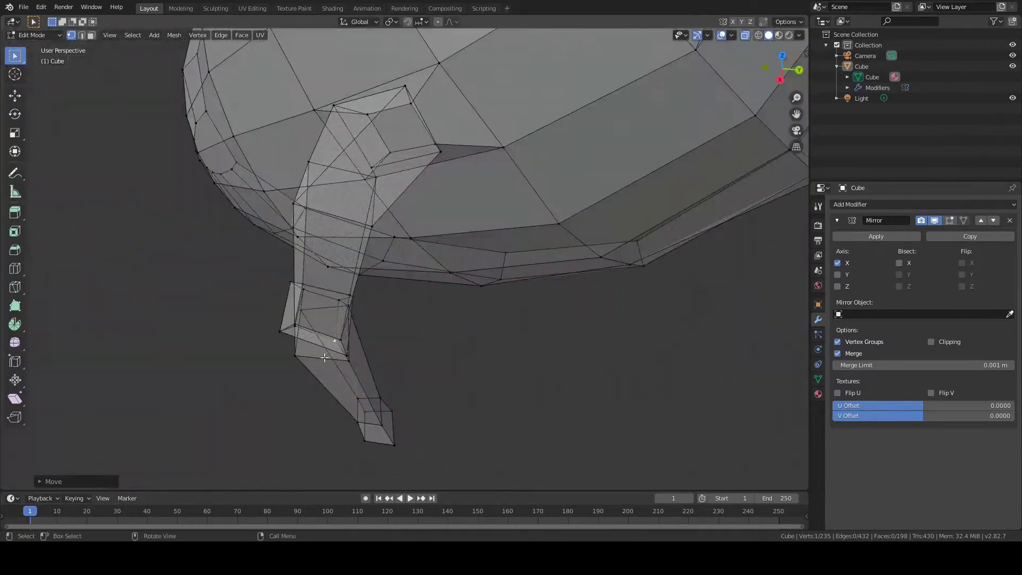
pyautogui.press('g')
pyautogui.click(350, 360)
pyautogui.moveTo(349, 359); pyautogui.dragTo(405, 351, button='middle')
pyautogui.click(432, 370)
pyautogui.press('g')
pyautogui.click(447, 342)
pyautogui.keyDown('shift'); pyautogui.click(429, 363); pyautogui.keyUp('shift')
# - Scale the lower leg's cross-section and move one of its edge loops to refine the shape
pyautogui.moveTo(238, 351); pyautogui.dragTo(234, 352)
pyautogui.moveTo(368, 349); pyautogui.dragTo(293, 426, button='middle')
pyautogui.press('s')
pyautogui.click(303, 387)
pyautogui.keyDown('alt'); pyautogui.click(260, 373); pyautogui.keyUp('alt')
pyautogui.press('g')
pyautogui.click(266, 381)
pyautogui.moveTo(360, 385); pyautogui.dragTo(340, 352, button='middle')
# - Form a small block foot at the leg's end, then scale and move its geometry into shape
pyautogui.click(76, 22)
pyautogui.moveTo(480, 341); pyautogui.dragTo(440, 258, button='middle')
pyautogui.keyDown('shift'); pyautogui.click(445, 349); pyautogui.keyUp('shift')
pyautogui.press('s')
pyautogui.click(451, 353)
pyautogui.click(434, 317)
pyautogui.click(436, 367)
pyautogui.press('g')
pyautogui.click(518, 388)
# - Reveal the hidden head geometry and inspect the whole character in Object Mode
pyautogui.scroll(-8, 443, 264)
pyautogui.hotkey('alt', 'h')
pyautogui.press('Tab')
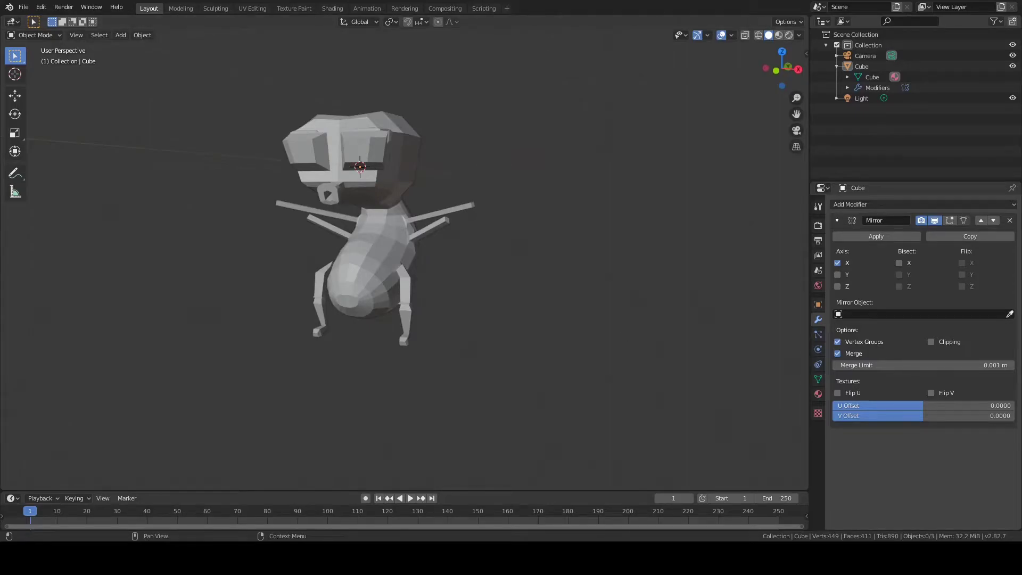
pyautogui.scroll(5, 441, 258)
pyautogui.moveTo(440, 258); pyautogui.dragTo(337, 257, button='middle')
# - Add a loop cut near the base of the lower arm bar and adjust vertices at the joint
pyautogui.press('Tab')
pyautogui.scroll(5, 404, 224)
pyautogui.hotkey('ctrl', 'r')
pyautogui.click(330, 209)
pyautogui.click(266, 215)
pyautogui.hotkey('alt', 'z')
pyautogui.moveTo(299, 218); pyautogui.dragTo(322, 237, button='middle')
pyautogui.scroll(2, 322, 237)
pyautogui.press('g')
pyautogui.click(319, 250)
pyautogui.click(330, 239)
# - Adjust the lower arm's base and scale a new edge loop at the middle of the arm
pyautogui.moveTo(315, 282); pyautogui.dragTo(482, 280, button='middle')
pyautogui.scroll(-6, 481, 281)
pyautogui.scroll(4, 296, 233)
pyautogui.moveTo(296, 233); pyautogui.dragTo(343, 298, button='middle')
pyautogui.keyDown('alt'); pyautogui.click(348, 302); pyautogui.keyUp('alt')
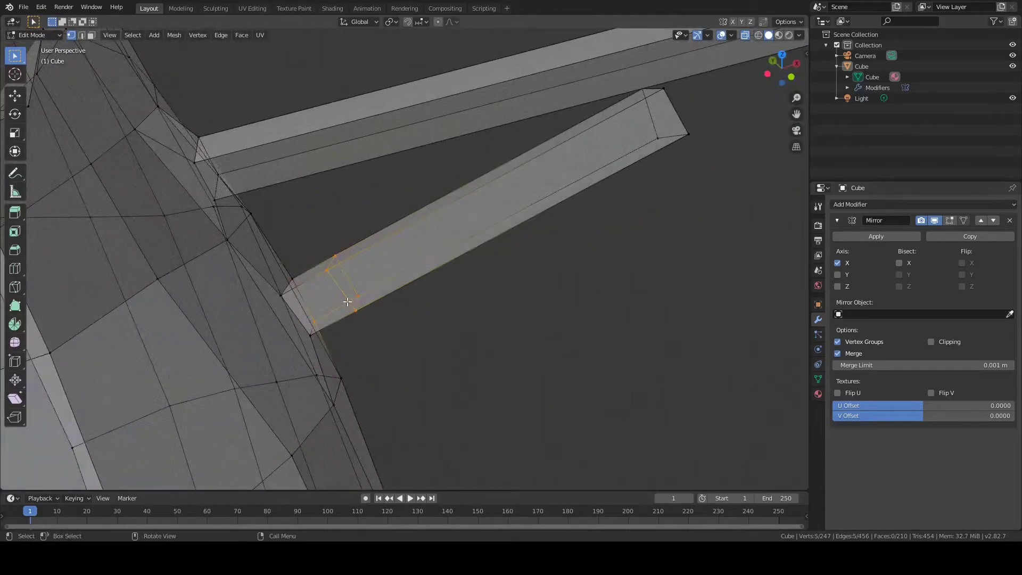
pyautogui.click(349, 302)
pyautogui.moveTo(533, 314); pyautogui.dragTo(559, 336, button='middle')
pyautogui.press('g')
pyautogui.click(283, 292)
pyautogui.moveTo(283, 293); pyautogui.dragTo(534, 218, button='middle')
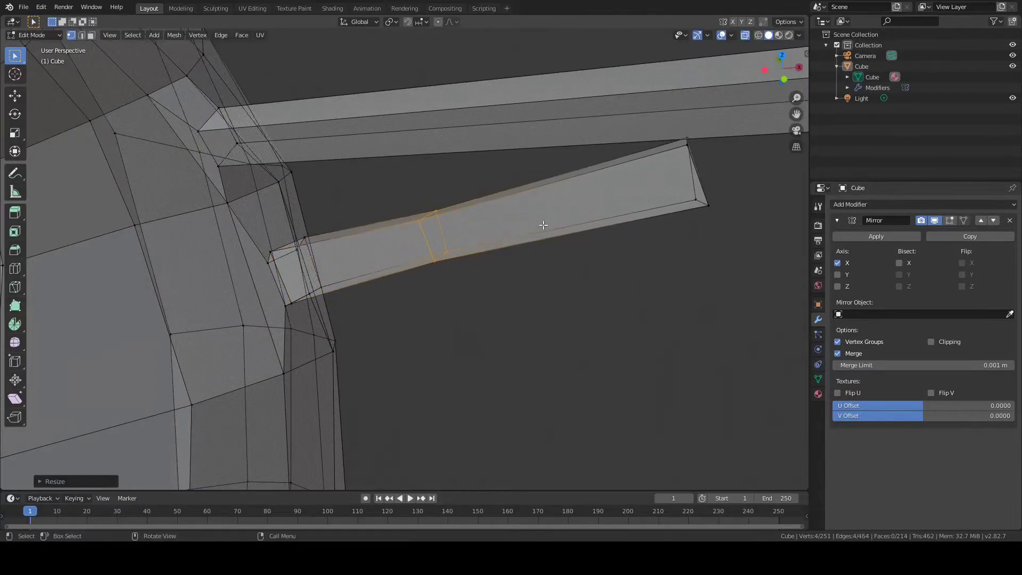
# - Move the vertices of the lower arm's middle loop into an elbow and add another loop cut beside it
pyautogui.hotkey('alt', 'z')
pyautogui.press('g')
pyautogui.moveTo(472, 245); pyautogui.dragTo(639, 246, button='middle')
pyautogui.click(477, 233)
pyautogui.press('g')
pyautogui.click(464, 203)
pyautogui.press('g')
pyautogui.click(442, 245)
pyautogui.scroll(-10, 486, 330)
pyautogui.scroll(8, 487, 330)
pyautogui.press('g')
pyautogui.click(427, 230)
pyautogui.hotkey('ctrl', 'r')
pyautogui.click(479, 230)
pyautogui.click(450, 248)
# - Shorten the upper arm bar by moving its outer end closer to the body
pyautogui.scroll(-4, 449, 248)
pyautogui.click(559, 238)
pyautogui.moveTo(559, 238); pyautogui.dragTo(405, 365, button='middle')
pyautogui.press('g')
pyautogui.moveTo(428, 307); pyautogui.dragTo(498, 379, button='middle')
# - Select the forearm beyond the elbow, rotate it downward and move it closer to the elbow
pyautogui.moveTo(414, 233); pyautogui.dragTo(566, 283, button='middle')
pyautogui.hotkey('alt', 'z')
pyautogui.moveTo(409, 210); pyautogui.dragTo(559, 265)
pyautogui.press('r')
pyautogui.press('ctrl+KP_Add')
pyautogui.moveTo(683, 323); pyautogui.dragTo(555, 289, button='middle')
pyautogui.press('r')
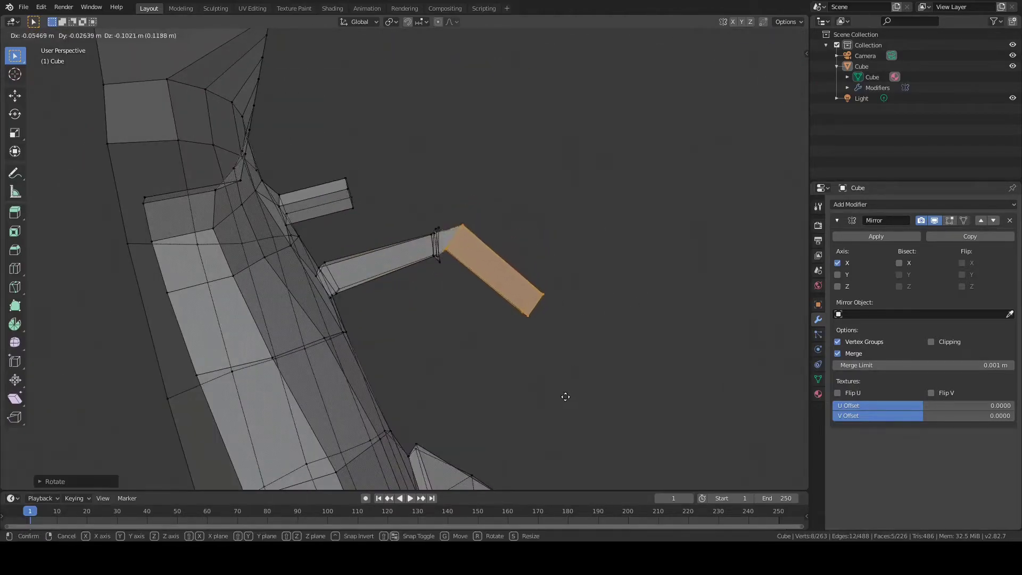
pyautogui.click(565, 396)
# - Rotate the selected forearm further downward at the elbow
pyautogui.moveTo(566, 396); pyautogui.dragTo(619, 364, button='middle')
pyautogui.press('r')
pyautogui.click(576, 404)
pyautogui.moveTo(577, 405); pyautogui.dragTo(591, 373, button='middle')
pyautogui.press('r')
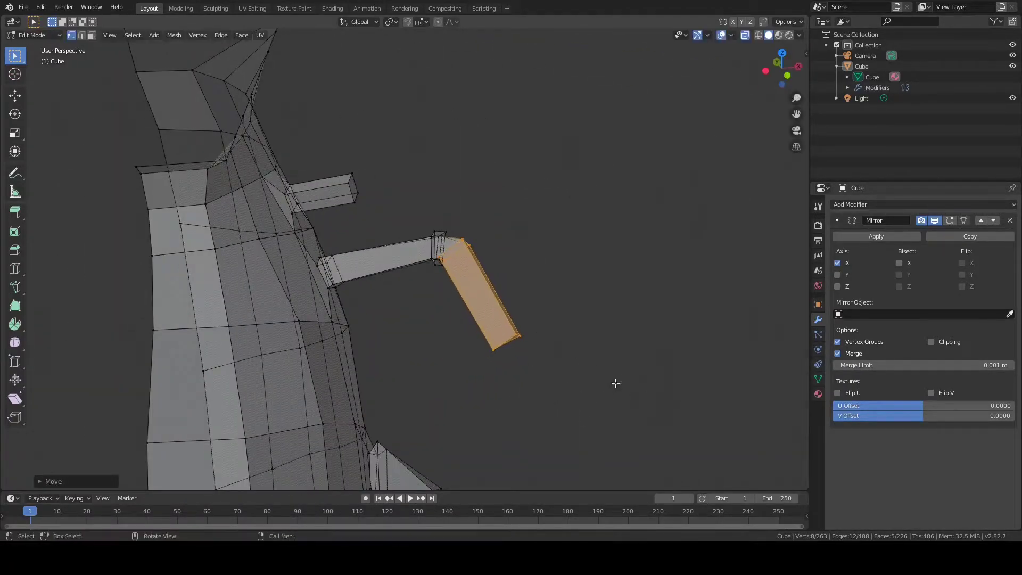
pyautogui.click(616, 383)
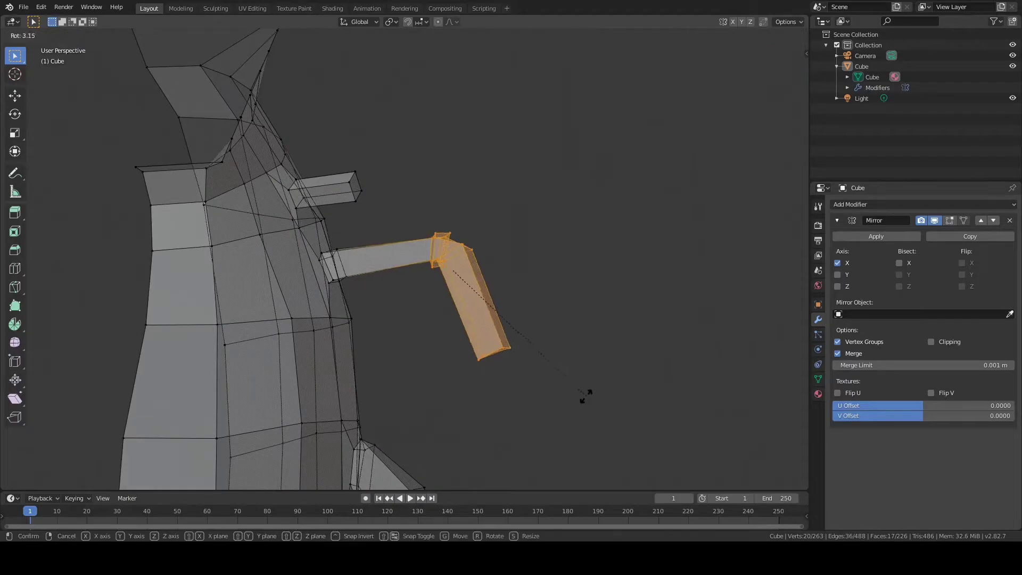
# - Rotate the elbow and forearm together, move them into place and clear the selection
pyautogui.click(586, 396)
pyautogui.press('g')
pyautogui.click(580, 385)
pyautogui.moveTo(580, 385); pyautogui.dragTo(646, 427, button='middle')
pyautogui.hotkey('alt', 'a')
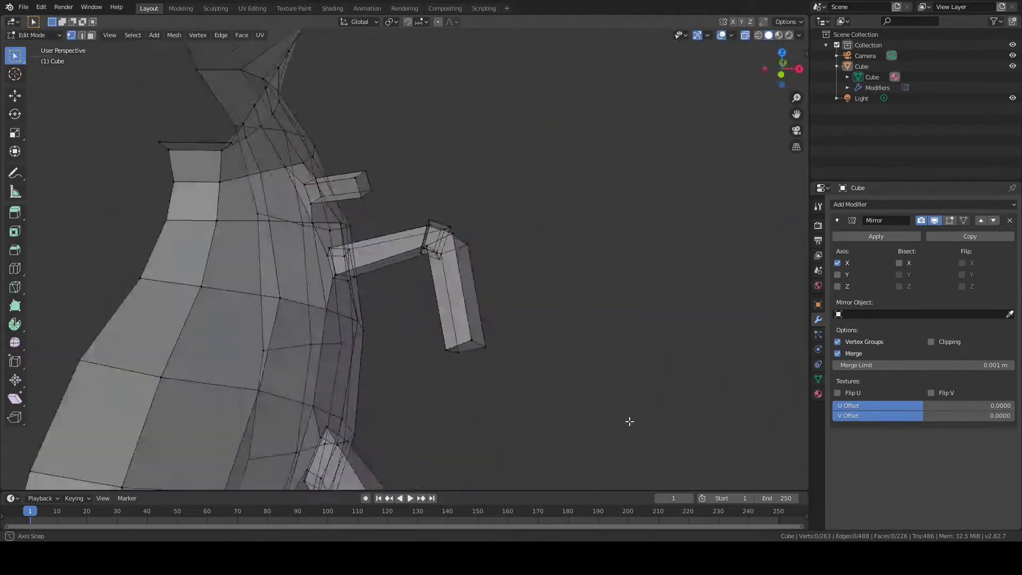
# - Cut an edge loop near the forearm's end for a narrow wrist and scale the hand end
pyautogui.hotkey('ctrl', 'r')
pyautogui.click(496, 351)
pyautogui.moveTo(502, 367); pyautogui.dragTo(492, 323, button='middle')
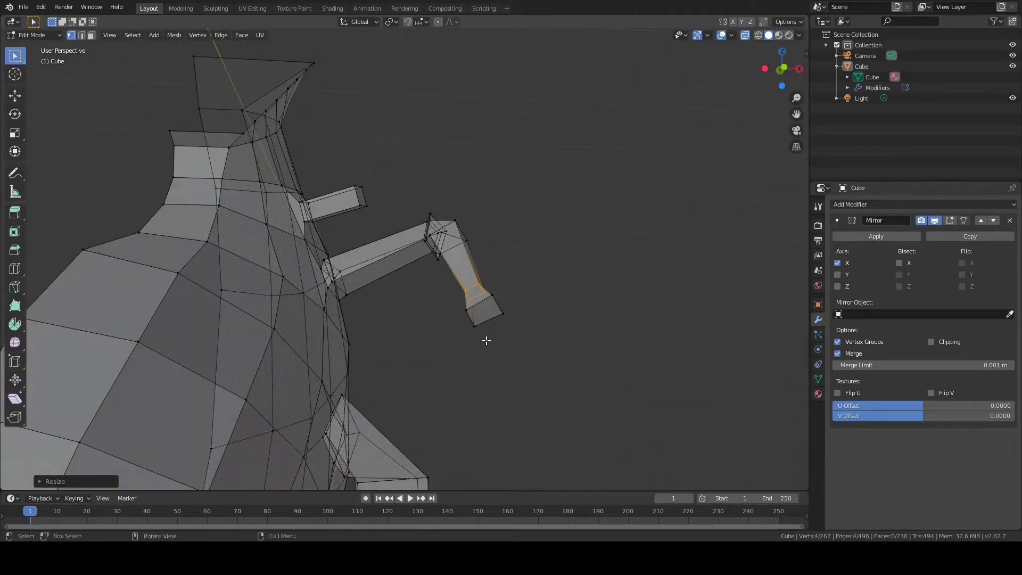
pyautogui.moveTo(514, 360); pyautogui.dragTo(519, 373)
pyautogui.press('s')
pyautogui.click(506, 352)
# - Extrude a side face of the hand with Extrude Region to start a thumb and move it into place
pyautogui.moveTo(506, 351); pyautogui.dragTo(487, 361, button='middle')
pyautogui.press('w')
pyautogui.click(441, 367)
pyautogui.hotkey('alt', 'z')
pyautogui.click(483, 354)
pyautogui.hotkey('shift', 'space')
pyautogui.press('e')
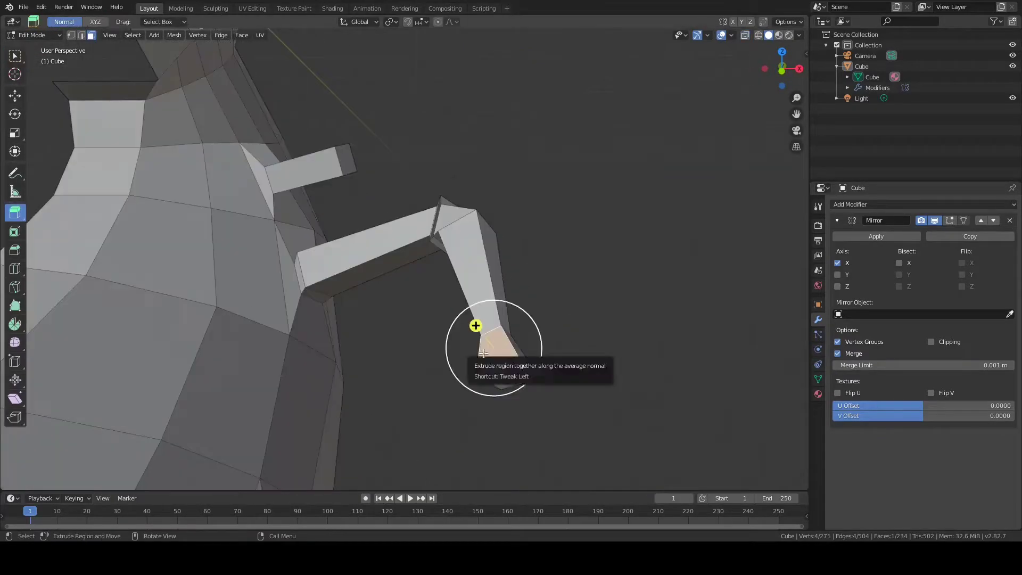
pyautogui.click(449, 305)
pyautogui.moveTo(449, 305); pyautogui.dragTo(655, 381, button='middle')
pyautogui.press('g')
pyautogui.click(676, 328)
# - Rotate and move the thumb's vertices so that it bends beside the hand
pyautogui.press('1')
pyautogui.press('r')
pyautogui.click(531, 140)
pyautogui.moveTo(531, 140); pyautogui.dragTo(570, 223, button='middle')
pyautogui.press('g')
pyautogui.click(591, 299)
pyautogui.moveTo(591, 298); pyautogui.dragTo(648, 383, button='middle')
pyautogui.moveTo(648, 384); pyautogui.dragTo(591, 423)
pyautogui.moveTo(591, 423); pyautogui.dragTo(346, 266, button='middle')
pyautogui.press('g')
pyautogui.click(319, 261)
# - Box-select vertices of the hand and scale them to reshape it
pyautogui.press('w')
pyautogui.moveTo(208, 266); pyautogui.dragTo(320, 251, button='middle')
pyautogui.hotkey('ctrl', 's')
pyautogui.press('1')
pyautogui.moveTo(303, 255); pyautogui.dragTo(362, 312)
pyautogui.moveTo(362, 311); pyautogui.dragTo(431, 293, button='middle')
pyautogui.press('s')
pyautogui.click(479, 251)
# - Select the hand's vertices through the mesh and rotate them
pyautogui.hotkey('alt', 'z')
pyautogui.moveTo(304, 176); pyautogui.dragTo(413, 258)
pyautogui.scroll(4, 406, 269)
pyautogui.press('r')
pyautogui.click(501, 315)
pyautogui.scroll(-4, 502, 314)
pyautogui.moveTo(506, 317); pyautogui.dragTo(426, 319, button='middle')
# - Select the whole thumb and move it against the side of the hand
pyautogui.keyDown('shift'); pyautogui.click(335, 303); pyautogui.keyUp('shift')
pyautogui.moveTo(334, 302); pyautogui.dragTo(380, 305, button='middle')
pyautogui.keyDown('shift'); pyautogui.moveTo(447, 274); pyautogui.dragTo(423, 325); pyautogui.keyUp('shift')
pyautogui.moveTo(479, 282); pyautogui.dragTo(489, 255, button='middle')
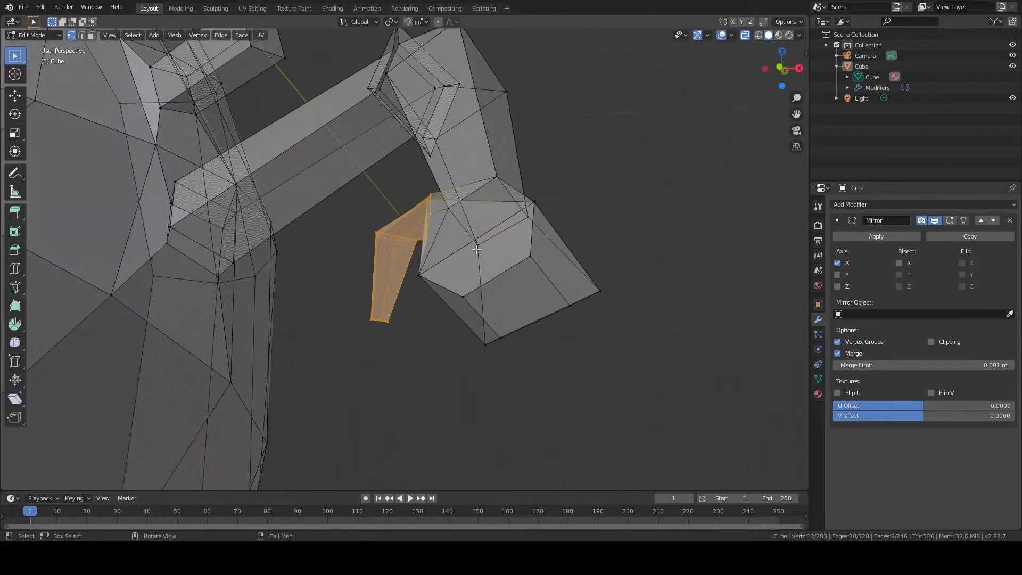
pyautogui.moveTo(374, 171); pyautogui.dragTo(501, 362, button='middle')
pyautogui.press('g')
pyautogui.click(439, 334)
pyautogui.moveTo(439, 333); pyautogui.dragTo(479, 413, button='middle')
pyautogui.press('g')
pyautogui.click(373, 299)
# - Box-select the thumb's end vertices, then rotate and move them
pyautogui.scroll(3, 479, 413)
pyautogui.moveTo(405, 362); pyautogui.dragTo(269, 223)
pyautogui.moveTo(340, 298); pyautogui.dragTo(416, 391, button='middle')
pyautogui.press('r')
pyautogui.click(468, 362)
pyautogui.press('g')
pyautogui.click(461, 344)
# - Rotate the thumb's end further from several angles to refine its bend
pyautogui.moveTo(461, 344); pyautogui.dragTo(362, 299, button='middle')
pyautogui.press('r')
pyautogui.moveTo(608, 344); pyautogui.dragTo(500, 338, button='middle')
pyautogui.press('r')
pyautogui.press('r')
pyautogui.click(527, 383)
pyautogui.moveTo(527, 383); pyautogui.dragTo(341, 368, button='middle')
pyautogui.moveTo(127, 385); pyautogui.dragTo(146, 413)
pyautogui.click(220, 324)
# - Select the whole lower arm with its hand and scale it up relative to the body
pyautogui.scroll(-7, 221, 325)
pyautogui.moveTo(221, 324); pyautogui.dragTo(437, 263, button='middle')
pyautogui.press('Tab')
pyautogui.scroll(-6, 449, 388)
pyautogui.press('Tab')
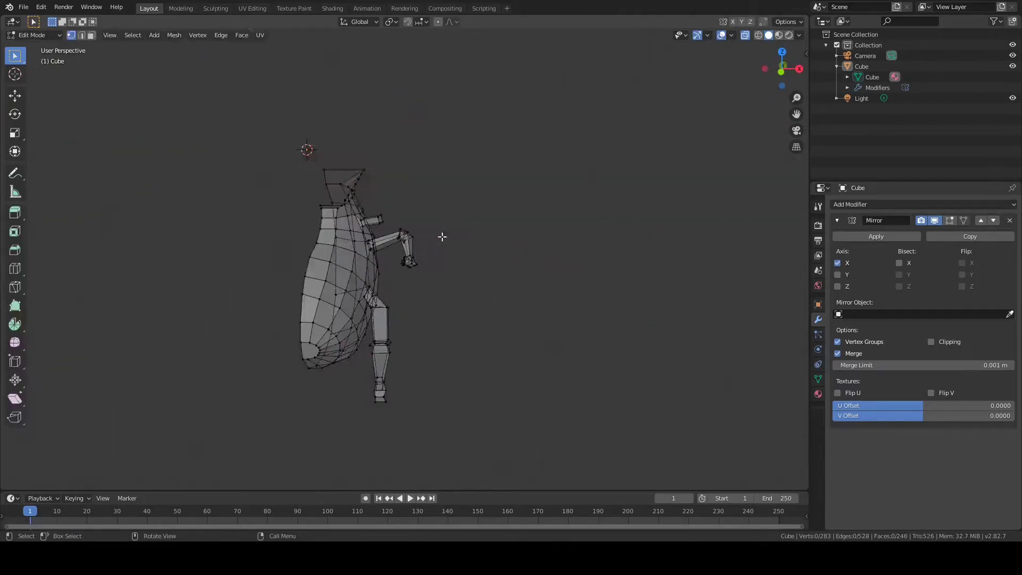
pyautogui.scroll(7, 403, 245)
pyautogui.press('l')
pyautogui.moveTo(538, 299); pyautogui.dragTo(582, 311, button='middle')
pyautogui.press('s')
pyautogui.click(532, 291)
# - Move the enlarged arm so that its base sits against the body's side
pyautogui.moveTo(351, 218); pyautogui.dragTo(623, 317, button='middle')
pyautogui.scroll(-8, 623, 317)
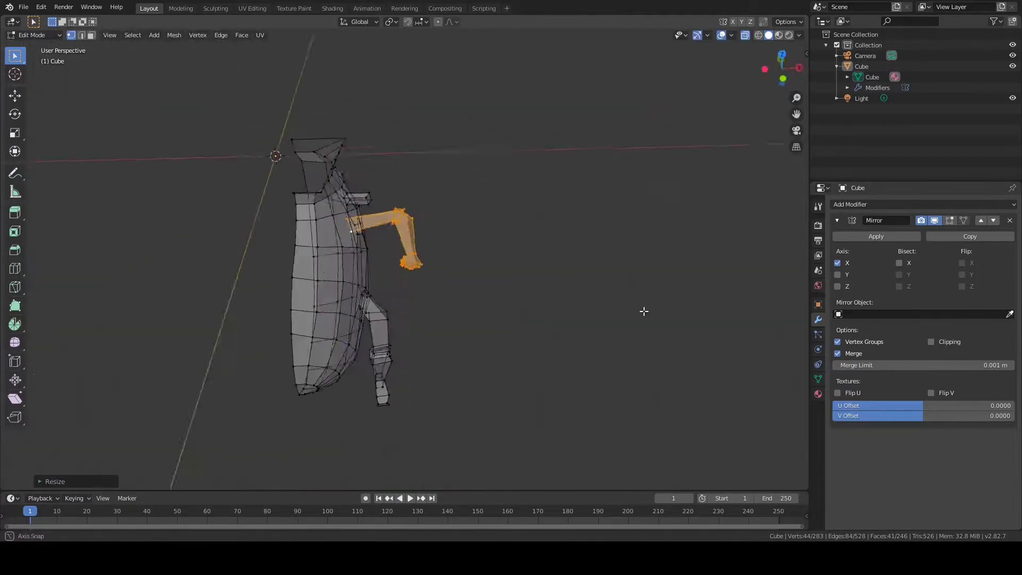
pyautogui.scroll(8, 283, 196)
pyautogui.press('g')
pyautogui.click(269, 198)
pyautogui.moveTo(269, 198); pyautogui.dragTo(452, 160, button='middle')
pyautogui.keyDown('shift'); pyautogui.moveTo(452, 160); pyautogui.dragTo(625, 356, button='middle'); pyautogui.keyUp('shift')
pyautogui.press('g')
pyautogui.click(399, 211)
pyautogui.scroll(3, 490, 298)
pyautogui.press('g')
pyautogui.click(483, 298)
pyautogui.scroll(-12, 625, 356)
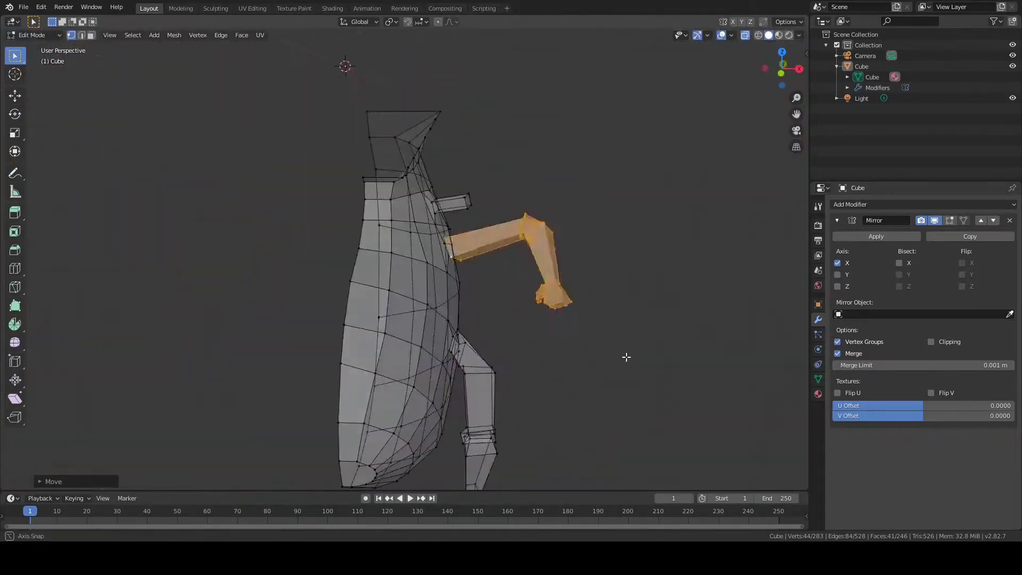
# - Select the complete arm including its base vertices and separate the selection from the body mesh
pyautogui.click(623, 363)
pyautogui.scroll(-2, 618, 374)
pyautogui.scroll(5, 618, 375)
pyautogui.scroll(-4, 633, 353)
pyautogui.moveTo(475, 217); pyautogui.dragTo(609, 356)
pyautogui.moveTo(609, 356); pyautogui.dragTo(628, 356, button='middle')
pyautogui.scroll(3, 609, 356)
pyautogui.keyDown('shift'); pyautogui.click(455, 230); pyautogui.keyUp('shift')
pyautogui.rightClick(560, 208)
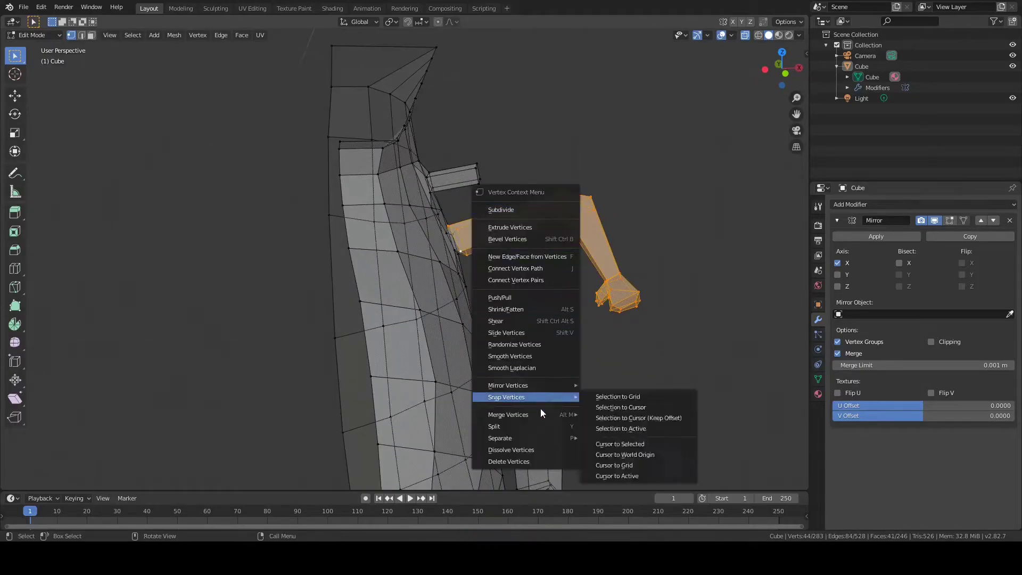
pyautogui.moveTo(553, 436)
pyautogui.click(604, 437)
# - Move the separated arm object away from the body and place a duplicate of it alongside
pyautogui.moveTo(578, 208); pyautogui.dragTo(554, 222, button='middle')
pyautogui.press('Tab')
pyautogui.click(583, 231)
pyautogui.press('g')
pyautogui.click(649, 160)
pyautogui.moveTo(618, 223); pyautogui.dragTo(582, 299, button='middle')
pyautogui.hotkey('shift', 'd')
pyautogui.click(609, 234)
# - Join both arm objects with the body into one mesh and open it for editing
pyautogui.press('Tab')
pyautogui.moveTo(580, 242); pyautogui.dragTo(632, 244, button='middle')
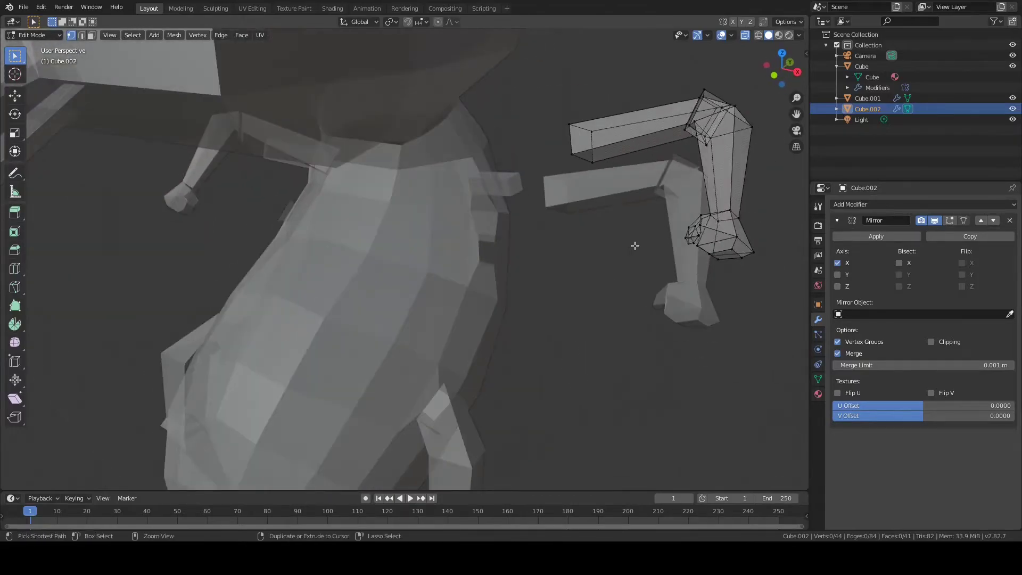
pyautogui.press('Tab')
pyautogui.scroll(-6, 499, 236)
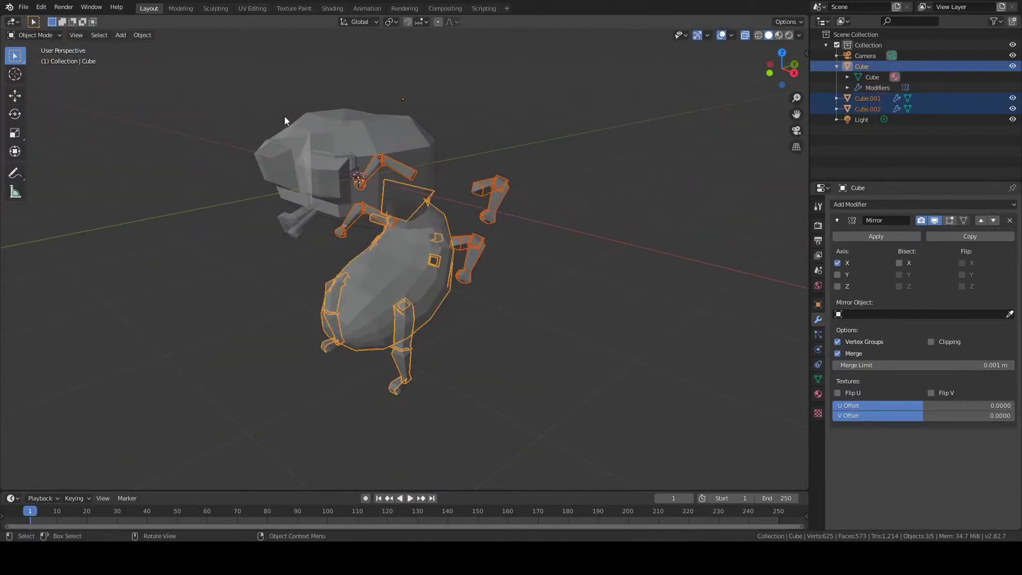
pyautogui.hotkey('ctrl', 'j')
pyautogui.press('Tab')
pyautogui.scroll(7, 234, 98)
# - Enable snapping to vertices and move one linked arm onto the lower arm opening of the body
pyautogui.click(407, 22)
pyautogui.click(421, 22)
pyautogui.click(424, 63)
pyautogui.moveTo(629, 251); pyautogui.dragTo(662, 266, button='middle')
pyautogui.press('l')
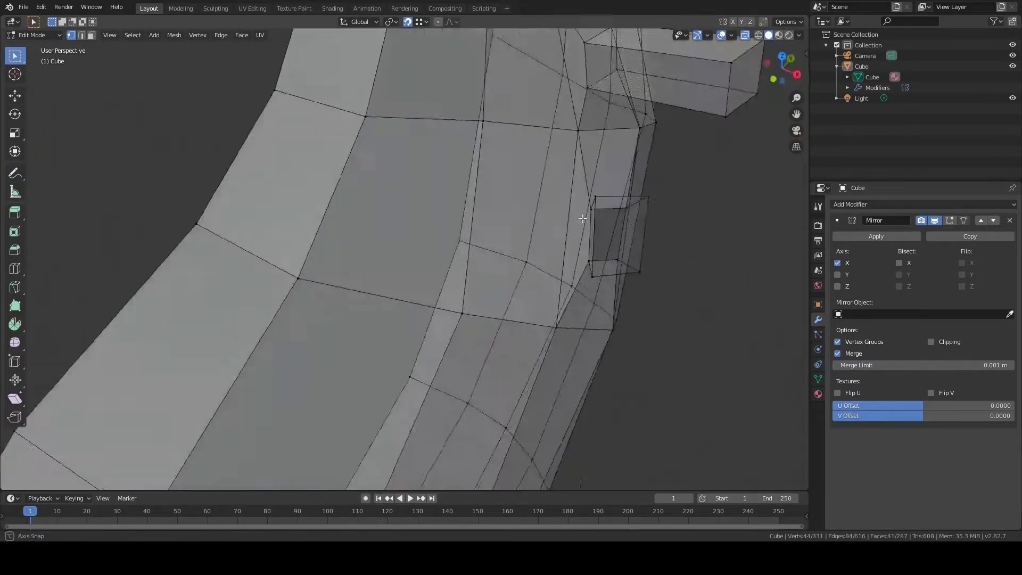
pyautogui.moveTo(580, 221); pyautogui.dragTo(273, 184, button='middle')
pyautogui.press('g')
pyautogui.click(373, 394)
pyautogui.moveTo(372, 394); pyautogui.dragTo(405, 308, button='middle')
pyautogui.scroll(-6, 404, 266)
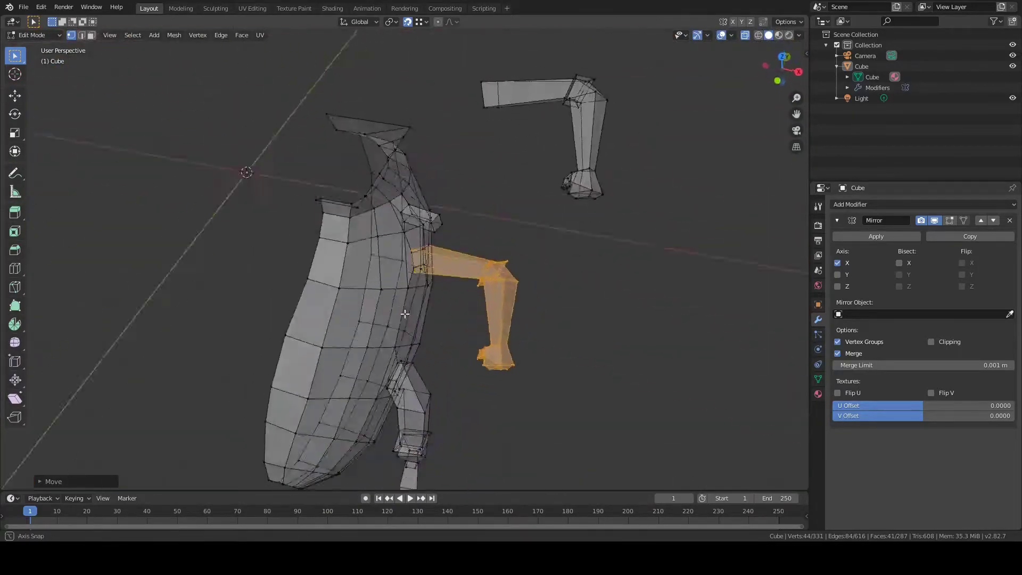
# - Snap a single vertex at the lower arm's base onto a corner of the body opening
pyautogui.scroll(3, 266, 172)
pyautogui.click(393, 293)
pyautogui.moveTo(266, 172); pyautogui.dragTo(234, 209, button='middle')
pyautogui.press('g')
pyautogui.click(310, 201)
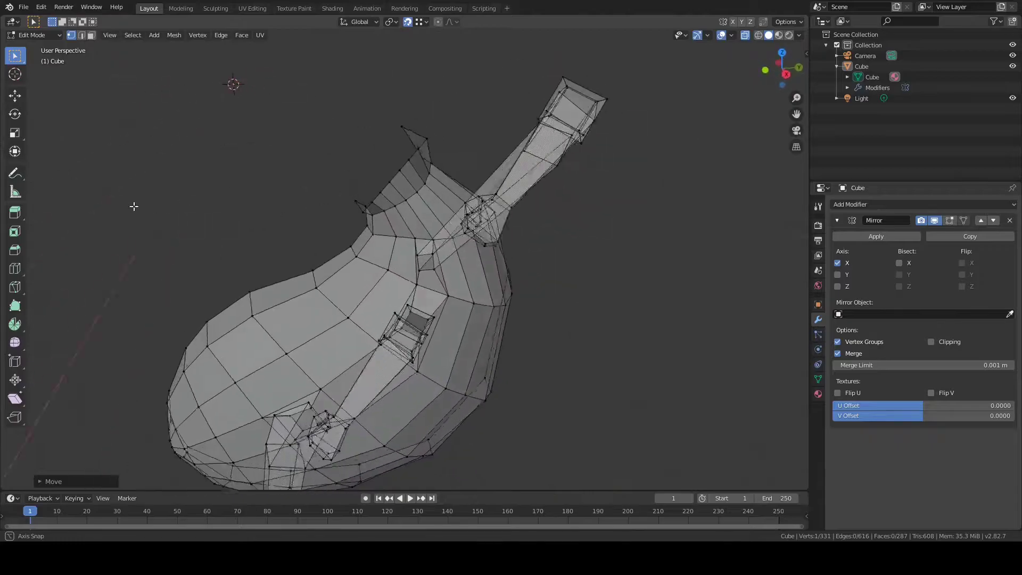
# - Turn off snapping and move the second arm to the upper arm stub on the body
pyautogui.moveTo(132, 206); pyautogui.dragTo(455, 64, button='middle')
pyautogui.click(407, 22)
pyautogui.press('g')
pyautogui.moveTo(407, 175); pyautogui.dragTo(572, 331, button='middle')
pyautogui.click(298, 250)
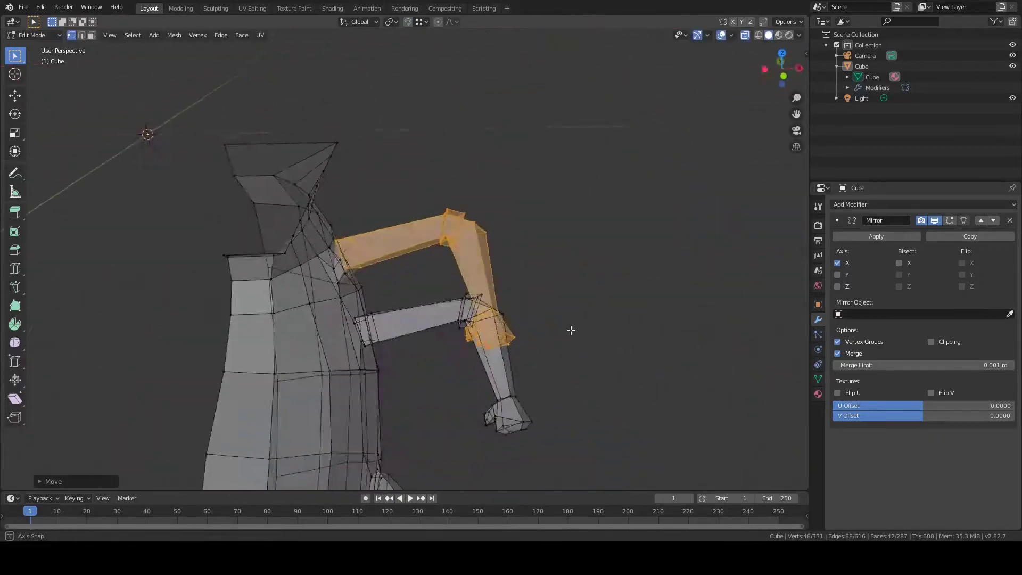
# - Rotate the upper arm and move it closer to the upper arm stub on the body
pyautogui.moveTo(458, 332)
pyautogui.mouseDown(button='middle')
pyautogui.moveTo(591, 329)
pyautogui.moveTo(509, 358)
pyautogui.moveTo(458, 333)
pyautogui.mouseUp(button='middle')
pyautogui.press('r')
pyautogui.click(566, 264)
pyautogui.moveTo(566, 265); pyautogui.dragTo(424, 304, button='middle')
pyautogui.scroll(5, 549, 320)
pyautogui.press('g')
pyautogui.click(533, 330)
# - Fine-tune the upper arm's position from several angles so its base lines up with the body stub
pyautogui.press('g')
pyautogui.click(285, 286)
pyautogui.moveTo(284, 286); pyautogui.dragTo(564, 349, button='middle')
pyautogui.press('g')
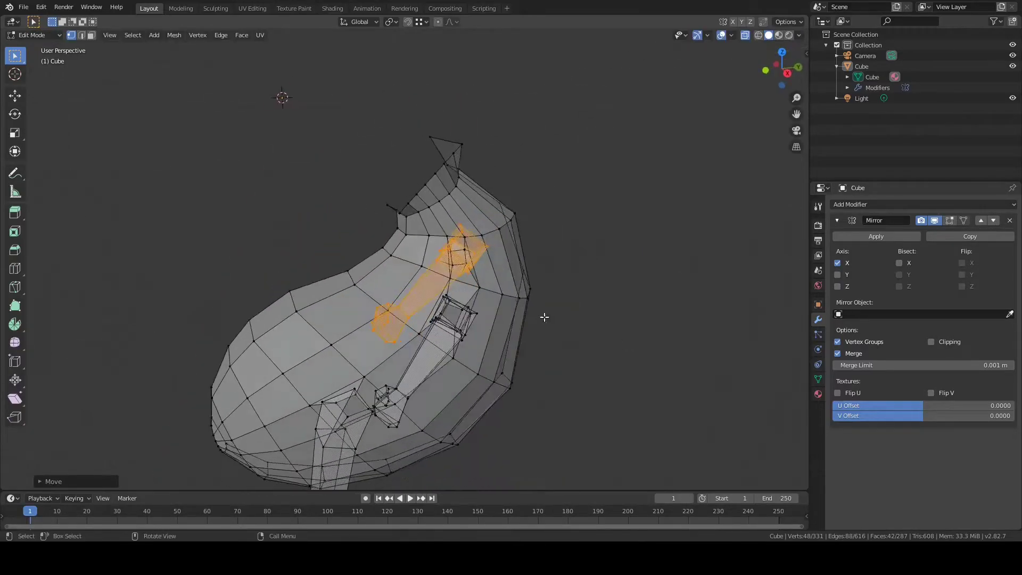
pyautogui.click(540, 298)
pyautogui.moveTo(540, 299); pyautogui.dragTo(308, 288, button='middle')
# - Turn off X-ray display and inset the two upper back faces beside the body's centre line
pyautogui.press('Tab')
pyautogui.scroll(-10, 440, 321)
pyautogui.hotkey('alt', 'z')
pyautogui.scroll(5, 360, 264)
pyautogui.moveTo(401, 269); pyautogui.dragTo(427, 235, button='middle')
pyautogui.click(427, 234)
pyautogui.press('Tab')
pyautogui.scroll(2, 427, 234)
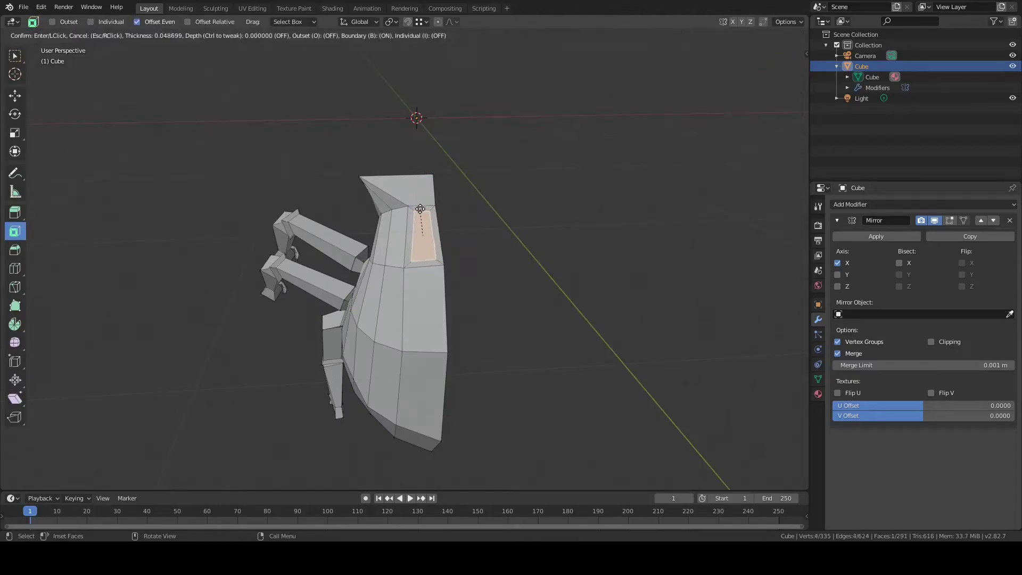
pyautogui.moveTo(421, 313); pyautogui.dragTo(423, 315)
pyautogui.hotkey('alt', 'a')
# - Slide the vertices of the lower back inset to form a narrow strip and move its face along Y
pyautogui.scroll(-3, 430, 324)
pyautogui.scroll(6, 368, 282)
pyautogui.moveTo(331, 263); pyautogui.dragTo(399, 282, button='middle')
pyautogui.click(71, 35)
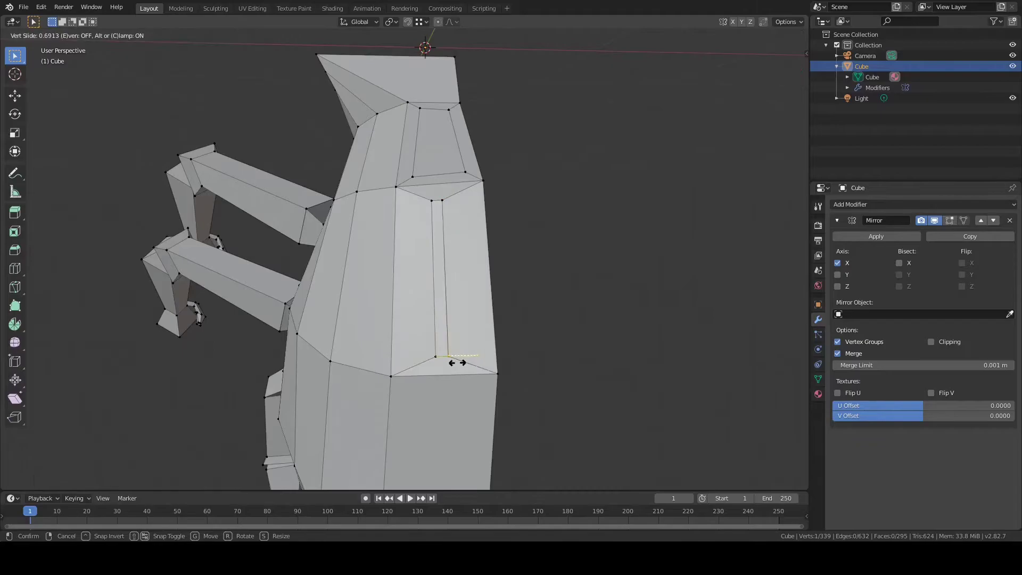
pyautogui.keyDown('shift'); pyautogui.moveTo(464, 361); pyautogui.dragTo(465, 362); pyautogui.keyUp('shift')
pyautogui.moveTo(665, 316); pyautogui.dragTo(580, 324, button='middle')
pyautogui.moveTo(266, 266); pyautogui.dragTo(315, 299, button='middle')
pyautogui.press('g')
pyautogui.press('y')
pyautogui.click(293, 280)
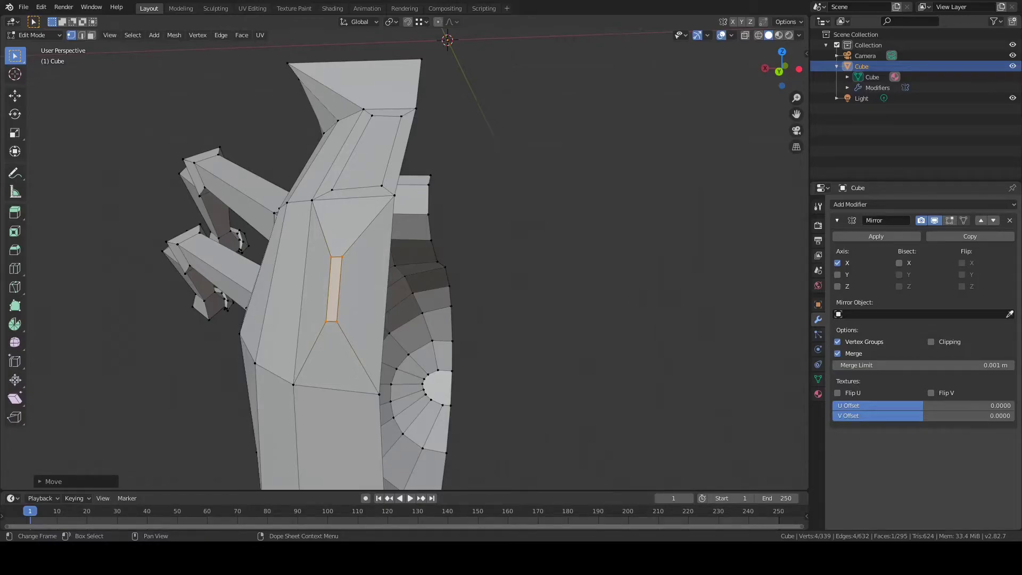
# - Slide the corner vertices and edge of the upper back inset to shape it into a narrow strip
pyautogui.moveTo(314, 298); pyautogui.dragTo(340, 372, button='middle')
pyautogui.scroll(5, 405, 255)
pyautogui.click(426, 189)
pyautogui.hotkey('shift', 'v')
pyautogui.click(477, 224)
pyautogui.moveTo(474, 287); pyautogui.dragTo(404, 248, button='middle')
pyautogui.click(393, 301)
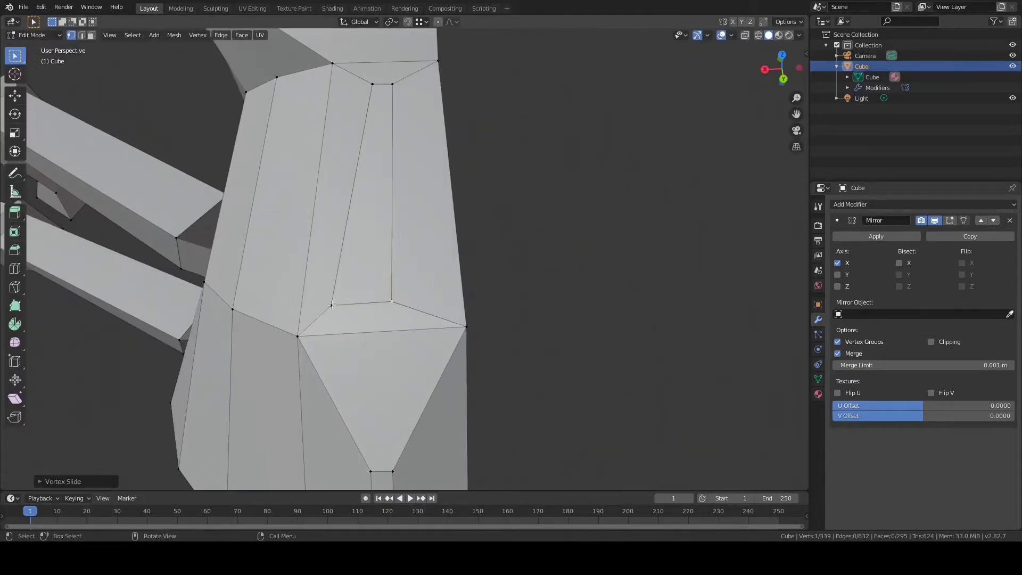
pyautogui.press('g')
pyautogui.click(413, 317)
# - Select the lower inset strip on the back and move it along Z and Y
pyautogui.moveTo(413, 317); pyautogui.dragTo(262, 185, button='middle')
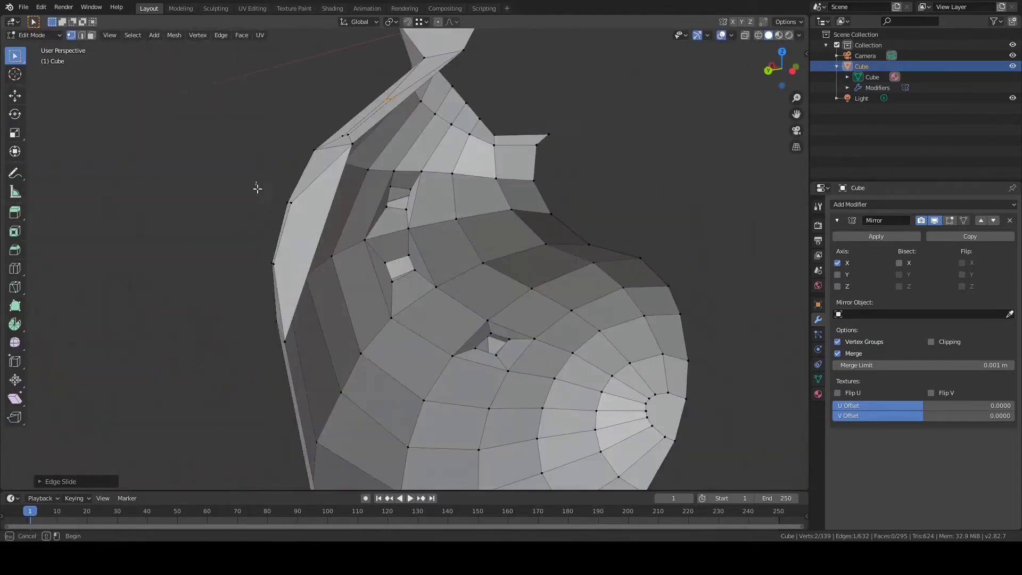
pyautogui.moveTo(262, 185); pyautogui.dragTo(314, 251)
pyautogui.press('g')
pyautogui.press('z')
pyautogui.click(315, 223)
pyautogui.moveTo(315, 224); pyautogui.dragTo(372, 124, button='middle')
pyautogui.press('g')
pyautogui.press('y')
pyautogui.click(346, 166)
pyautogui.press('r')
pyautogui.click(374, 114)
pyautogui.hotkey('ctrl', 'z')
# - Rotate the lower inset strip to follow the back and reposition it along Y and Z
pyautogui.press('r')
pyautogui.click(370, 183)
pyautogui.press('g')
pyautogui.press('y')
pyautogui.click(362, 182)
pyautogui.moveTo(362, 182); pyautogui.dragTo(501, 181, button='middle')
pyautogui.press('g')
pyautogui.press('z')
pyautogui.click(500, 179)
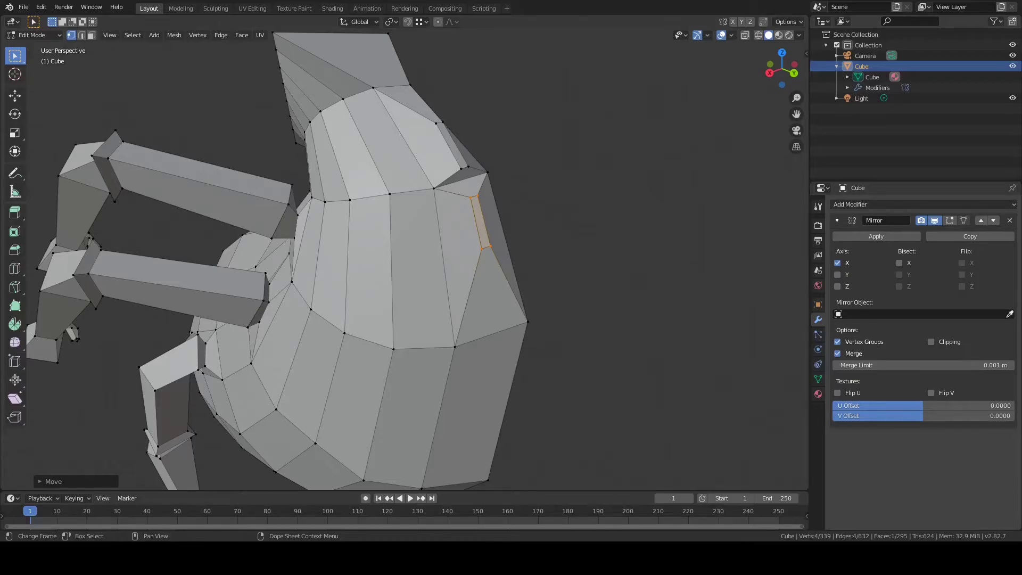
# - Select the upper inset face on the back and rotate it
pyautogui.moveTo(586, 282); pyautogui.dragTo(527, 301, button='middle')
pyautogui.scroll(-3, 527, 301)
pyautogui.scroll(4, 430, 229)
pyautogui.moveTo(393, 106); pyautogui.dragTo(432, 197)
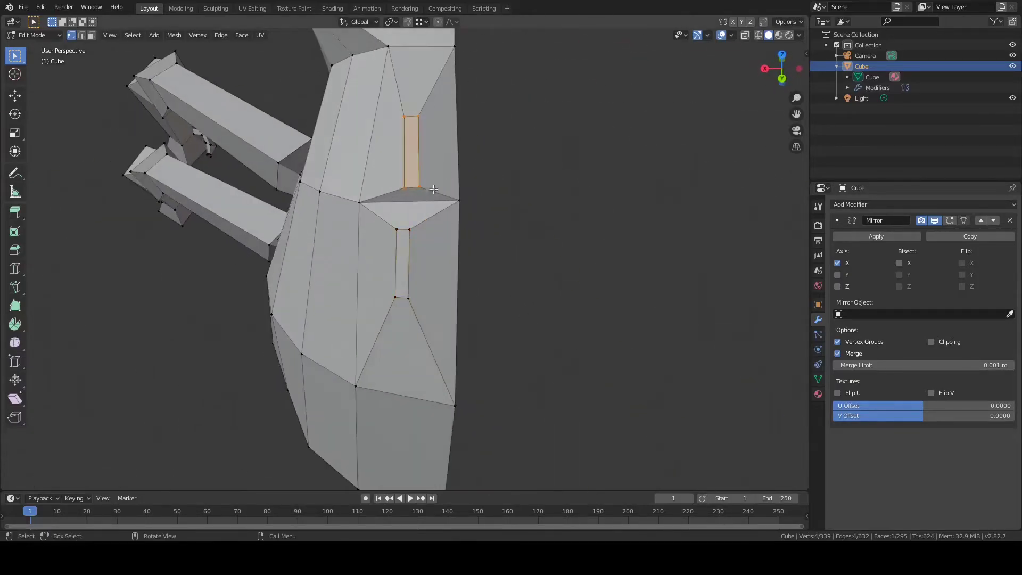
pyautogui.click(478, 129)
pyautogui.moveTo(455, 235); pyautogui.dragTo(472, 242, button='middle')
pyautogui.press('r')
pyautogui.click(461, 322)
# - Extrude the lower inset face on the back and move its end far behind the body to form a long wing
pyautogui.scroll(-4, 461, 322)
pyautogui.moveTo(461, 322); pyautogui.dragTo(418, 320, button='middle')
pyautogui.click(91, 36)
pyautogui.click(162, 242)
pyautogui.moveTo(162, 242); pyautogui.dragTo(187, 239, button='middle')
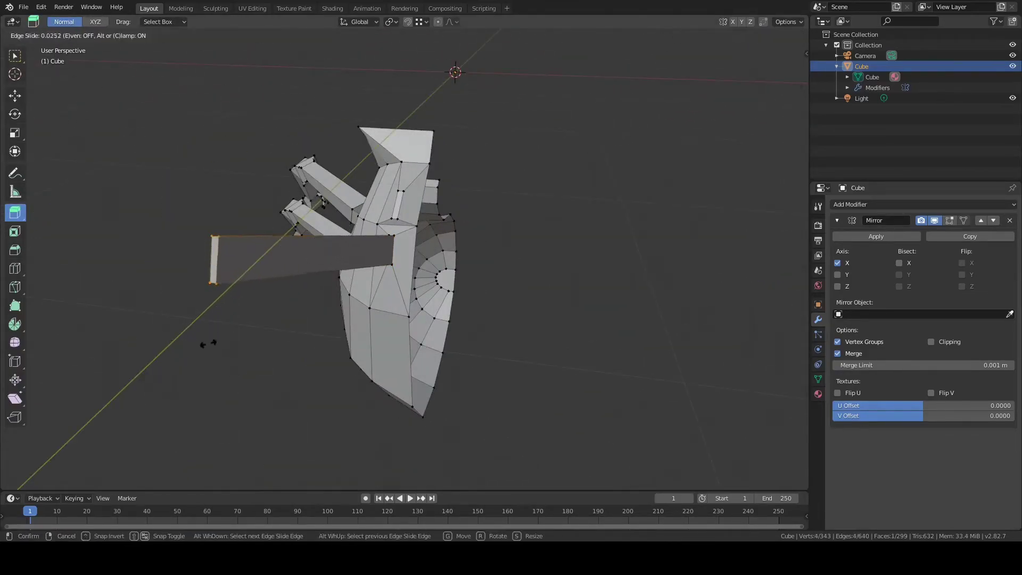
pyautogui.press('g')
pyautogui.click(125, 261)
pyautogui.moveTo(298, 314); pyautogui.dragTo(511, 219, button='middle')
pyautogui.press('g')
pyautogui.click(636, 186)
# - Add edge loops across the wing near its base, along its middle and near its tip
pyautogui.scroll(-4, 636, 187)
pyautogui.moveTo(636, 187); pyautogui.dragTo(478, 236, button='middle')
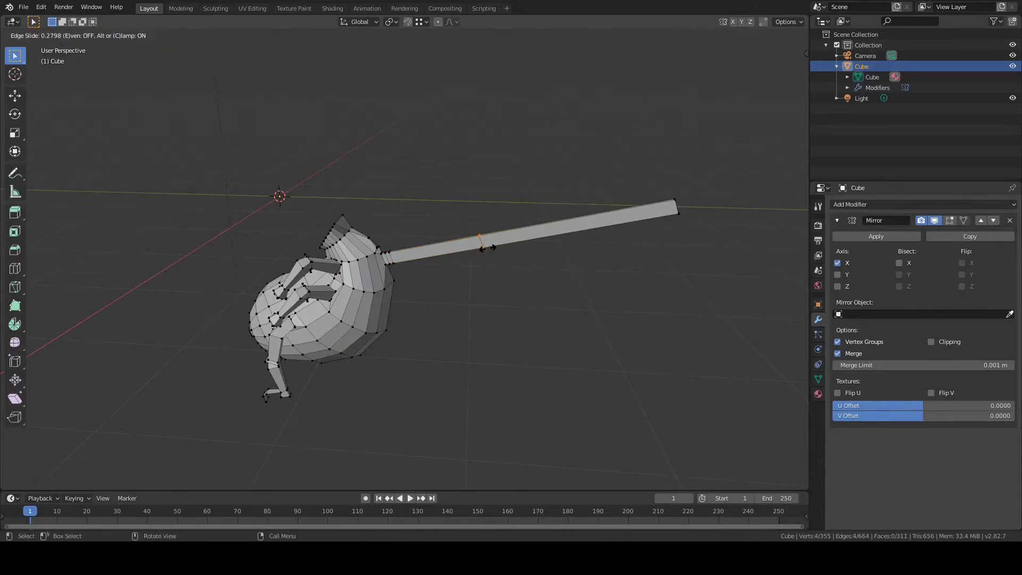
pyautogui.moveTo(689, 214); pyautogui.dragTo(660, 191, button='middle')
# - Try to widen the wing's middle section by scaling its edge
pyautogui.moveTo(467, 213); pyautogui.dragTo(507, 269)
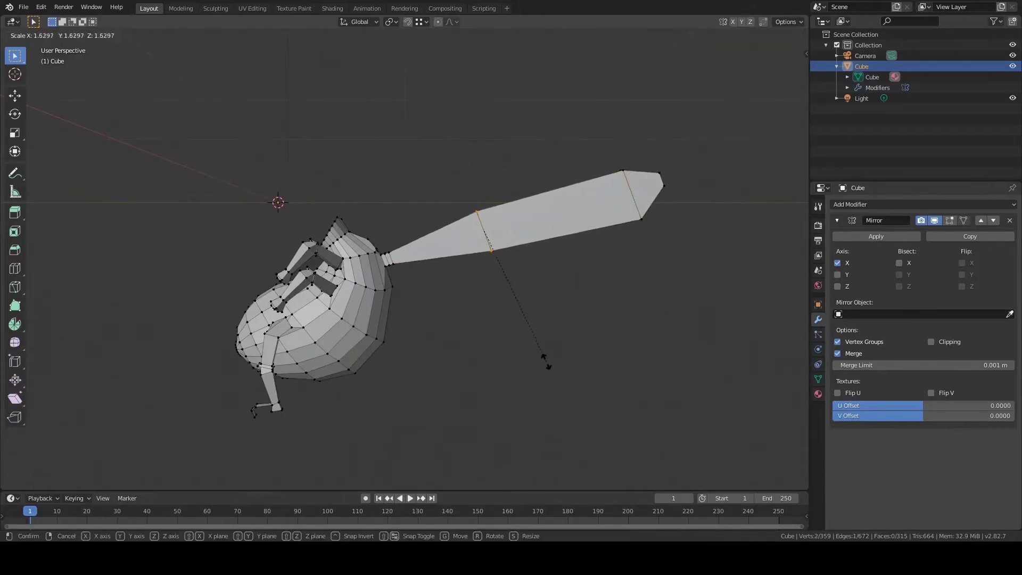
pyautogui.click(657, 221)
pyautogui.moveTo(657, 222); pyautogui.dragTo(477, 236, button='middle')
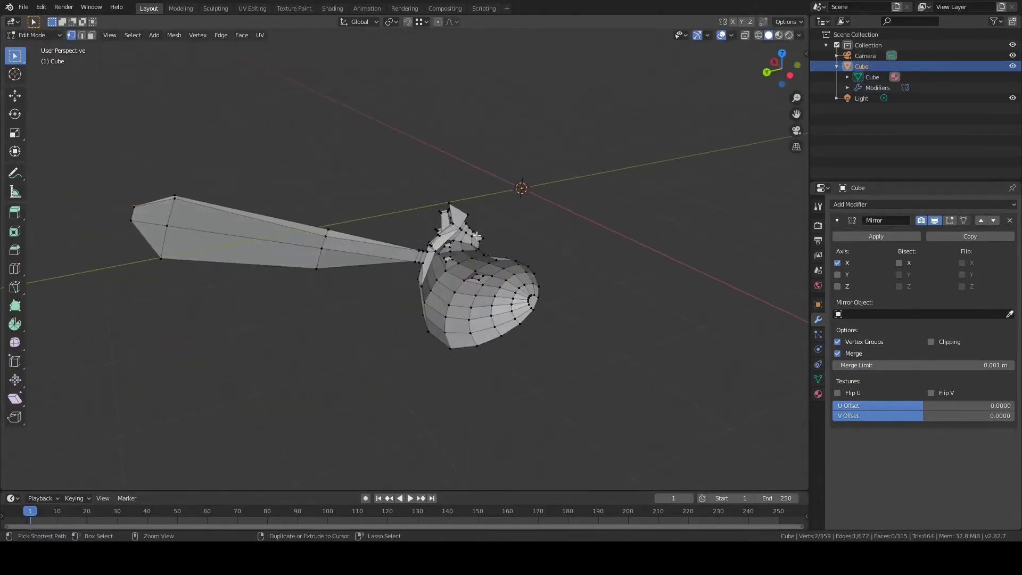
pyautogui.hotkey('ctrl', 'z')
# - Scale up the full edge loop near the wing's tip, and move and resize the tip face
pyautogui.moveTo(335, 303); pyautogui.dragTo(498, 294, button='middle')
pyautogui.press('s')
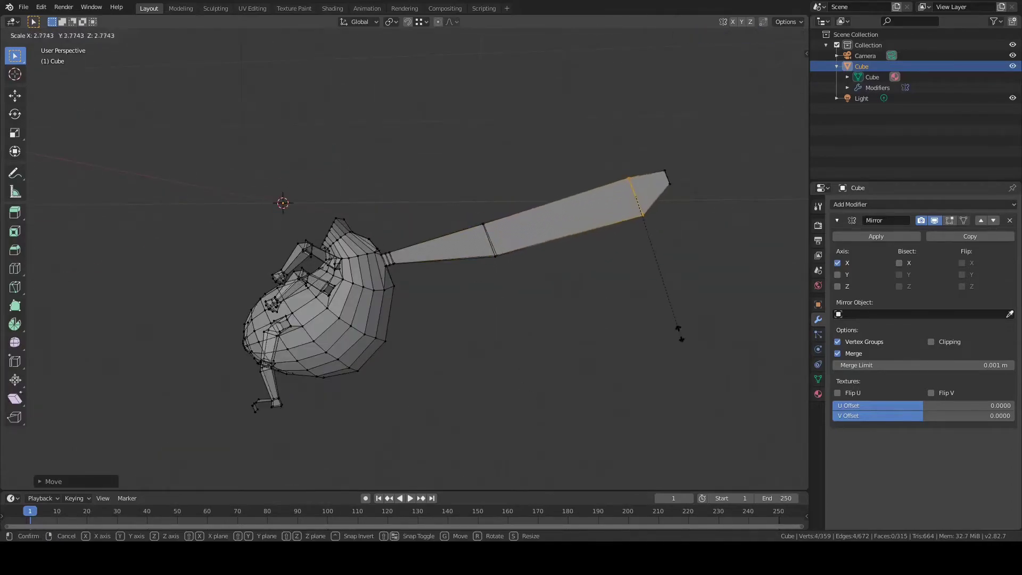
pyautogui.moveTo(578, 345); pyautogui.dragTo(655, 245, button='middle')
pyautogui.moveTo(654, 160); pyautogui.dragTo(697, 277)
pyautogui.press('g')
pyautogui.click(705, 313)
pyautogui.moveTo(705, 312); pyautogui.dragTo(371, 316, button='middle')
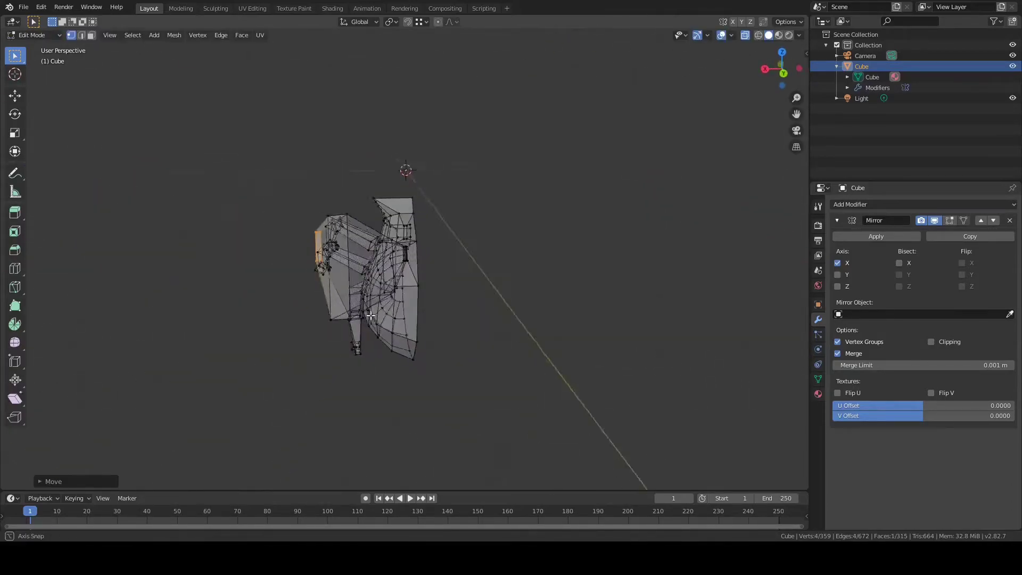
pyautogui.moveTo(406, 240); pyautogui.dragTo(497, 289, button='middle')
pyautogui.press('s')
pyautogui.click(409, 371)
pyautogui.moveTo(410, 371); pyautogui.dragTo(325, 164, button='middle')
pyautogui.click(324, 164)
# - Select the whole wing, duplicate it above the original and rotate the copy by about -21°
pyautogui.scroll(4, 324, 165)
pyautogui.moveTo(198, 162); pyautogui.dragTo(250, 163, button='middle')
pyautogui.keyDown('shift'); pyautogui.moveTo(91, 206); pyautogui.dragTo(139, 233); pyautogui.keyUp('shift')
pyautogui.keyDown('shift'); pyautogui.moveTo(304, 114); pyautogui.dragTo(373, 224); pyautogui.keyUp('shift')
pyautogui.keyDown('shift'); pyautogui.moveTo(491, 46); pyautogui.dragTo(643, 228); pyautogui.keyUp('shift')
pyautogui.scroll(-3, 479, 213)
pyautogui.hotkey('shift', 'd')
pyautogui.click(276, 105)
pyautogui.press('r')
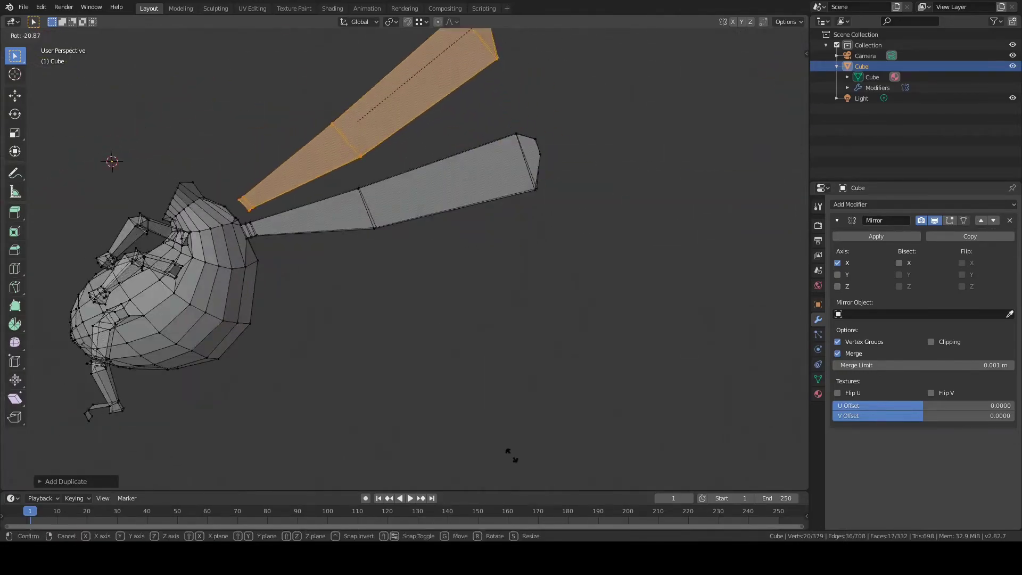
pyautogui.click(512, 455)
# - Turn on snapping and move the copied wing toward the upper inset on the back
pyautogui.scroll(3, 229, 370)
pyautogui.click(407, 22)
pyautogui.click(420, 22)
pyautogui.scroll(2, 177, 319)
pyautogui.press('g')
pyautogui.click(284, 293)
pyautogui.moveTo(176, 319); pyautogui.dragTo(394, 266, button='middle')
pyautogui.scroll(-5, 394, 267)
pyautogui.press('e')
pyautogui.rightClick(596, 126)
pyautogui.press('r')
pyautogui.click(253, 349)
pyautogui.scroll(3, 253, 349)
pyautogui.moveTo(253, 349); pyautogui.dragTo(769, 346, button='middle')
pyautogui.press('g')
pyautogui.rightClick(256, 362)
pyautogui.hotkey('alt', 'a')
pyautogui.hotkey('ctrl', 'z')
pyautogui.hotkey('ctrl', 'z')
pyautogui.press('e')
pyautogui.rightClick(354, 340)
pyautogui.hotkey('ctrl', 'z')
pyautogui.hotkey('ctrl', 'z')
pyautogui.hotkey('ctrl', 'z')
# - Select the linked second wing and snap it onto the upper inset of the back
pyautogui.press('l')
pyautogui.hotkey('alt', 'z')
pyautogui.press('g')
pyautogui.click(219, 312)
pyautogui.moveTo(219, 311); pyautogui.dragTo(804, 277, button='middle')
pyautogui.scroll(2, 609, 309)
pyautogui.click(609, 309)
pyautogui.press('g')
pyautogui.click(610, 314)
# - Check the second wing's attachment and undo its latest placement changes
pyautogui.scroll(-8, 462, 334)
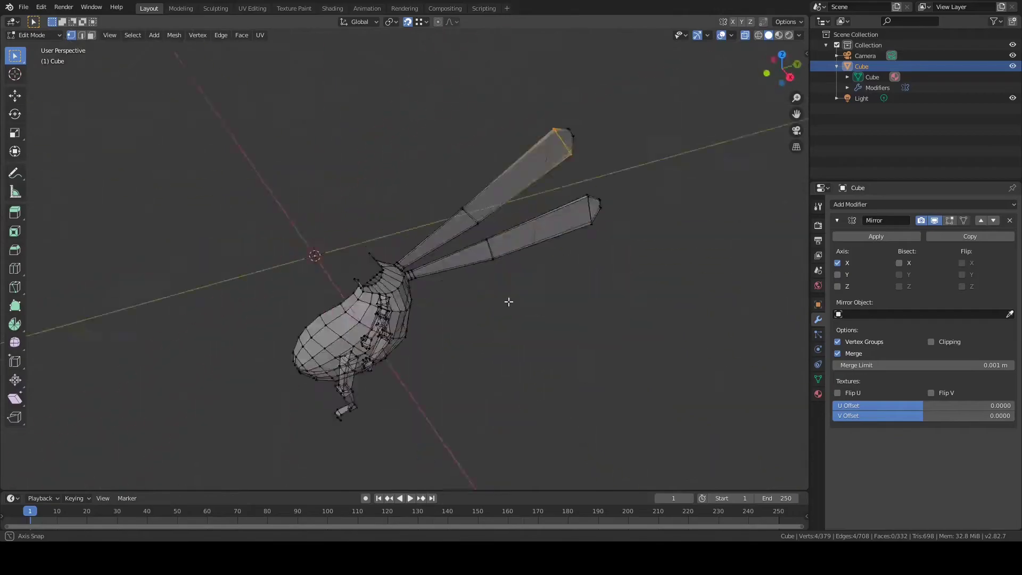
pyautogui.moveTo(479, 319); pyautogui.dragTo(437, 352, button='middle')
pyautogui.scroll(8, 437, 353)
pyautogui.hotkey('ctrl', 'z')
pyautogui.hotkey('ctrl', 'z')
pyautogui.moveTo(564, 375); pyautogui.dragTo(509, 381, button='middle')
pyautogui.scroll(-6, 509, 382)
pyautogui.hotkey('ctrl', 'z')
pyautogui.hotkey('ctrl', 'z')
pyautogui.hotkey('ctrl', 'z')
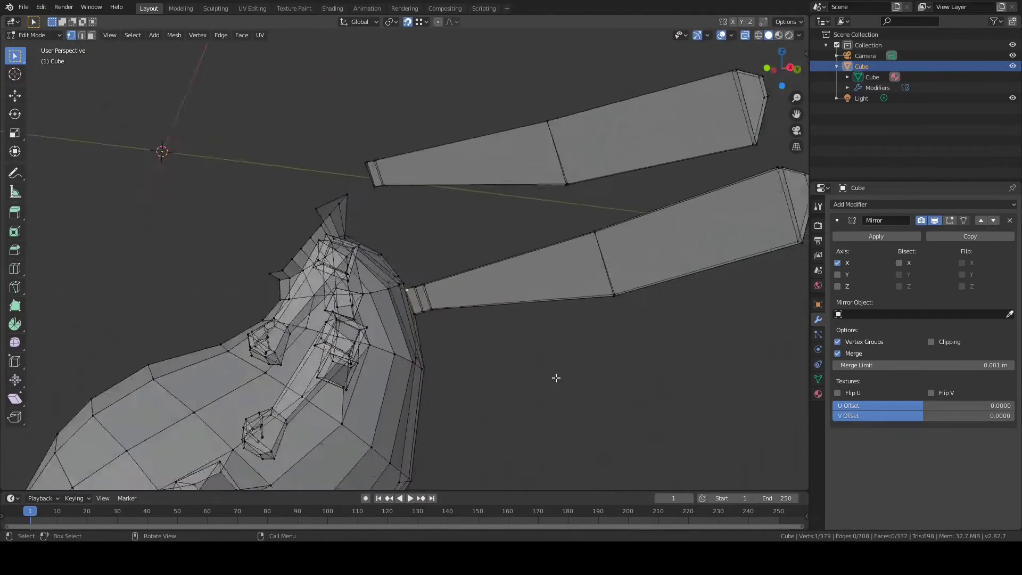
# - Duplicate the attached lower wing, rotate the copy upward and move it toward the upper inset of the back
pyautogui.scroll(7, 380, 390)
pyautogui.hotkey('shift', 'd')
pyautogui.click(378, 91)
pyautogui.scroll(-6, 385, 432)
pyautogui.moveTo(385, 431); pyautogui.dragTo(421, 400, button='middle')
pyautogui.press('r')
pyautogui.click(415, 420)
pyautogui.press('g')
pyautogui.click(404, 373)
# - Refine the copied wing's rotation and position until its root meets the upper inset of the back
pyautogui.keyDown('shift'); pyautogui.moveTo(253, 407); pyautogui.dragTo(298, 317, button='middle'); pyautogui.keyUp('shift')
pyautogui.press('r')
pyautogui.click(197, 279)
pyautogui.press('g')
pyautogui.click(186, 242)
pyautogui.press('r')
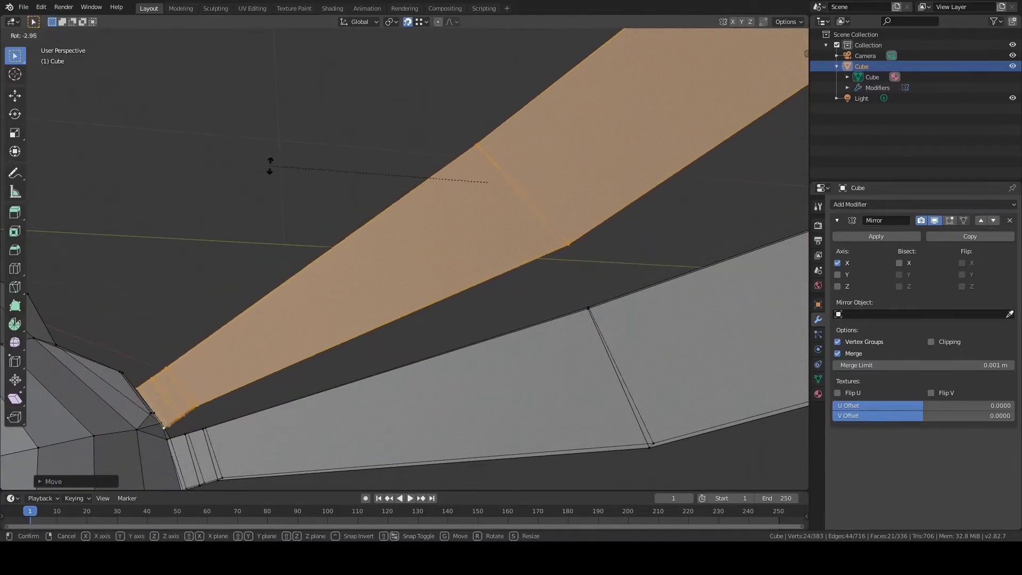
pyautogui.press('g')
pyautogui.click(293, 219)
pyautogui.click(283, 233)
# - Adjust the upper wing's root against the back in see-through display and check the attachment
pyautogui.scroll(2, 504, 258)
pyautogui.moveTo(213, 394)
pyautogui.keyDown('shift'); pyautogui.mouseDown(button='middle')
pyautogui.moveTo(504, 259)
pyautogui.moveTo(330, 298)
pyautogui.moveTo(75, 411)
pyautogui.moveTo(392, 338)
pyautogui.moveTo(388, 314)
pyautogui.mouseUp(button='middle'); pyautogui.keyUp('shift')
pyautogui.hotkey('alt', 'z')
pyautogui.keyDown('shift'); pyautogui.moveTo(389, 314); pyautogui.dragTo(400, 229, button='middle'); pyautogui.keyUp('shift')
pyautogui.scroll(2, 394, 229)
pyautogui.press('g')
pyautogui.moveTo(465, 134); pyautogui.dragTo(384, 336, button='middle')
pyautogui.scroll(-8, 341, 341)
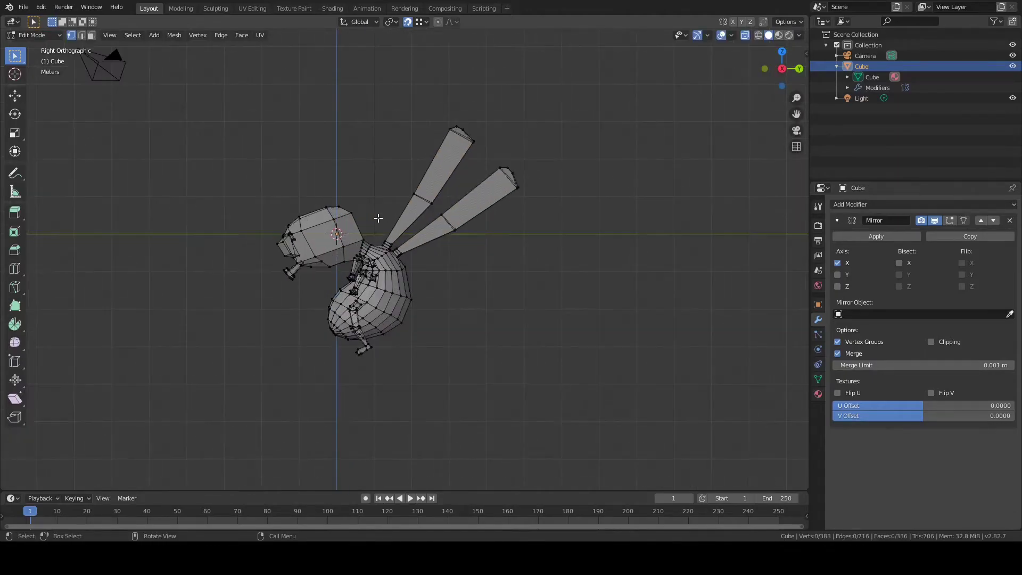
# - Select the vertices at the outer end of the lower arm
pyautogui.moveTo(378, 218); pyautogui.dragTo(357, 298, button='middle')
pyautogui.scroll(4, 362, 319)
pyautogui.moveTo(372, 365); pyautogui.dragTo(330, 298, button='middle')
pyautogui.scroll(4, 319, 298)
pyautogui.moveTo(206, 314); pyautogui.dragTo(269, 292)
pyautogui.moveTo(271, 352); pyautogui.dragTo(260, 340, button='middle')
pyautogui.scroll(3, 370, 269)
pyautogui.moveTo(391, 282); pyautogui.dragTo(370, 269, button='middle')
pyautogui.moveTo(331, 301); pyautogui.dragTo(472, 220, button='middle')
pyautogui.click(340, 216)
pyautogui.scroll(6, 382, 215)
# - Extend the selection over more of the lower arm's joints and try moving it
pyautogui.moveTo(381, 214); pyautogui.dragTo(403, 169, button='middle')
pyautogui.keyDown('shift'); pyautogui.moveTo(403, 168); pyautogui.dragTo(425, 191); pyautogui.keyUp('shift')
pyautogui.scroll(-6, 268, 202)
pyautogui.moveTo(424, 192); pyautogui.dragTo(413, 260, button='middle')
pyautogui.scroll(8, 413, 261)
pyautogui.keyDown('shift'); pyautogui.click(449, 242); pyautogui.keyUp('shift')
pyautogui.moveTo(491, 240); pyautogui.dragTo(325, 196, button='middle')
pyautogui.scroll(-6, 324, 196)
pyautogui.press('g')
pyautogui.rightClick(234, 203)
# - Complete the lower arm's selection, rotate it slightly and move it along the global Y axis
pyautogui.hotkey('alt', 'z')
pyautogui.moveTo(234, 202); pyautogui.dragTo(342, 211, button='middle')
pyautogui.scroll(2, 472, 259)
pyautogui.keyDown('shift'); pyautogui.click(426, 291); pyautogui.keyUp('shift')
pyautogui.hotkey('alt', 'z')
pyautogui.scroll(-4, 342, 212)
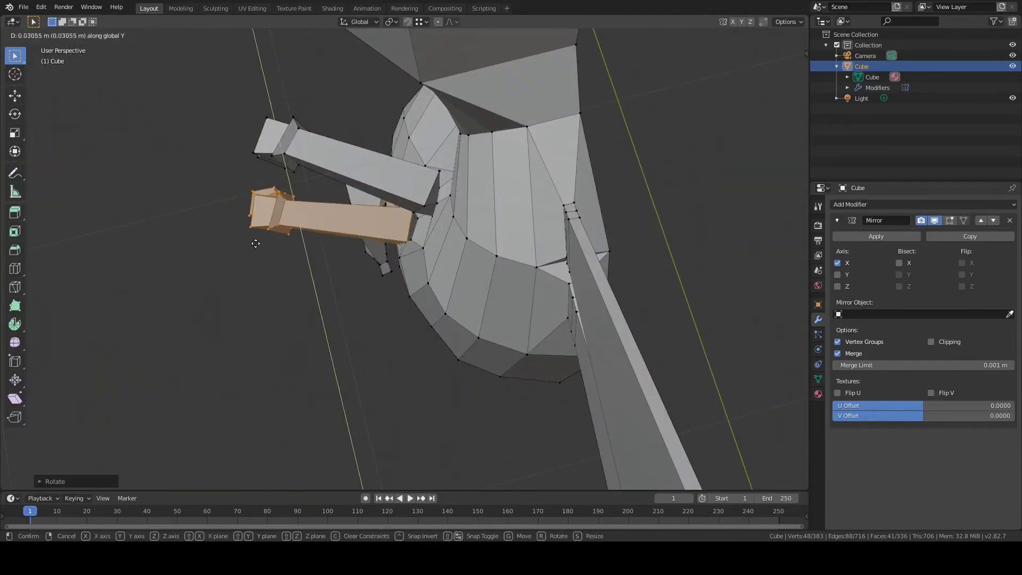
pyautogui.click(349, 159)
# - Reposition the lower arm against the body, checking its placement between the two moves
pyautogui.scroll(6, 384, 248)
pyautogui.press('g')
pyautogui.click(331, 193)
pyautogui.moveTo(330, 194); pyautogui.dragTo(377, 218, button='middle')
pyautogui.press('g')
pyautogui.click(311, 229)
# - Select the upper wing's tip, middle and root sections and move them sideways away from the body's centre
pyautogui.scroll(-6, 372, 247)
pyautogui.scroll(-3, 369, 131)
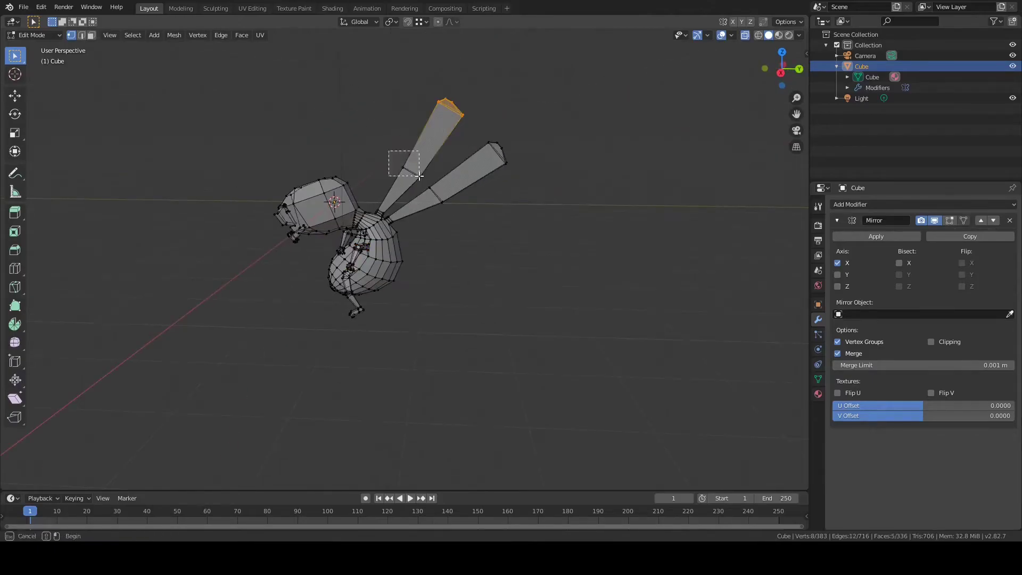
pyautogui.keyDown('shift'); pyautogui.moveTo(406, 167); pyautogui.dragTo(426, 183); pyautogui.keyUp('shift')
pyautogui.scroll(6, 404, 178)
pyautogui.keyDown('shift'); pyautogui.moveTo(329, 159); pyautogui.dragTo(339, 171); pyautogui.keyUp('shift')
pyautogui.keyDown('alt'); pyautogui.moveTo(424, 138); pyautogui.dragTo(358, 245, button='middle'); pyautogui.keyUp('alt')
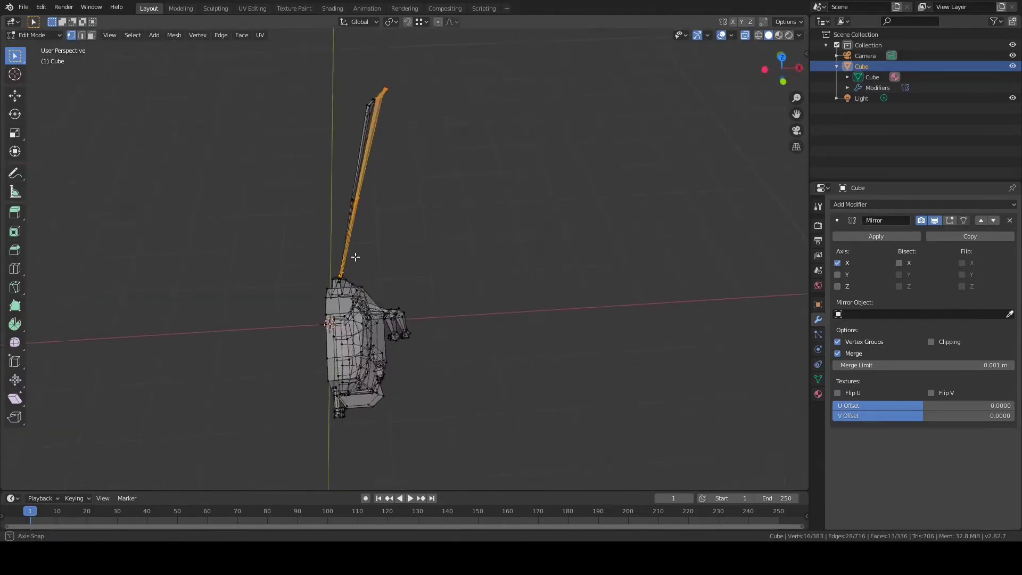
pyautogui.click(558, 218)
pyautogui.press('g')
pyautogui.click(633, 282)
pyautogui.moveTo(491, 249); pyautogui.dragTo(368, 242, button='middle')
pyautogui.press('g')
pyautogui.click(368, 242)
# - Select the lower wing's vertex sections and rotate them to spread the wing outward
pyautogui.moveTo(559, 357); pyautogui.dragTo(240, 298, button='middle')
pyautogui.scroll(6, 239, 298)
pyautogui.moveTo(240, 298); pyautogui.dragTo(269, 333)
pyautogui.scroll(-3, 269, 319)
pyautogui.keyDown('shift'); pyautogui.moveTo(402, 197); pyautogui.dragTo(461, 258); pyautogui.keyUp('shift')
pyautogui.keyDown('shift'); pyautogui.moveTo(668, 210); pyautogui.dragTo(527, 102); pyautogui.keyUp('shift')
pyautogui.moveTo(527, 102); pyautogui.dragTo(404, 344, button='middle')
pyautogui.keyDown('alt'); pyautogui.scroll(-1, 404, 344); pyautogui.keyUp('alt')
pyautogui.scroll(-4, 404, 344)
pyautogui.press('r')
pyautogui.click(411, 342)
# - Move the lower wing into place and return to Object Mode to check both wing pairs
pyautogui.scroll(6, 411, 342)
pyautogui.press('g')
pyautogui.click(529, 434)
pyautogui.moveTo(529, 433); pyautogui.dragTo(474, 331, button='middle')
pyautogui.scroll(-6, 475, 330)
pyautogui.press('Tab')
pyautogui.scroll(2, 352, 330)
pyautogui.moveTo(353, 331); pyautogui.dragTo(322, 328, button='middle')
pyautogui.scroll(2, 431, 254)
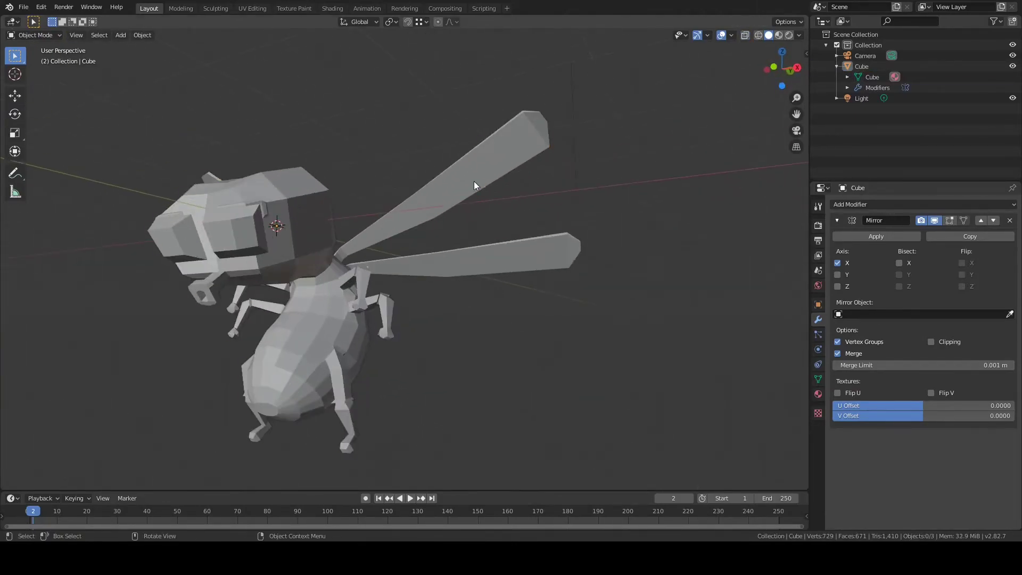
# - Reopen the mesh for editing and pull the upper wing's leading middle vertices outward to widen the wing
pyautogui.click(476, 184)
pyautogui.press('Tab')
pyautogui.scroll(2, 476, 184)
pyautogui.moveTo(406, 141); pyautogui.dragTo(438, 176)
pyautogui.press('g')
pyautogui.click(503, 249)
pyautogui.scroll(-3, 504, 250)
pyautogui.hotkey('ctrl', 'z')
pyautogui.moveTo(504, 250); pyautogui.dragTo(479, 193, button='middle')
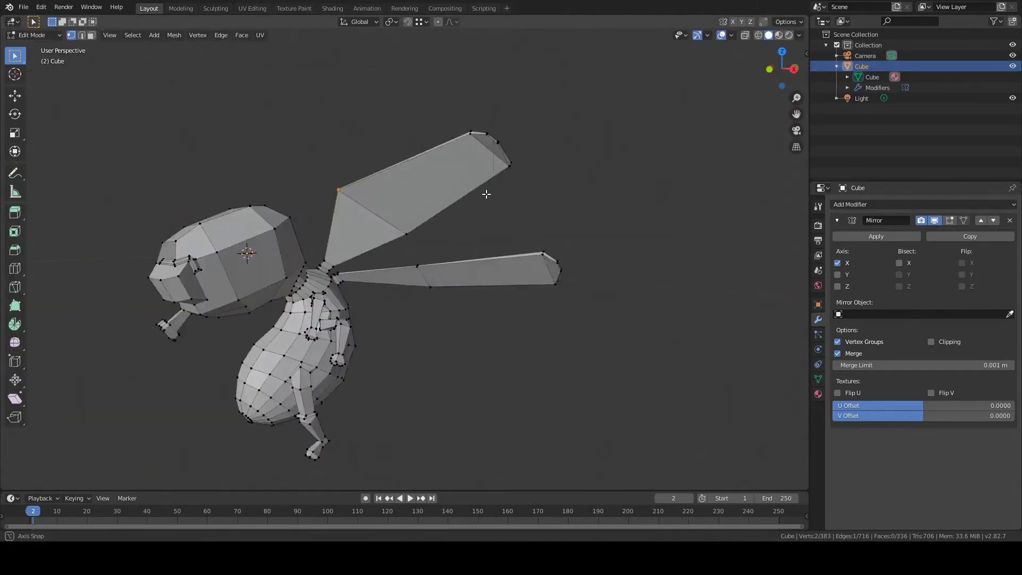
# - Enable X-ray and reposition the upper wing's trailing middle and tip vertices to broaden its outline
pyautogui.hotkey('alt', 'z')
pyautogui.moveTo(452, 229); pyautogui.dragTo(413, 269)
pyautogui.press('g')
pyautogui.click(497, 145)
pyautogui.moveTo(497, 145); pyautogui.dragTo(424, 247, button='middle')
pyautogui.press('g')
pyautogui.click(482, 187)
pyautogui.moveTo(478, 172); pyautogui.dragTo(511, 142)
pyautogui.press('g')
pyautogui.click(503, 148)
# - Move the lower wing's middle vertices outward to widen it and return to Object Mode
pyautogui.moveTo(343, 260); pyautogui.dragTo(386, 278, button='middle')
pyautogui.scroll(5, 385, 278)
pyautogui.moveTo(386, 278); pyautogui.dragTo(407, 306)
pyautogui.moveTo(404, 301); pyautogui.dragTo(384, 272, button='middle')
pyautogui.press('g')
pyautogui.click(330, 290)
pyautogui.press('g')
pyautogui.moveTo(414, 349)
pyautogui.mouseDown(button='middle')
pyautogui.moveTo(397, 349)
pyautogui.moveTo(427, 324)
pyautogui.moveTo(411, 375)
pyautogui.moveTo(417, 333)
pyautogui.moveTo(366, 335)
pyautogui.moveTo(372, 286)
pyautogui.moveTo(522, 341)
pyautogui.moveTo(394, 261)
pyautogui.moveTo(391, 222)
pyautogui.moveTo(386, 356)
pyautogui.moveTo(397, 340)
pyautogui.mouseUp(button='middle')
pyautogui.scroll(-6, 416, 345)
pyautogui.press('Tab')
pyautogui.click(417, 333)
pyautogui.press('Tab')
pyautogui.press('Tab')
# - Examine the whole model from the front in material preview, wireframe and solid shading
pyautogui.scroll(1, 369, 332)
pyautogui.scroll(-4, 372, 286)
pyautogui.scroll(6, 521, 341)
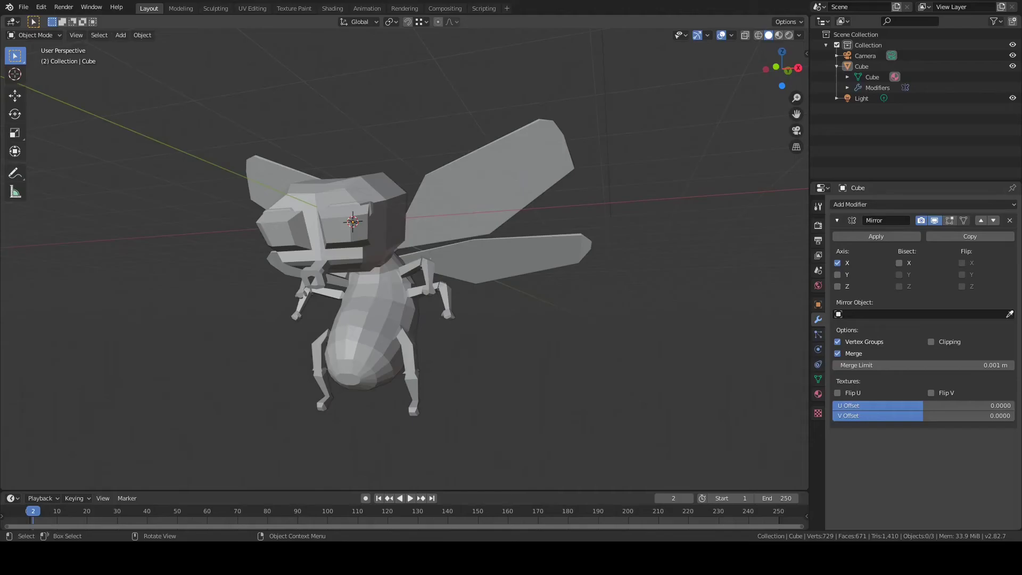
pyautogui.moveTo(298, 328)
pyautogui.mouseDown(button='middle')
pyautogui.moveTo(510, 344)
pyautogui.moveTo(719, 312)
pyautogui.moveTo(372, 335)
pyautogui.moveTo(469, 340)
pyautogui.mouseUp(button='middle')
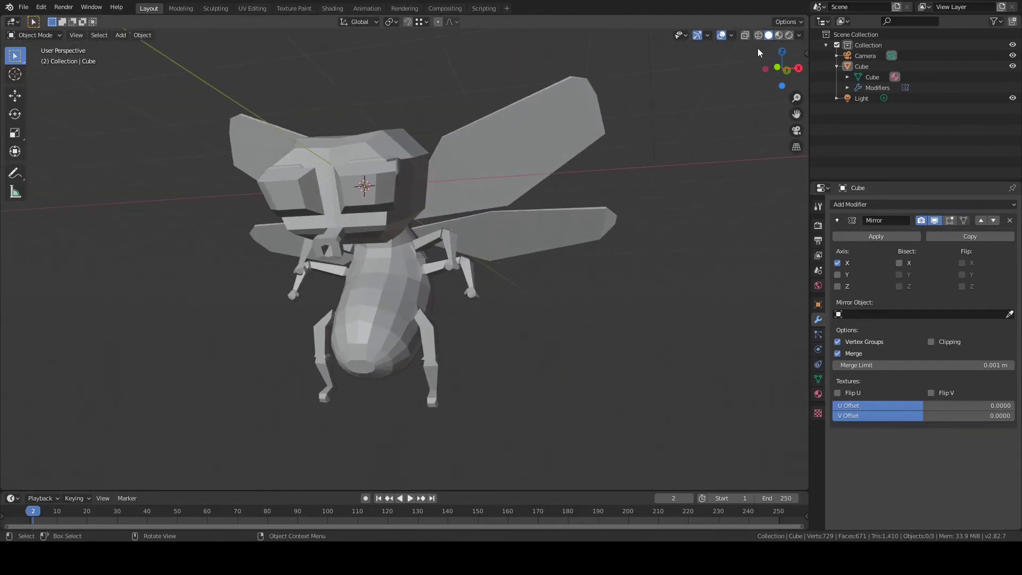
pyautogui.click(778, 35)
pyautogui.click(760, 35)
pyautogui.click(768, 35)
# - Add a Subdivision Surface modifier to the character and set its viewport subdivisions to 4
pyautogui.click(921, 204)
pyautogui.click(791, 381)
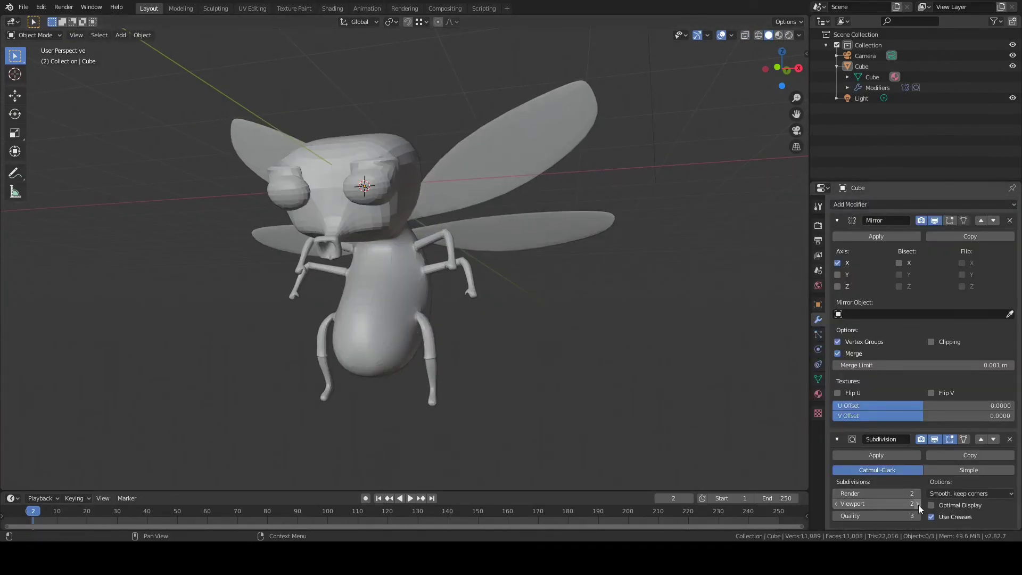
pyautogui.click(838, 504)
pyautogui.click(838, 504)
pyautogui.click(838, 504)
pyautogui.click(838, 504)
pyautogui.click(916, 504)
pyautogui.click(917, 505)
pyautogui.click(917, 503)
pyautogui.click(918, 504)
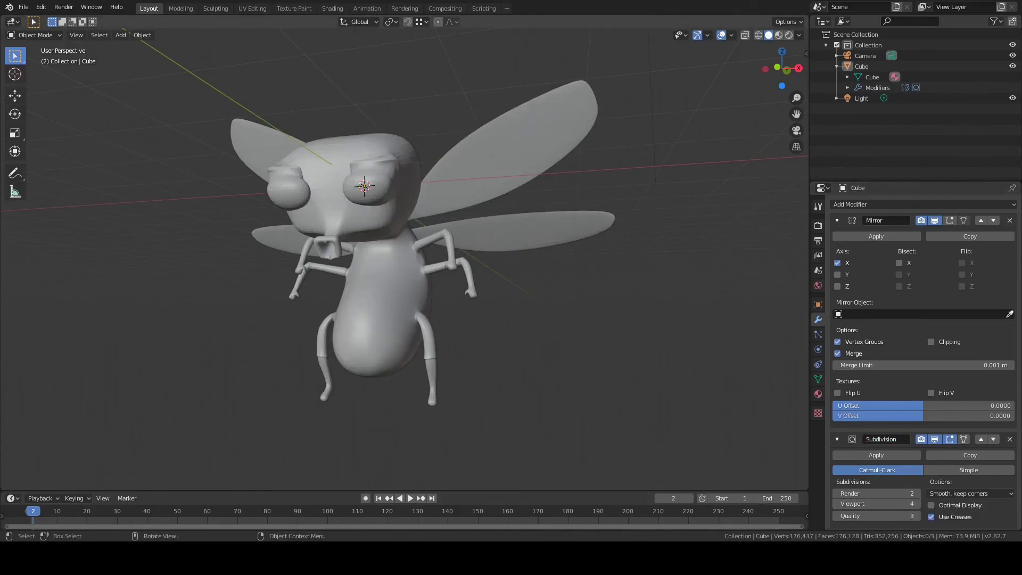